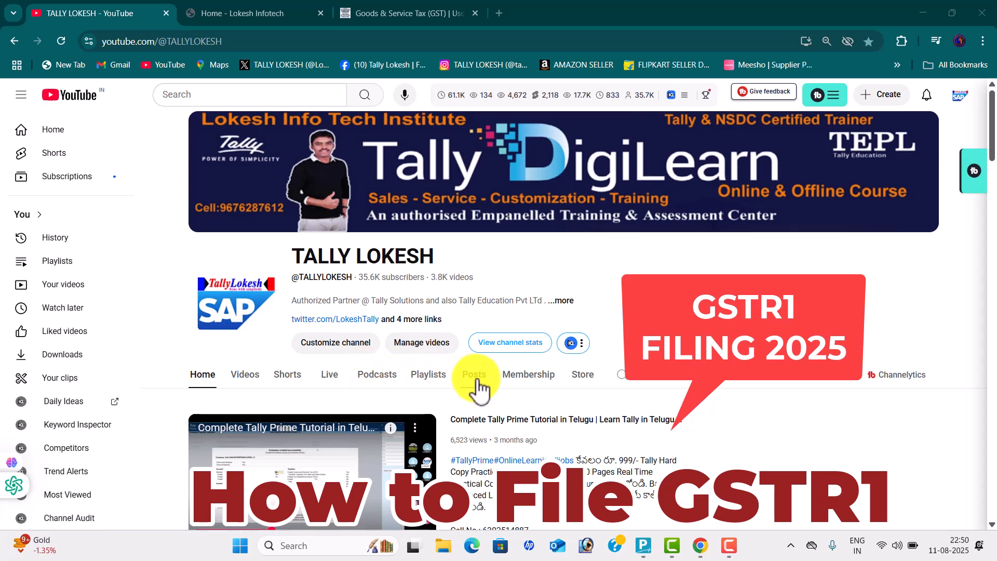
# Browse the channel's Shorts on YouTube, then switch to the Lokesh Infotech home page
pyautogui.click(294, 373)
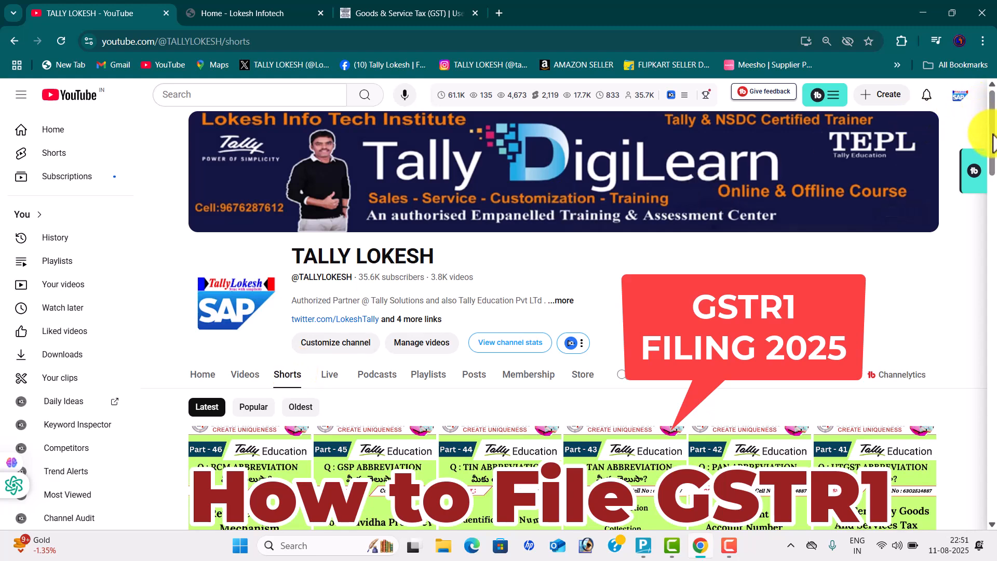
pyautogui.moveTo(993, 141); pyautogui.dragTo(992, 91)
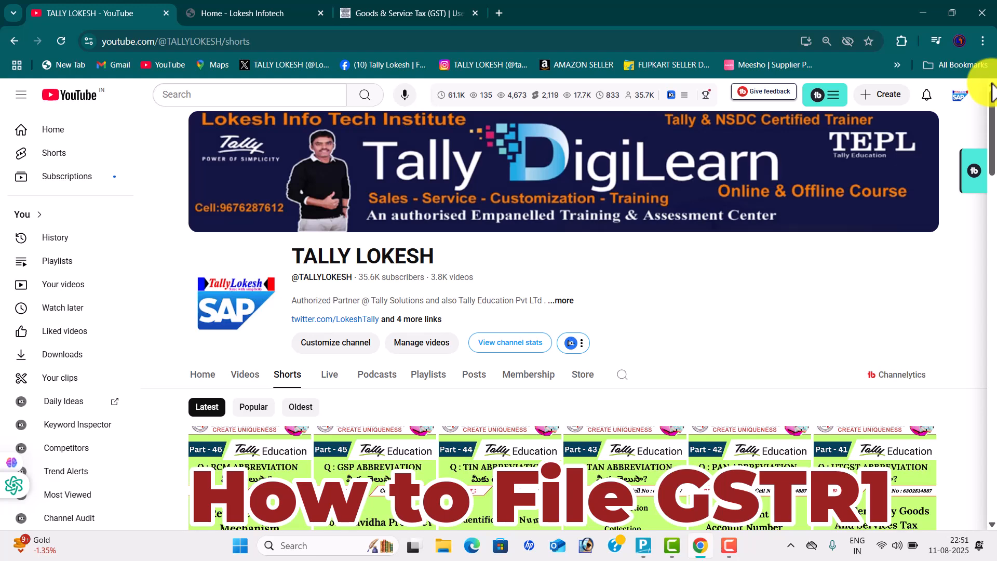
pyautogui.click(274, 15)
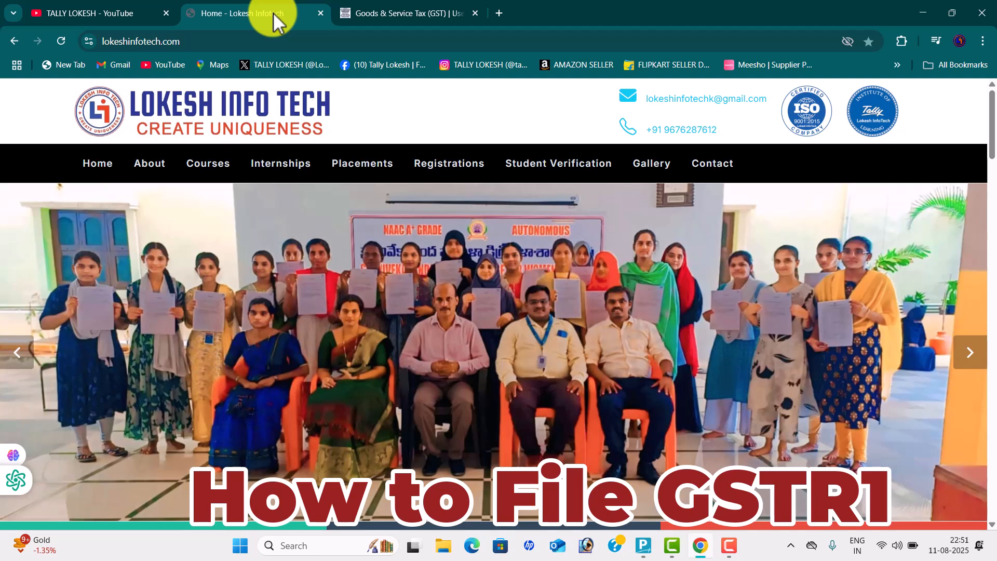
# Switch to the logged-in GST portal dashboard, where the Jul 2025 GSTR-1 is pending
pyautogui.click(393, 13)
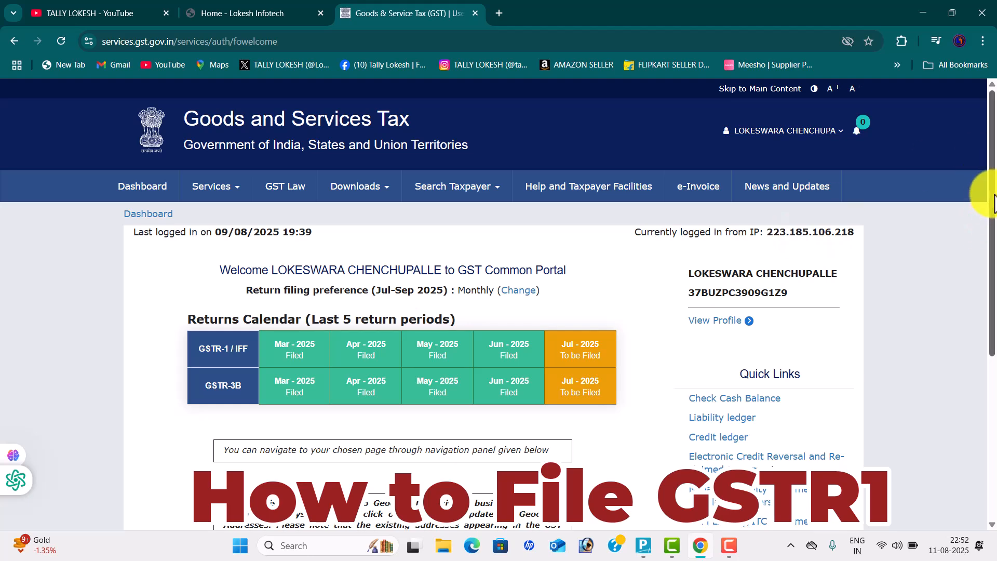
# Scroll the GST dashboard and open the Return Dashboard's File Returns page for 2025-26
pyautogui.moveTo(994, 203); pyautogui.dragTo(995, 226)
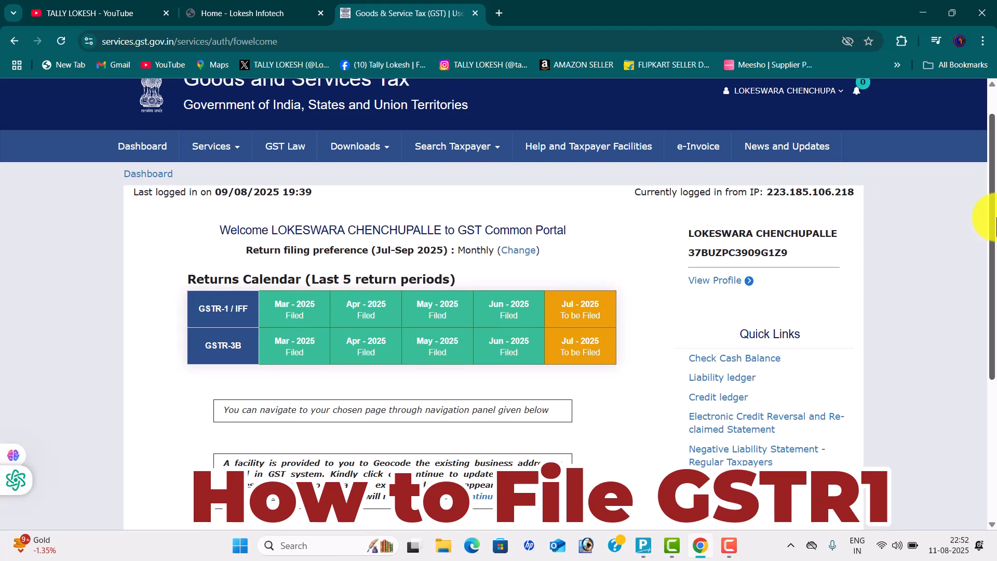
pyautogui.moveTo(992, 150); pyautogui.dragTo(990, 77)
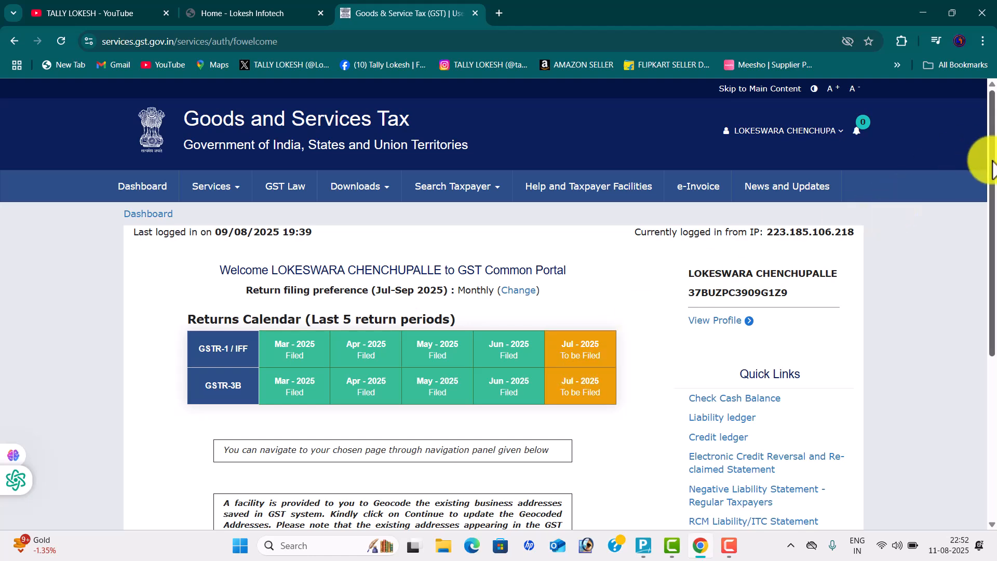
pyautogui.moveTo(979, 161); pyautogui.dragTo(991, 285)
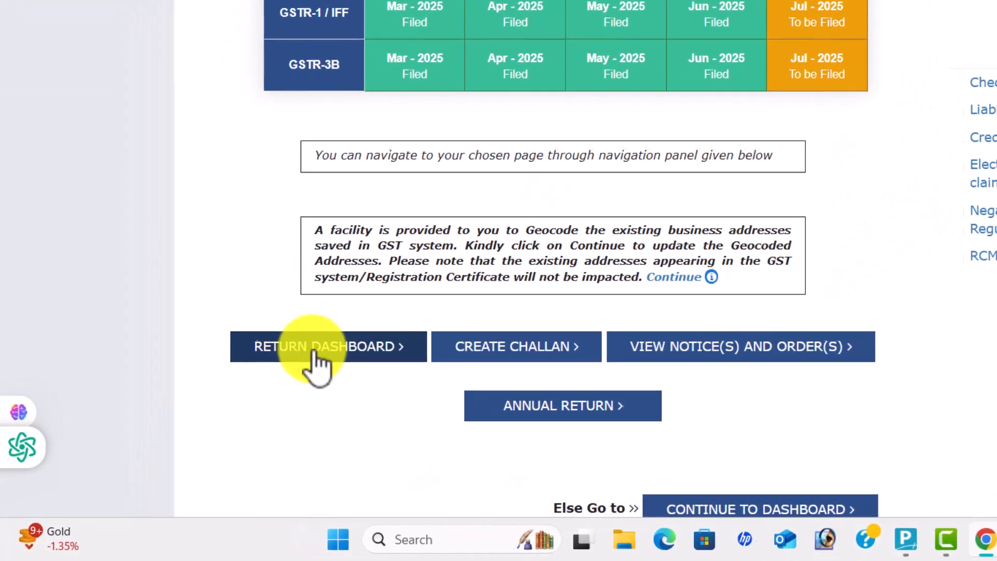
pyautogui.click(254, 399)
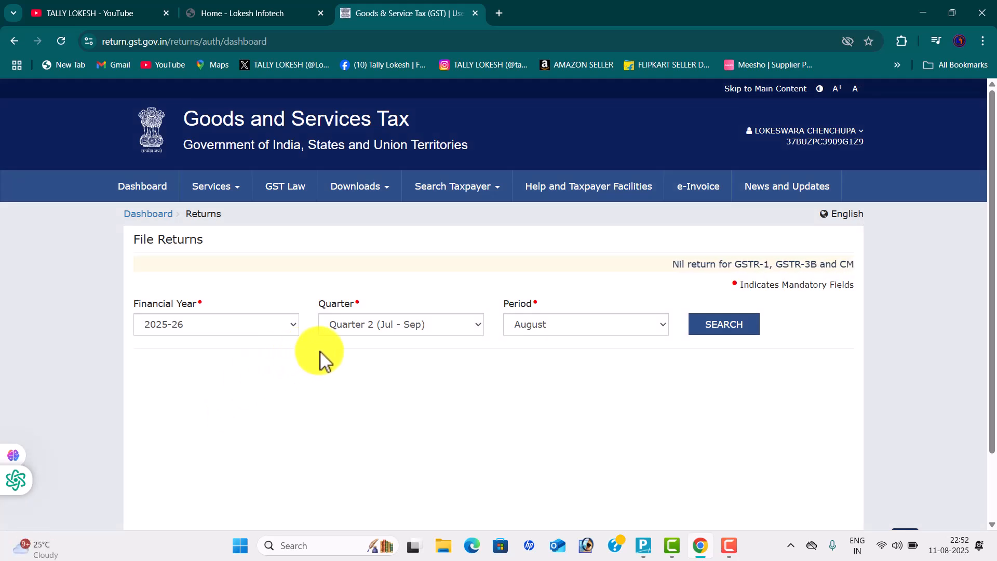
# Search the returns due for Quarter 2 with July as the return period
pyautogui.click(468, 326)
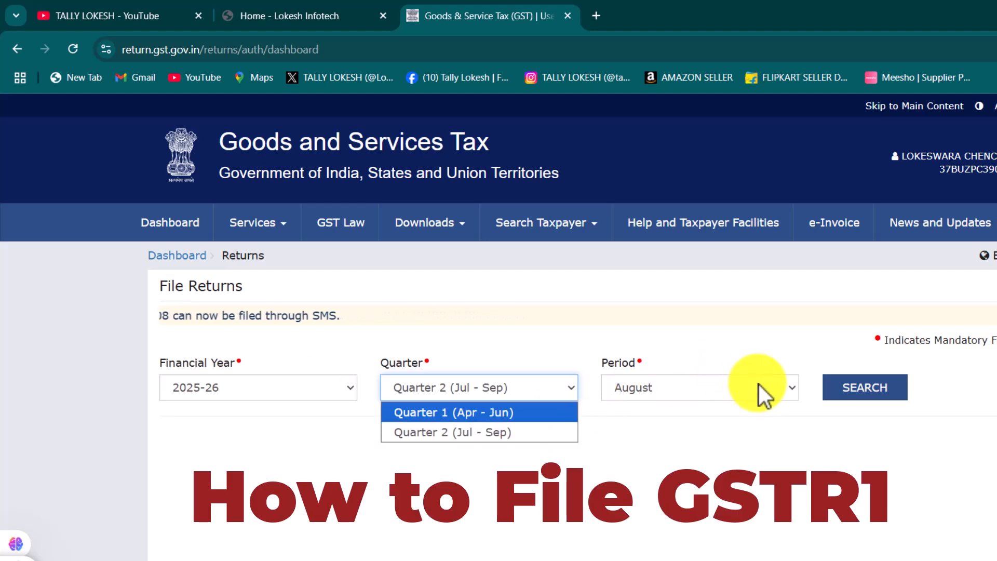
pyautogui.click(783, 393)
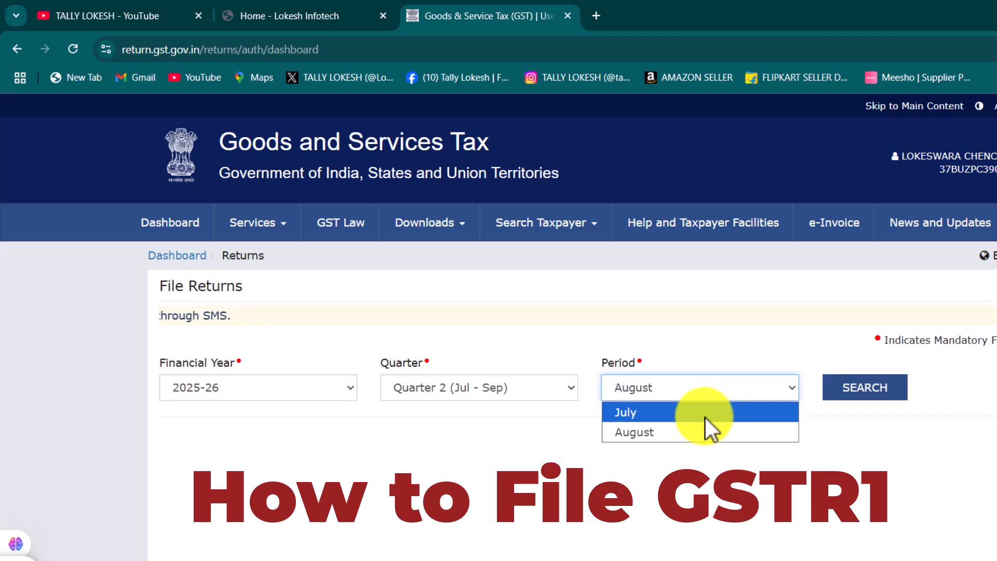
pyautogui.click(705, 414)
pyautogui.click(862, 390)
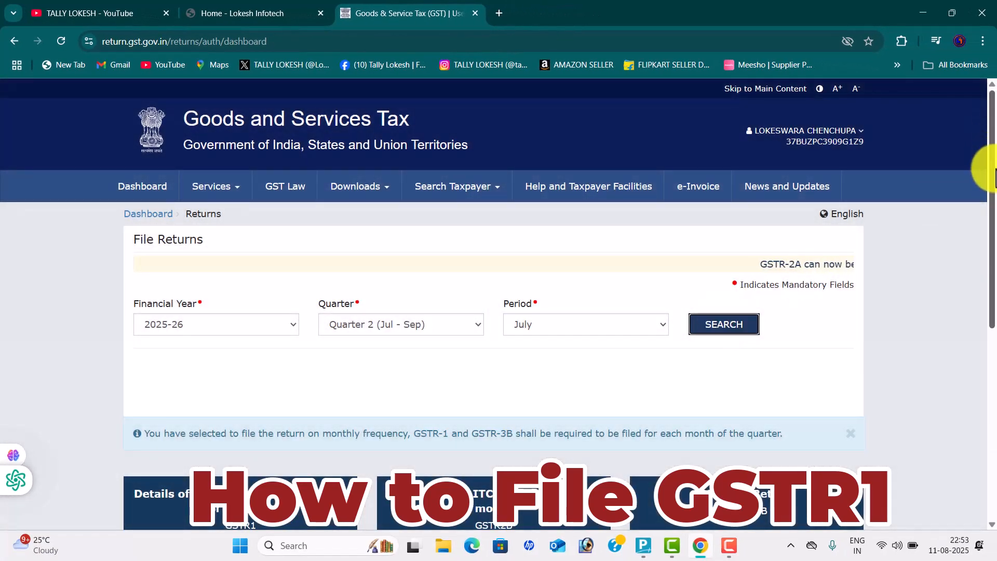
# Open offline preparation of the July GSTR-1, then bring TallyPrime forward
pyautogui.moveTo(991, 181); pyautogui.dragTo(984, 277)
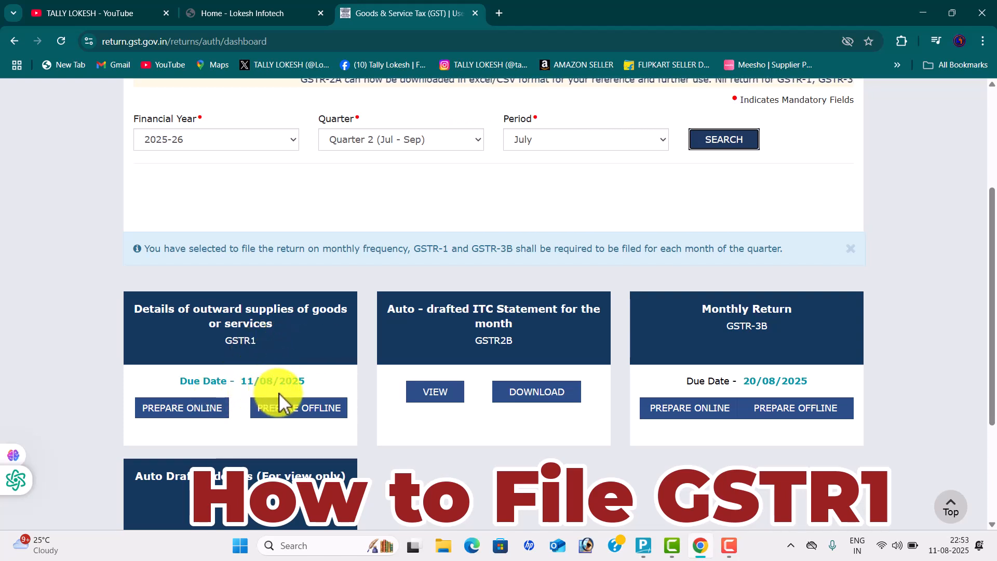
pyautogui.click(309, 413)
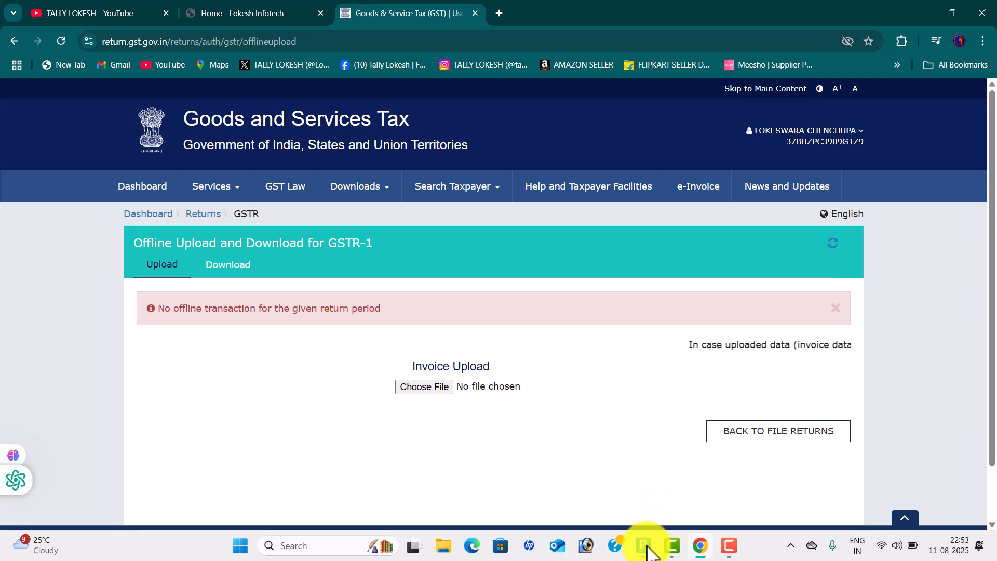
pyautogui.click(648, 551)
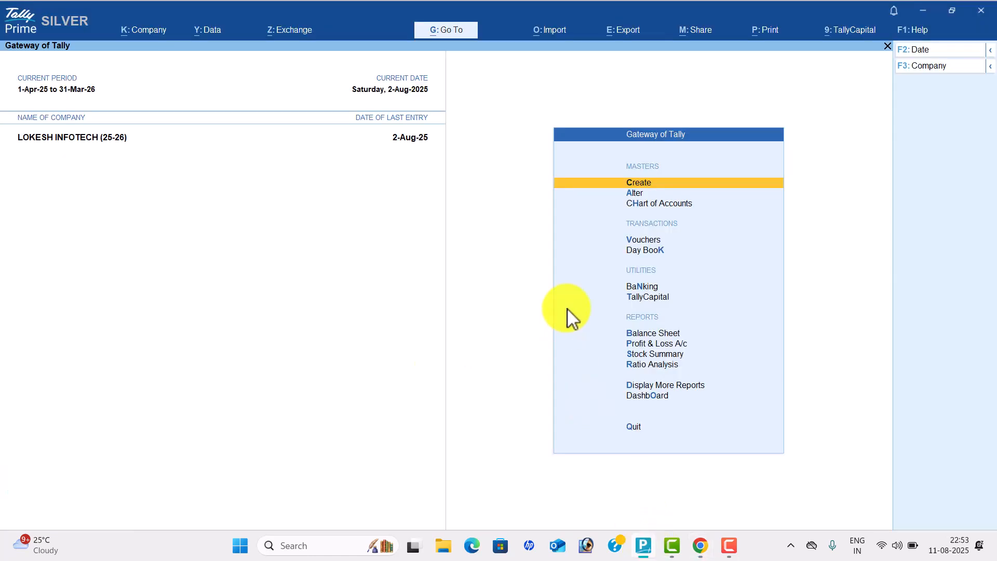
# Open the GSTR-1 report from More Reports > GST Reports
pyautogui.press('Down')
pyautogui.press('Down')
pyautogui.press('Down')
pyautogui.press('Down')
pyautogui.press('Down')
pyautogui.press('Down')
pyautogui.press('Down')
pyautogui.press('Down')
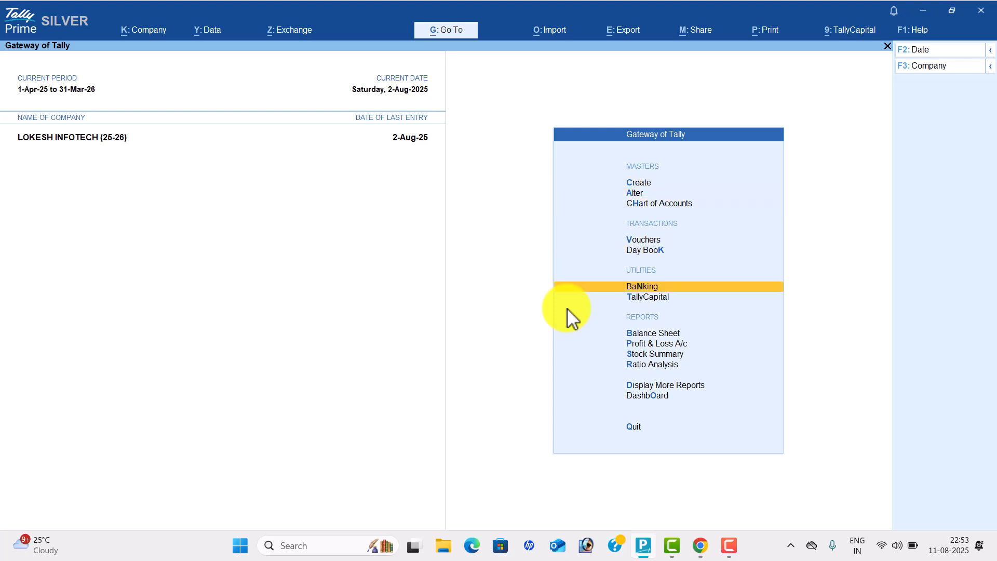
pyautogui.press('Down')
pyautogui.press('Down')
pyautogui.press('Down')
pyautogui.press('Return')
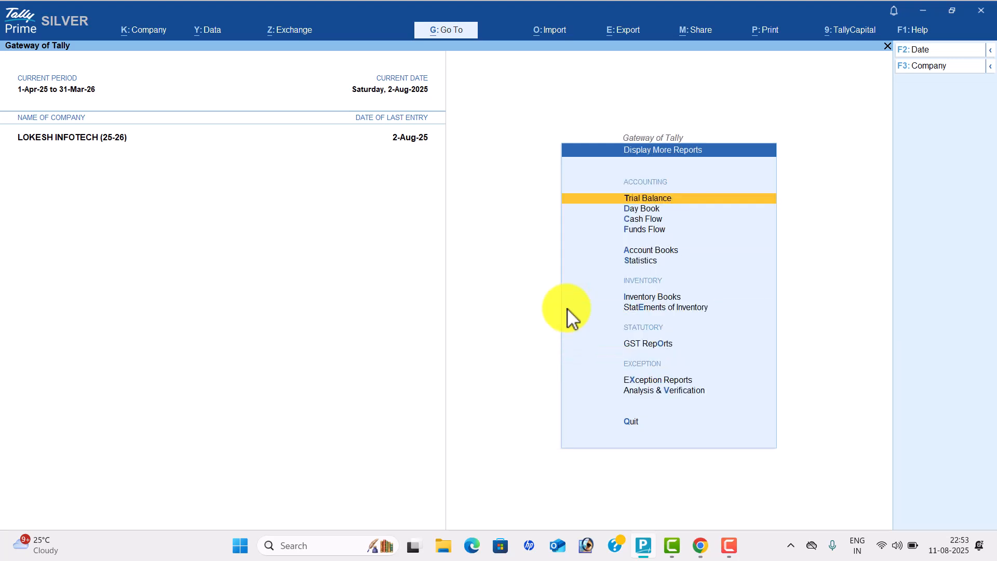
pyautogui.press('Down')
pyautogui.press('Down')
pyautogui.press('Down')
pyautogui.press('Down')
pyautogui.press('Down')
pyautogui.press('Down')
pyautogui.press('Down')
pyautogui.press('Down')
pyautogui.press('Down')
pyautogui.press('Up')
pyautogui.press('Return')
pyautogui.press('Down')
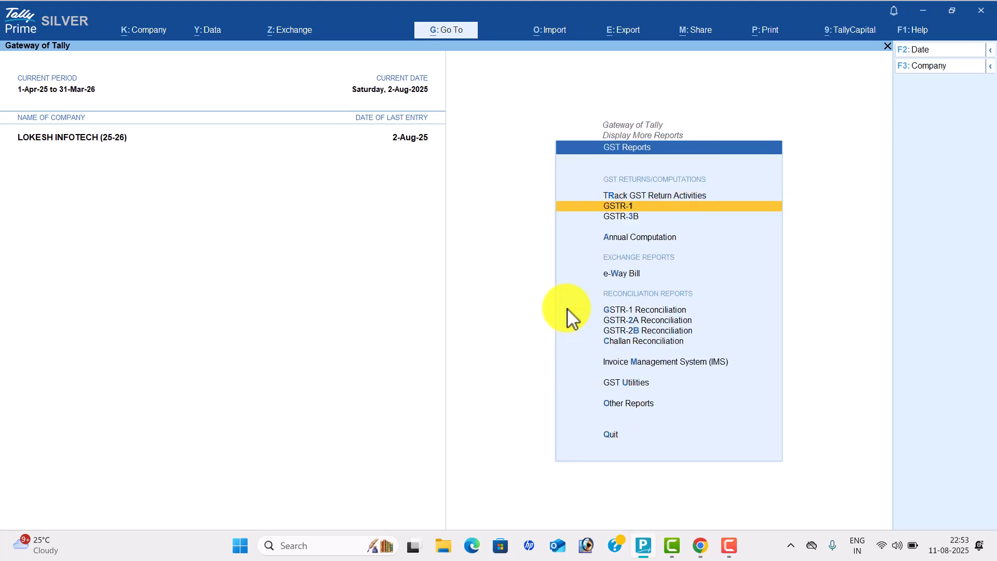
pyautogui.press('Return')
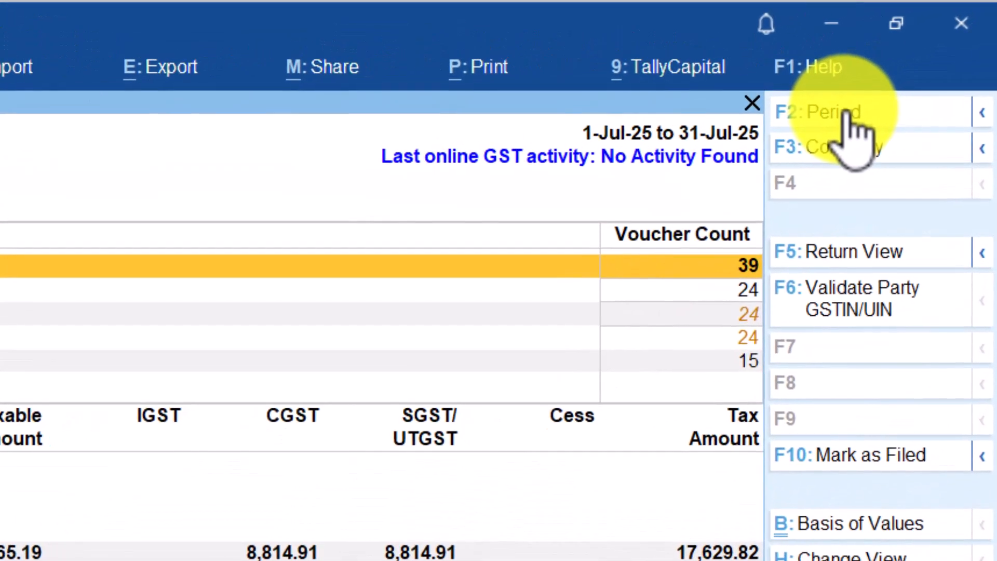
# Set the report period from 1-7-2025 to 31-7-2025
pyautogui.click(929, 54)
pyautogui.write('1-725')
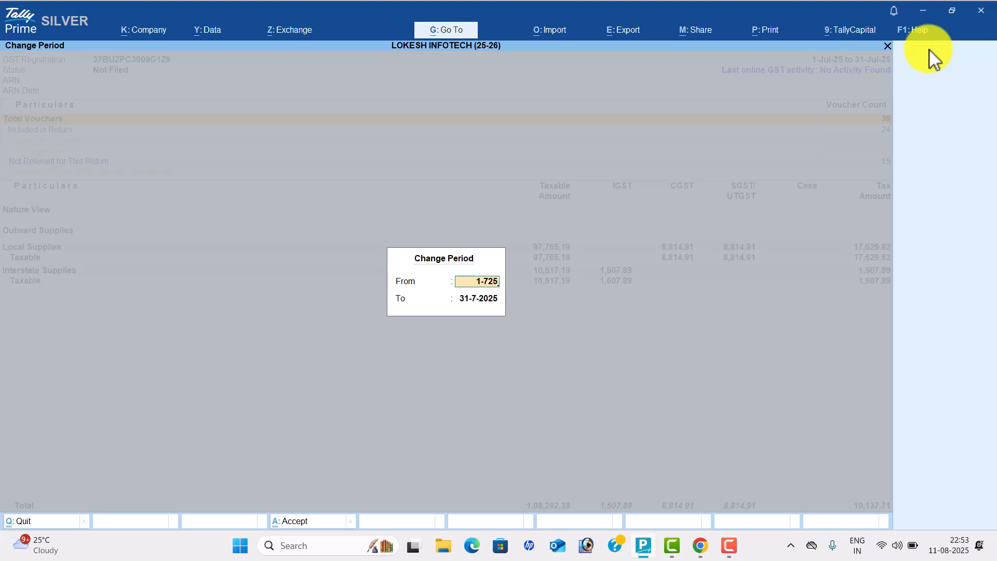
pyautogui.press('BackSpace')
pyautogui.press('BackSpace')
pyautogui.write('-2025')
pyautogui.press('Return')
pyautogui.write('31-7-')
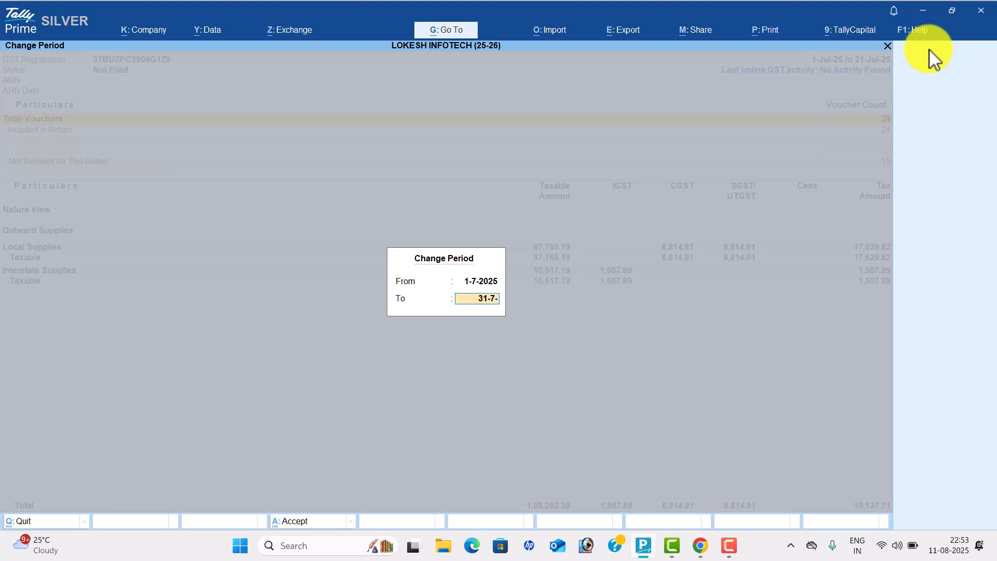
pyautogui.write('25')
pyautogui.press('Return')
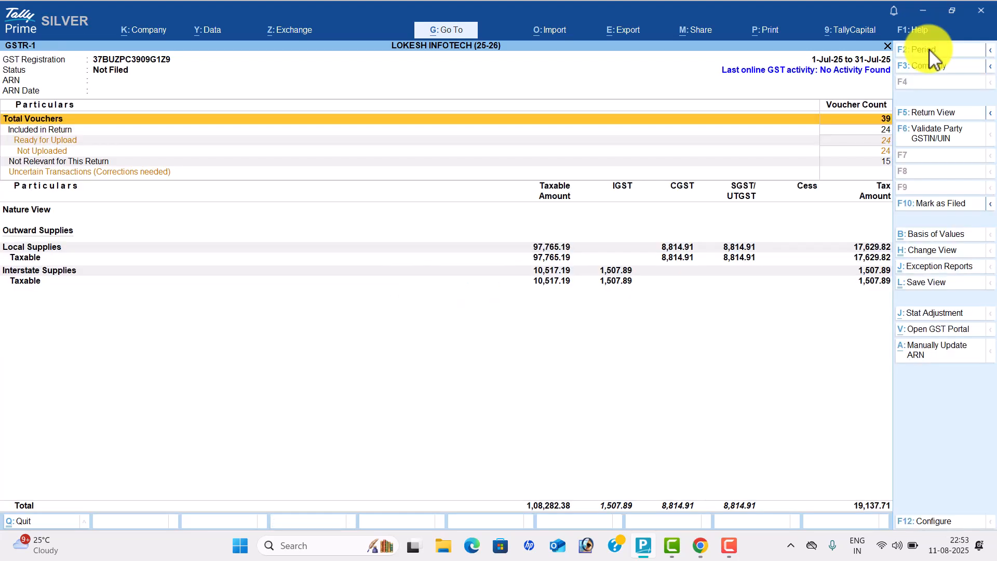
# Switch to Return View and inspect the B2B (3) and B2C (Small) (21) invoice rows
pyautogui.click(938, 112)
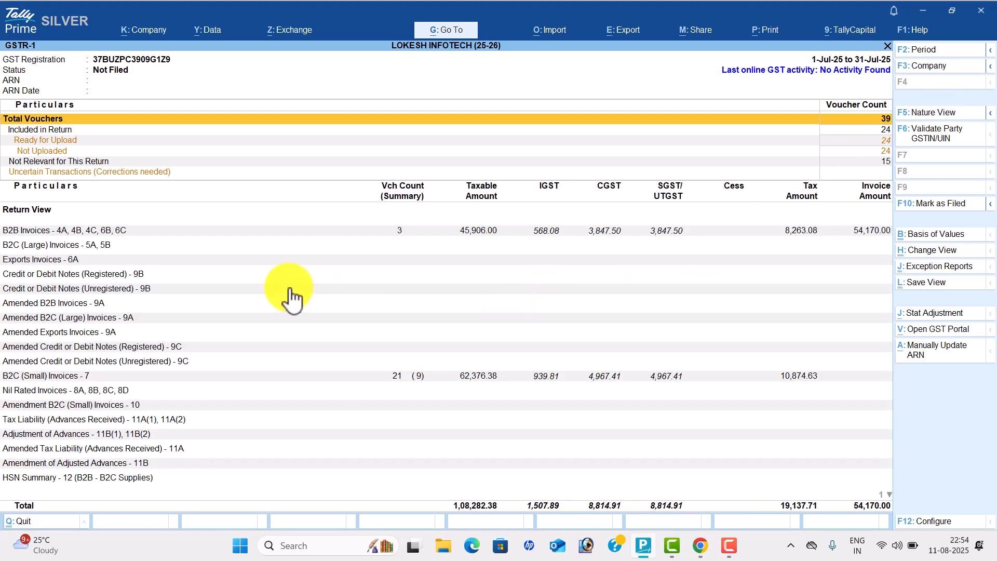
pyautogui.click(83, 233)
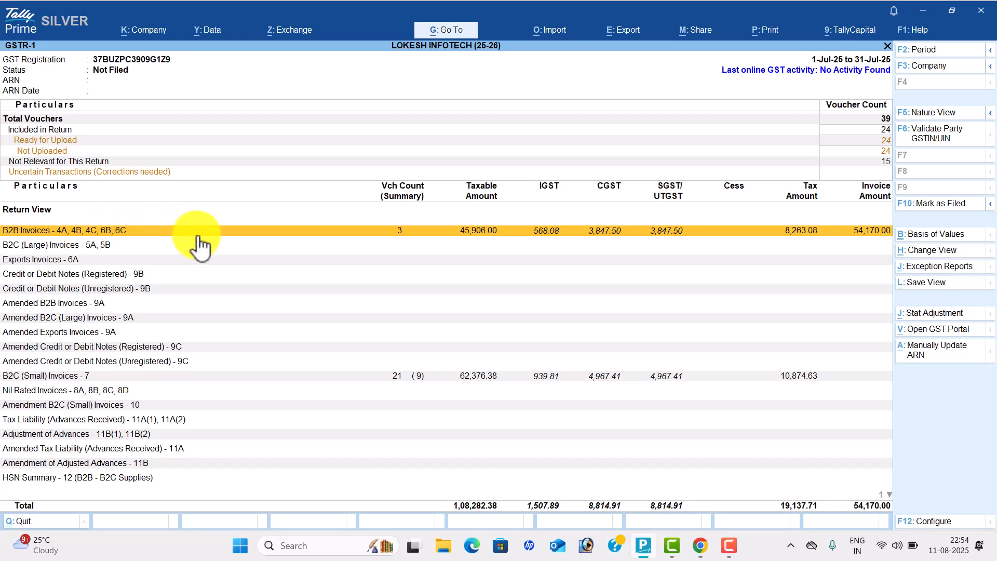
pyautogui.click(157, 377)
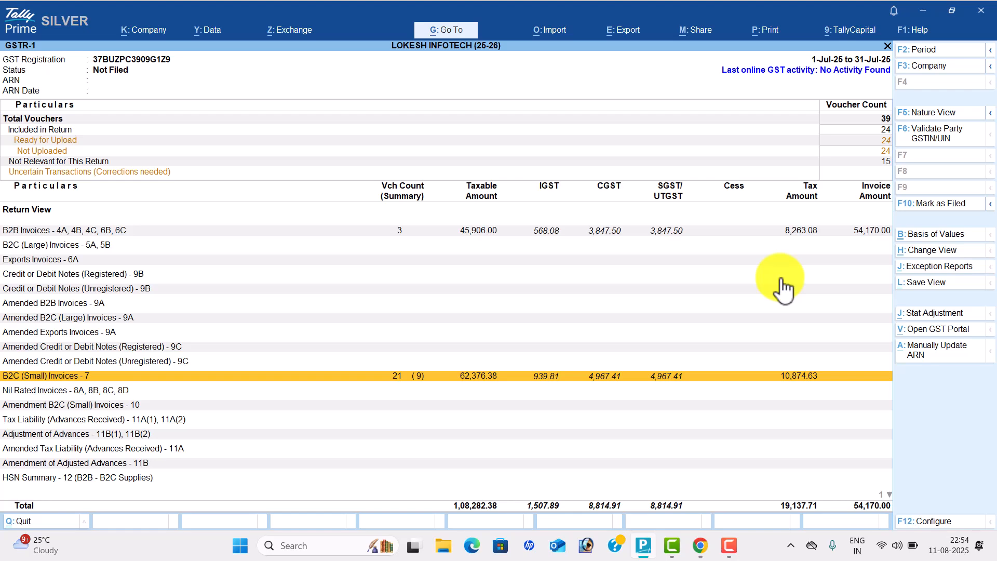
# Open Upload GSTR-1 via Export > GST Returns and review the Andhra Pradesh 12% and 18% entries
pyautogui.click(729, 546)
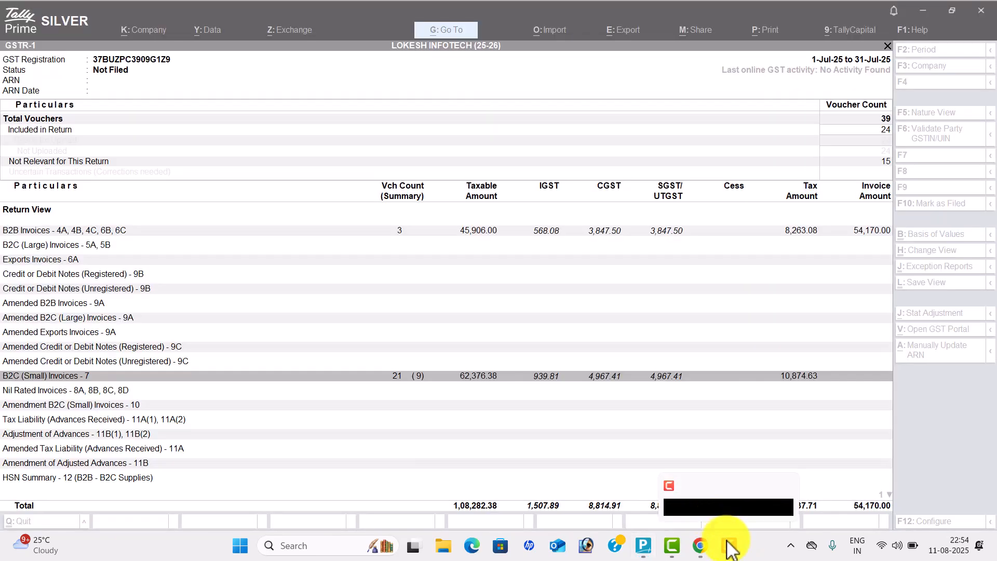
pyautogui.click(731, 546)
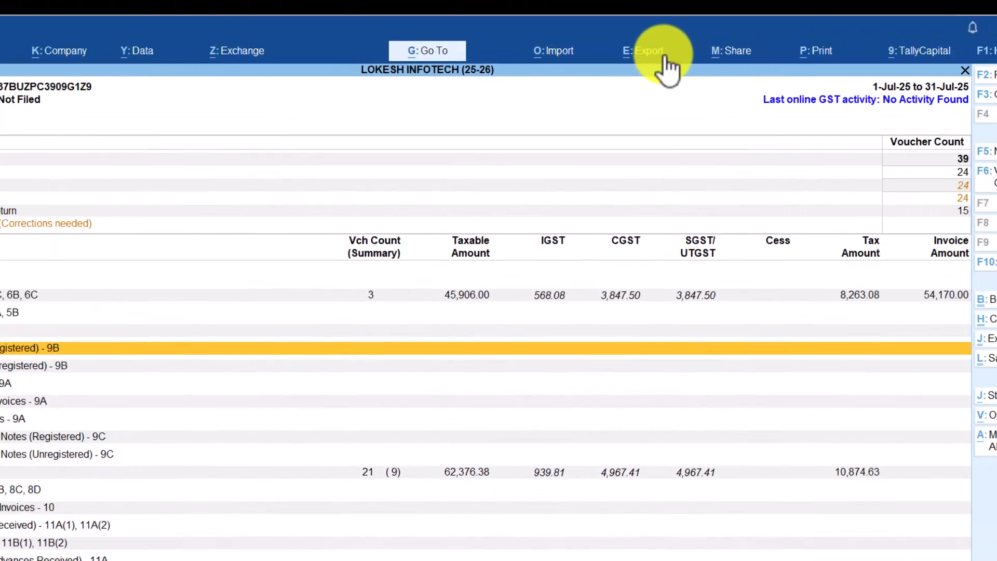
pyautogui.click(666, 68)
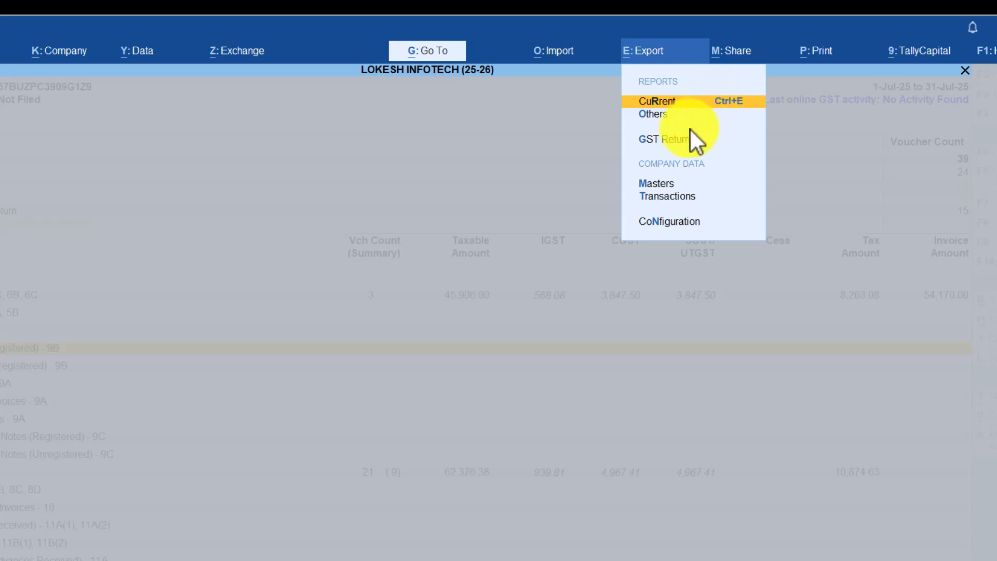
pyautogui.click(686, 143)
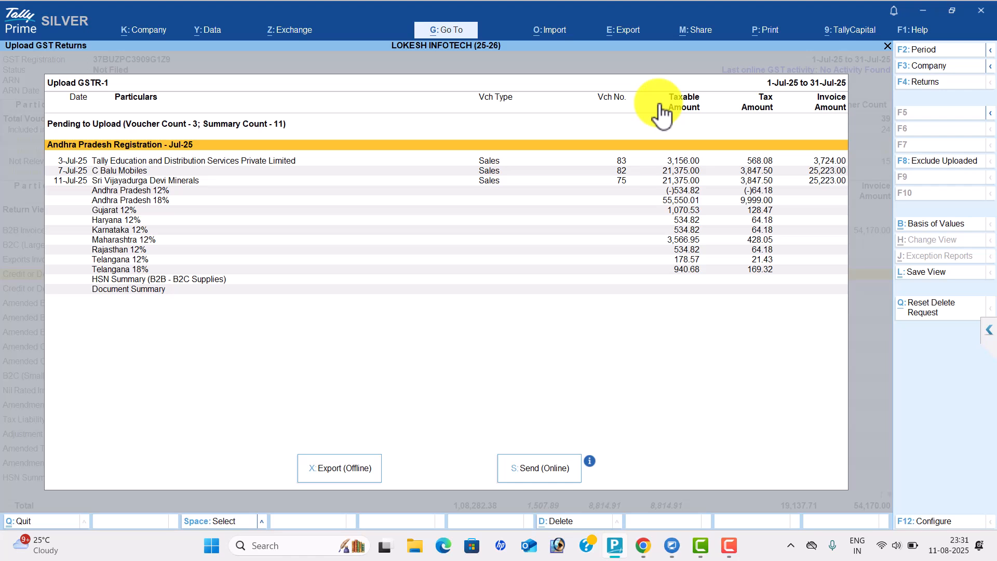
pyautogui.press('Down')
pyautogui.press('Down')
pyautogui.press('Down')
pyautogui.press('Down')
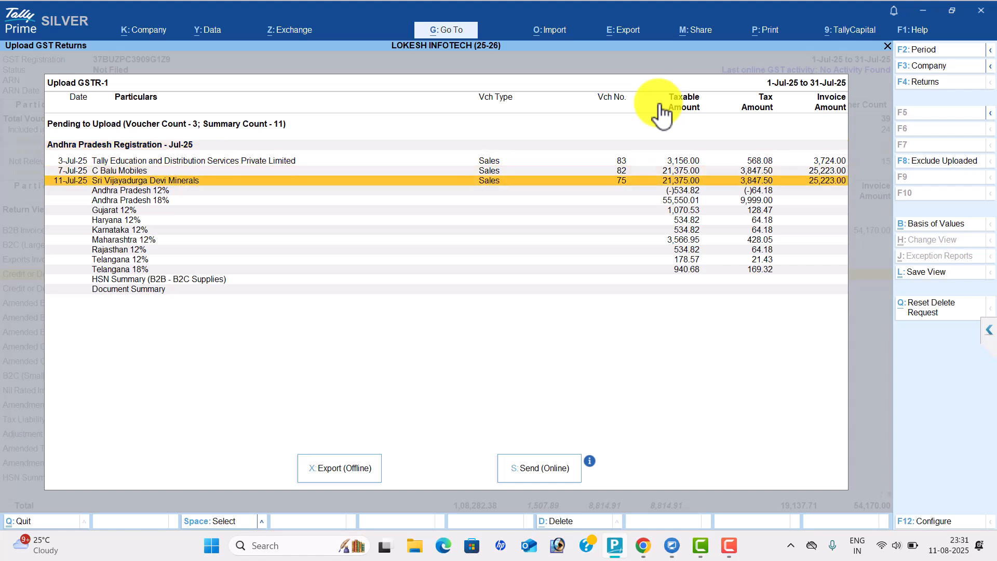
pyautogui.press('Down')
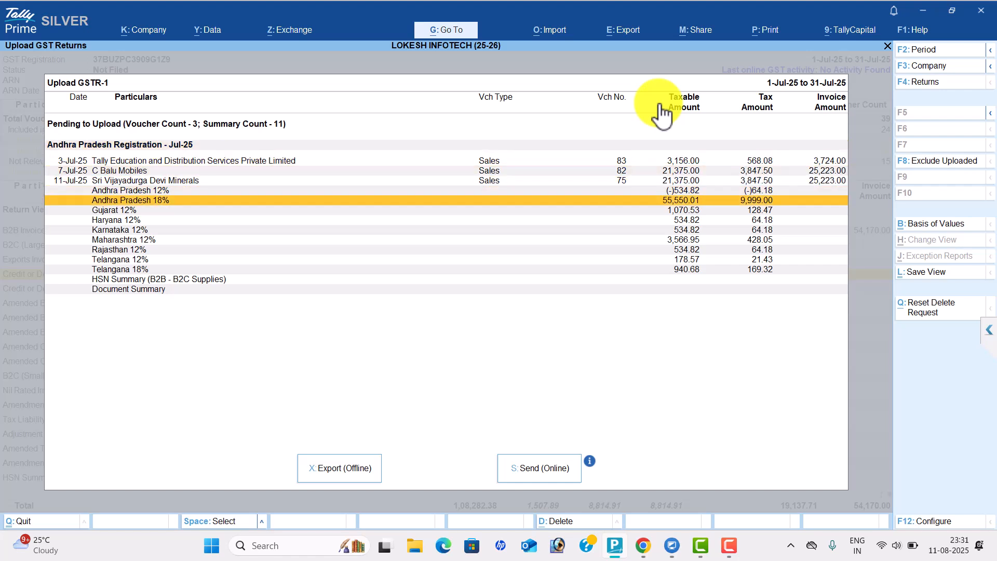
pyautogui.press('Up')
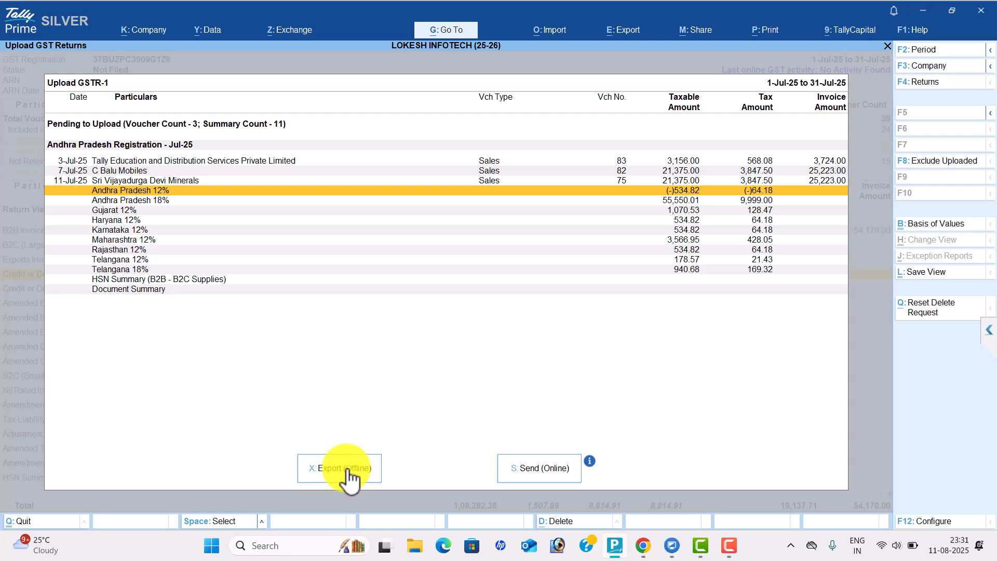
# Export the GSTR-1 as B2B, B2CS, DOCISSUE and HSN JSON files into GSTR1 MARCH
pyautogui.click(348, 476)
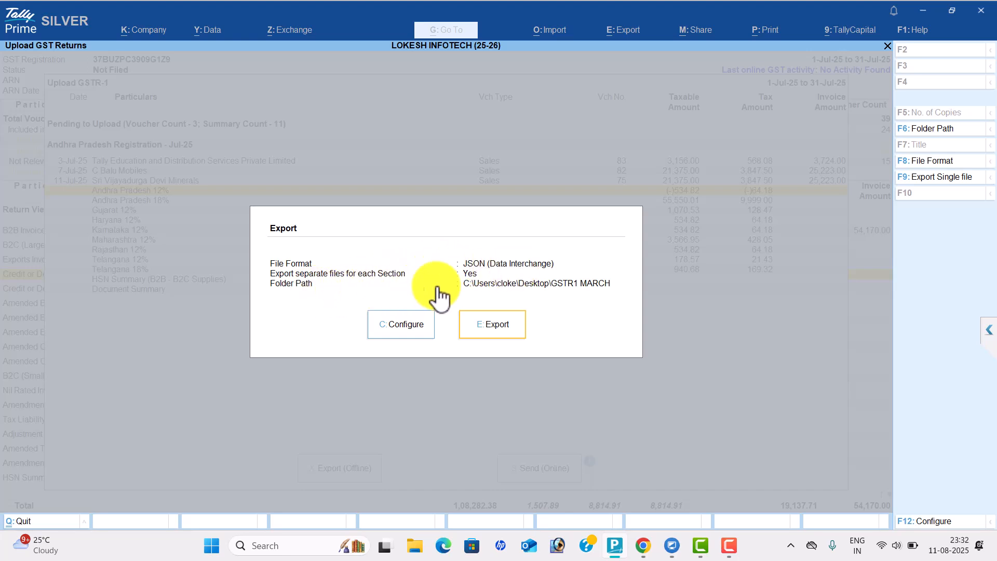
pyautogui.click(500, 326)
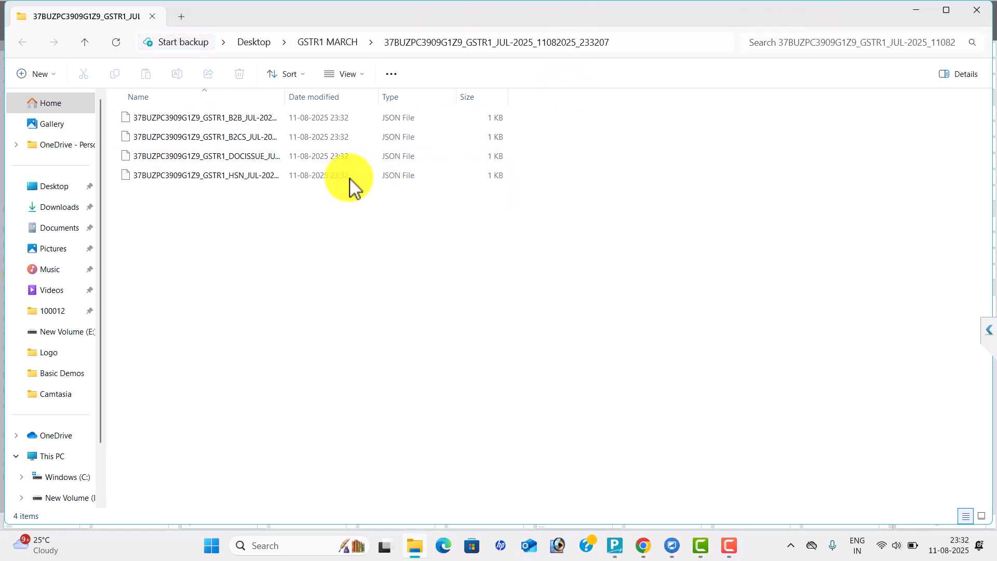
# Minimize the open windows and open the July export subfolder inside Desktop's GSTR1 MARCH
pyautogui.click(917, 10)
pyautogui.click(917, 11)
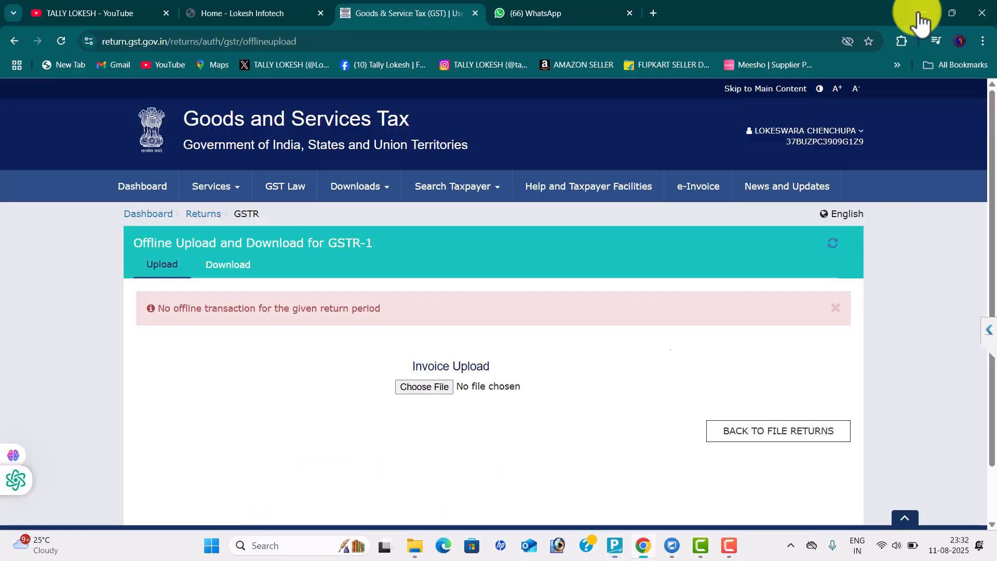
pyautogui.click(917, 11)
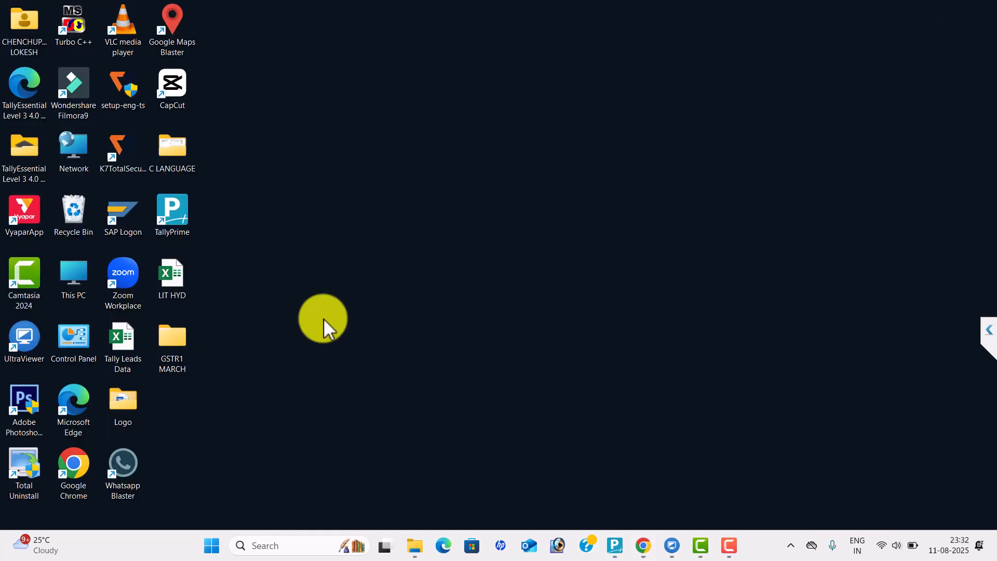
pyautogui.doubleClick(179, 335)
pyautogui.doubleClick(271, 124)
# Check the B2B, B2CS, DOCISSUE and HSN JSON files in the export subfolder
pyautogui.click(272, 121)
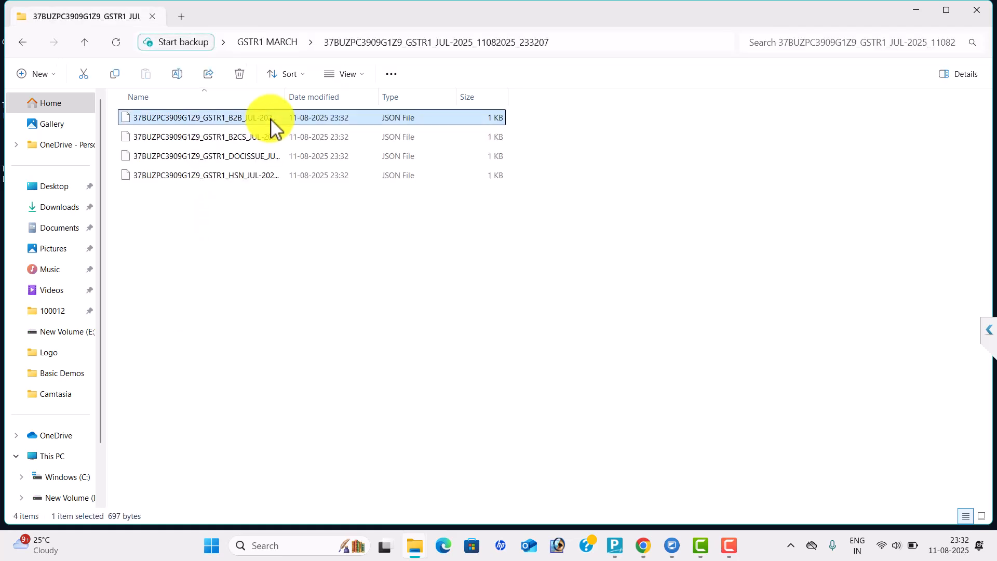
pyautogui.click(278, 136)
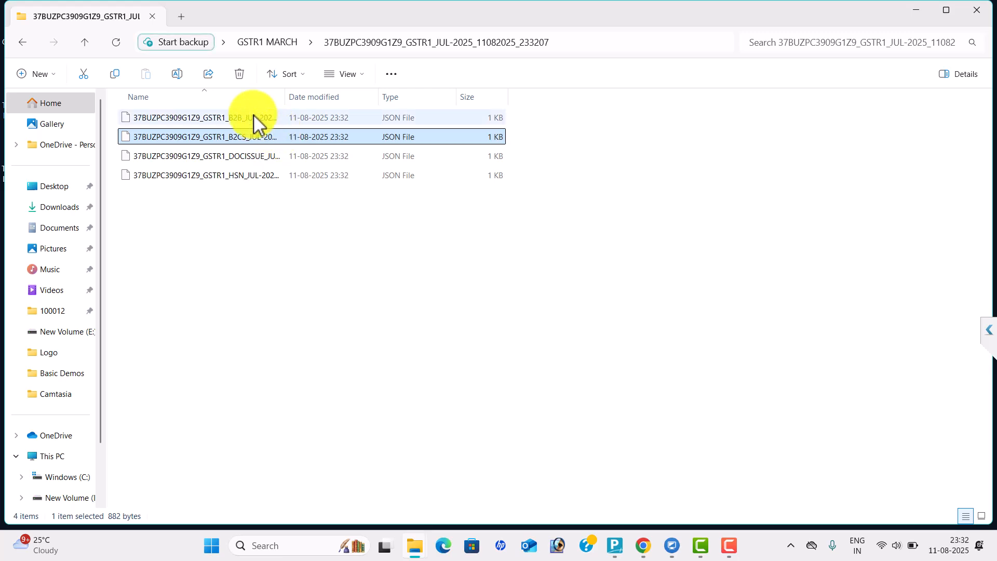
pyautogui.click(271, 164)
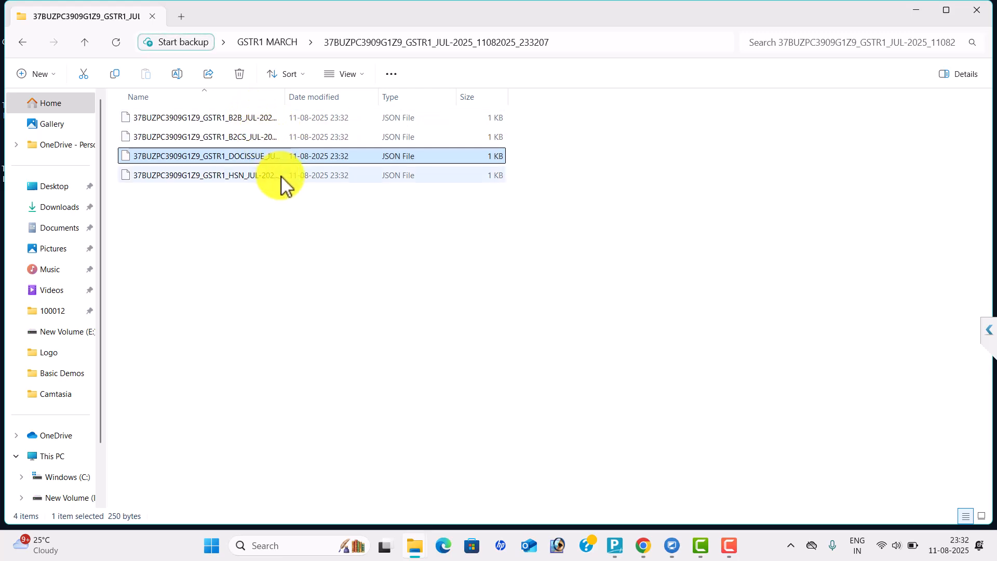
pyautogui.click(282, 175)
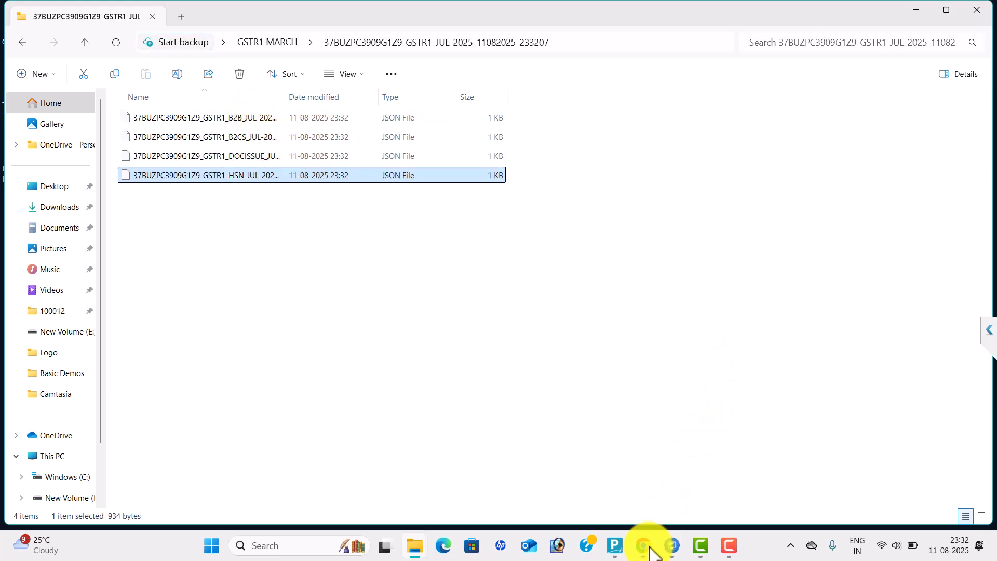
# Upload the B2B JSON file from the GSTR1 MARCH export subfolder to the GST portal
pyautogui.moveTo(643, 540)
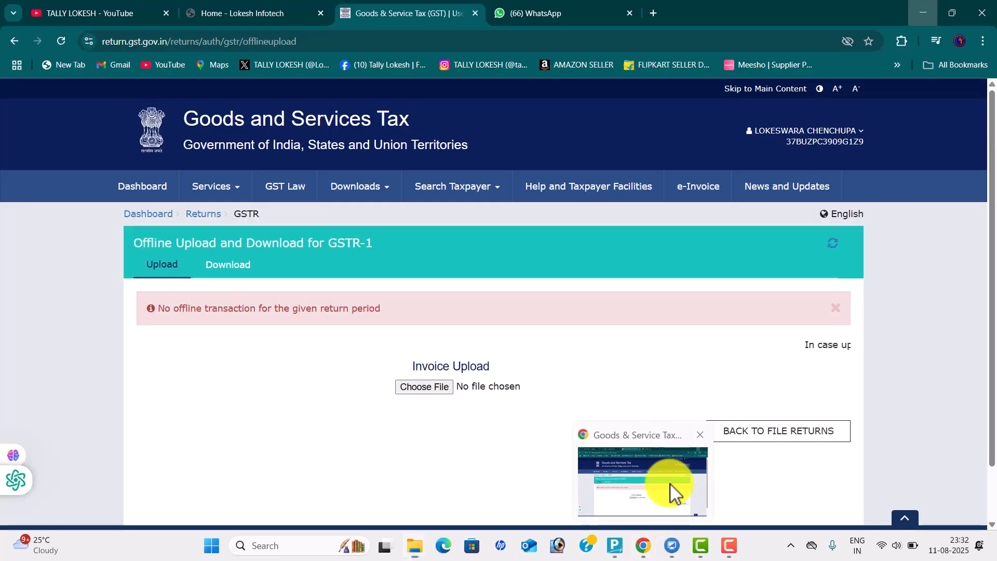
pyautogui.click(670, 488)
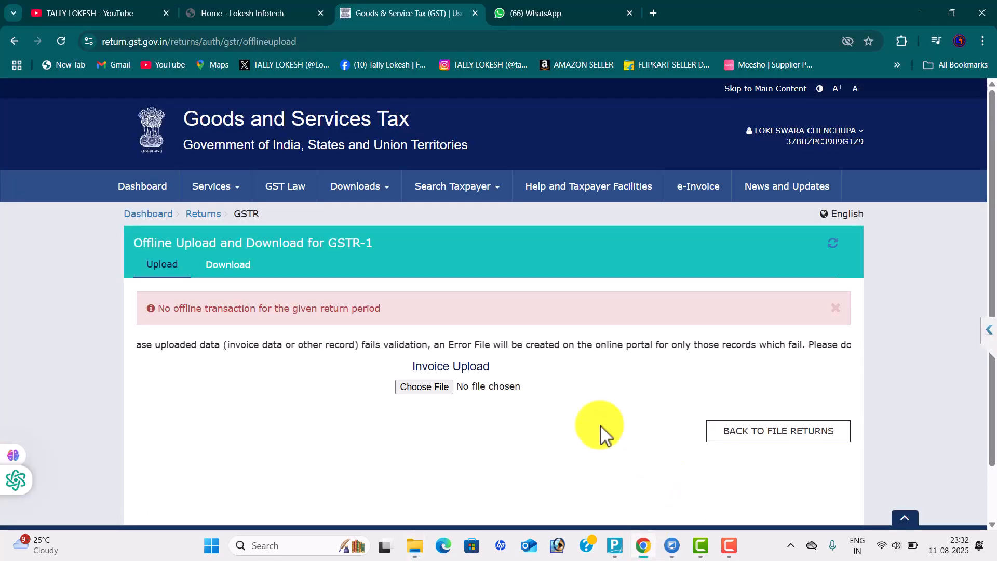
pyautogui.click(439, 389)
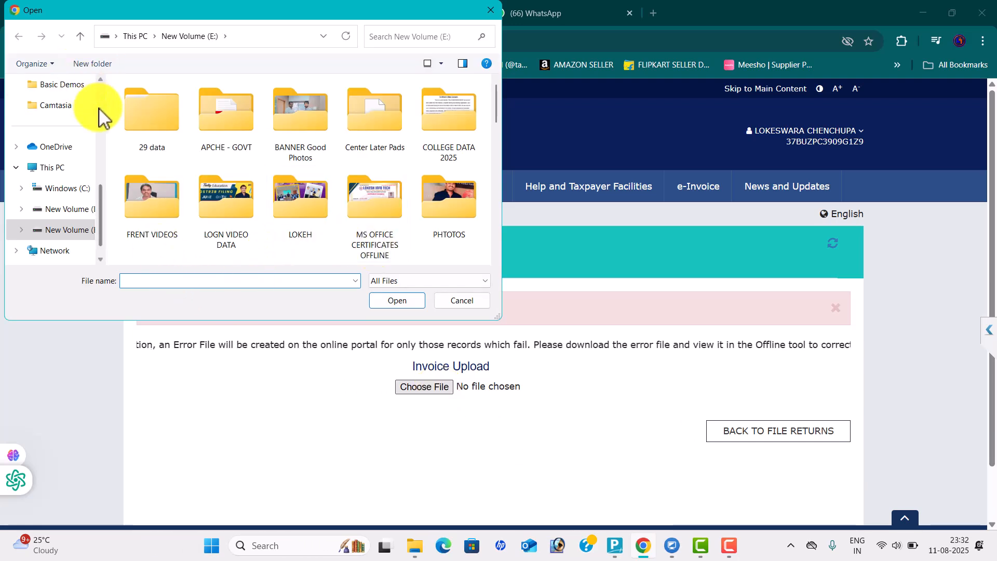
pyautogui.scroll(3, 102, 114)
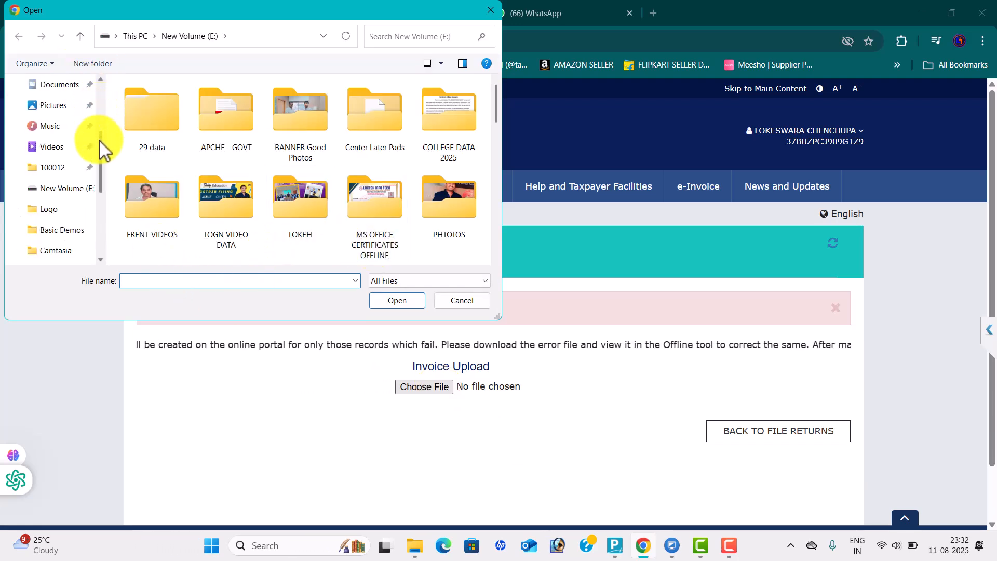
pyautogui.scroll(3, 99, 104)
pyautogui.click(63, 174)
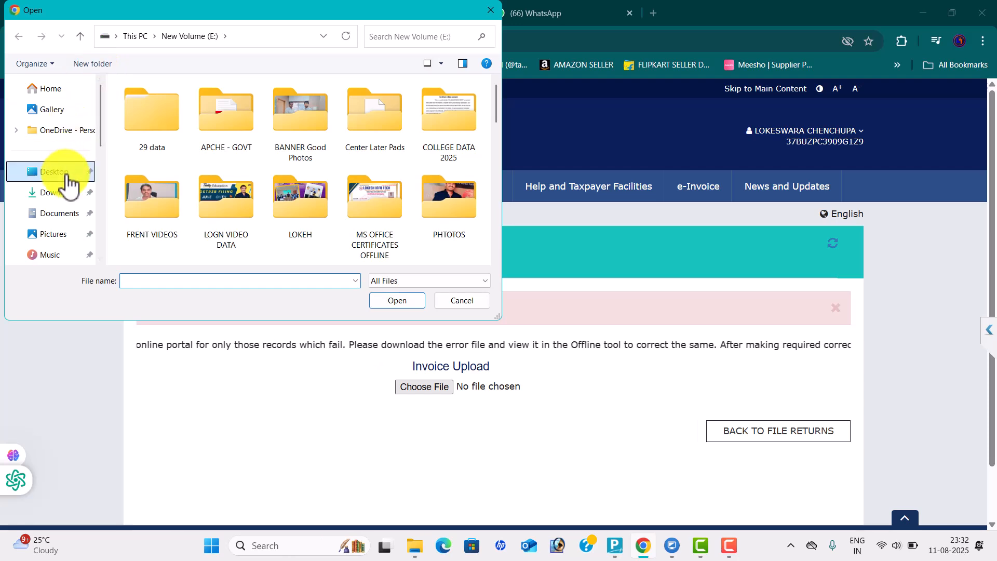
pyautogui.doubleClick(337, 96)
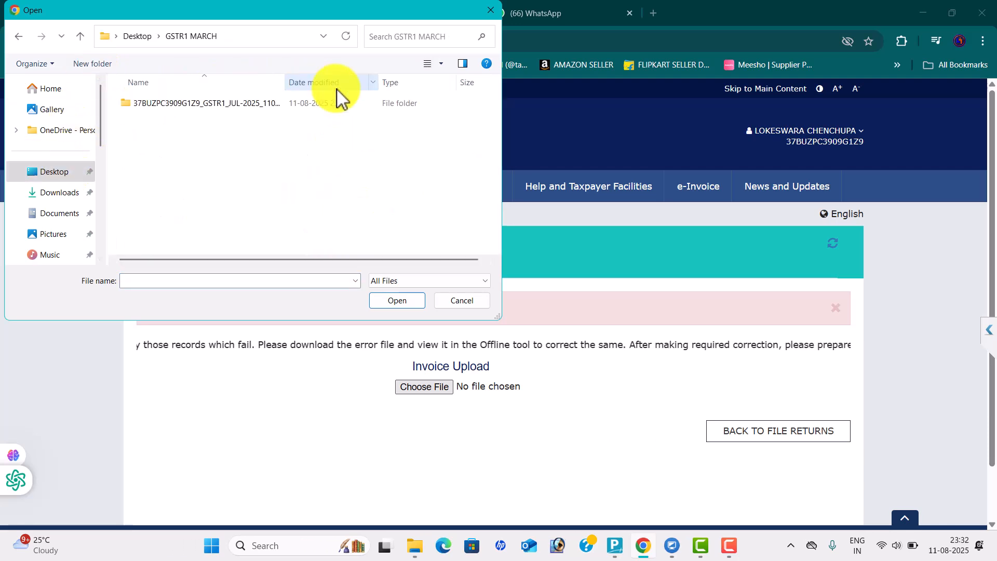
pyautogui.click(242, 103)
pyautogui.doubleClick(241, 104)
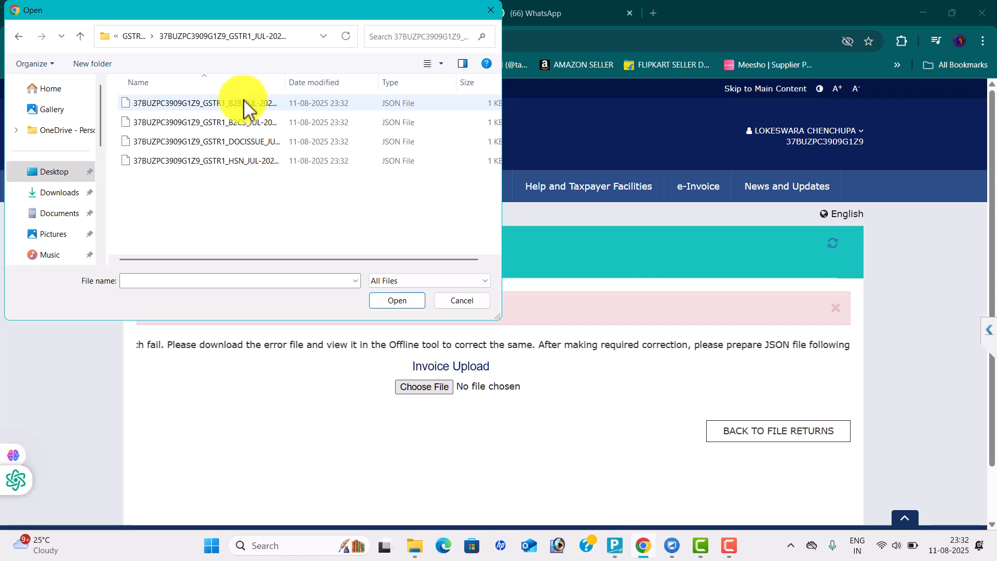
pyautogui.click(257, 109)
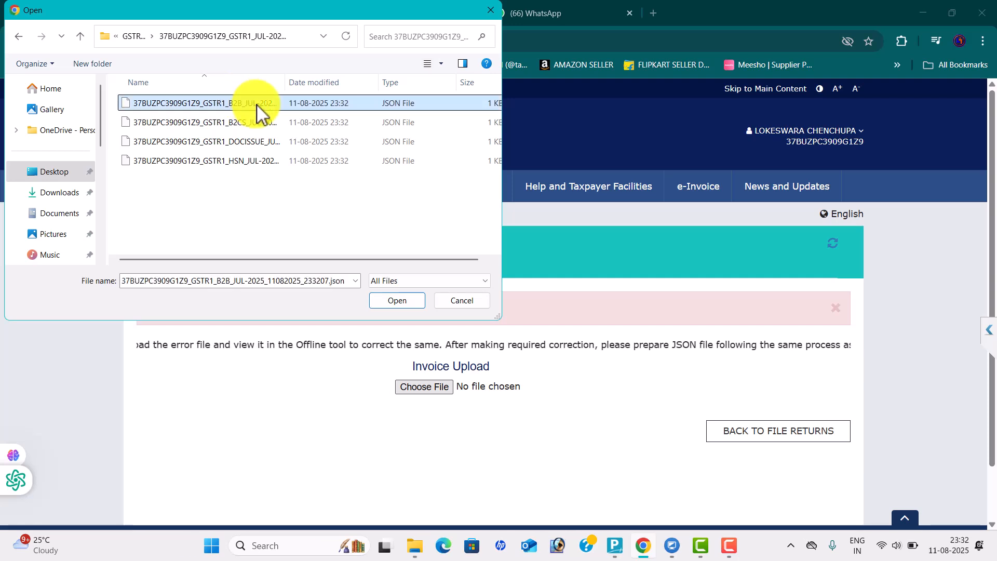
pyautogui.click(399, 301)
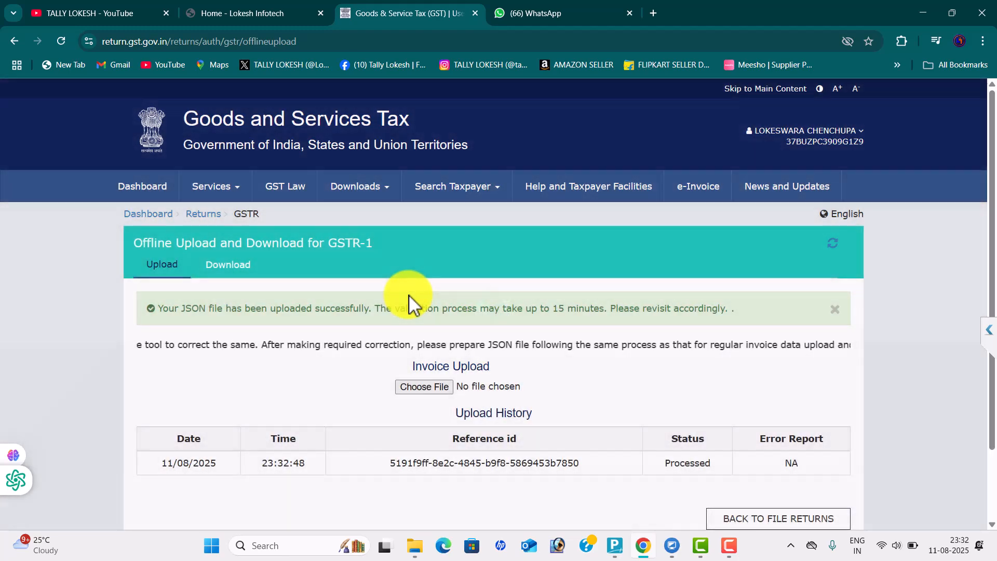
# Upload the B2CS and DOCISSUE JSON files
pyautogui.click(444, 394)
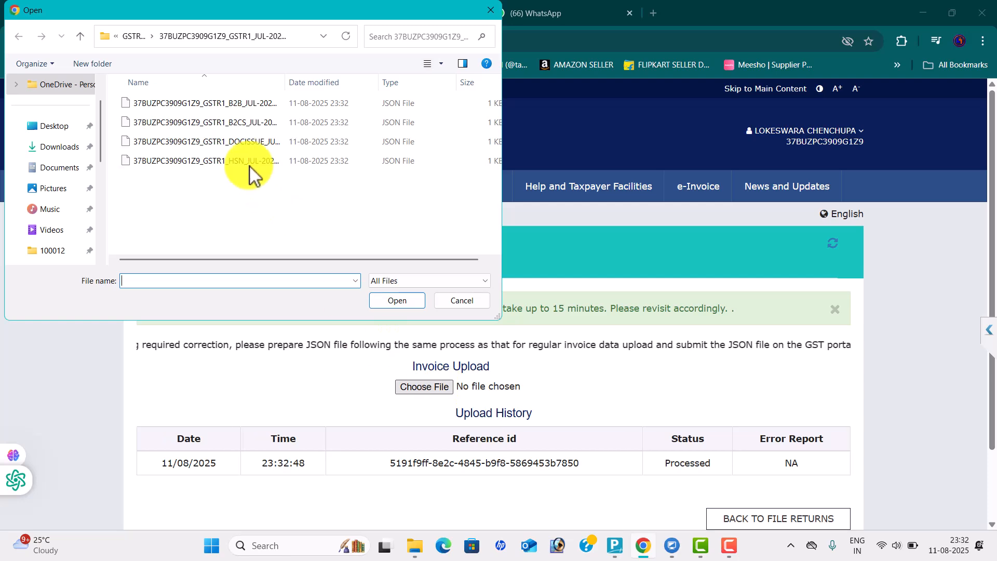
pyautogui.click(232, 123)
pyautogui.click(398, 300)
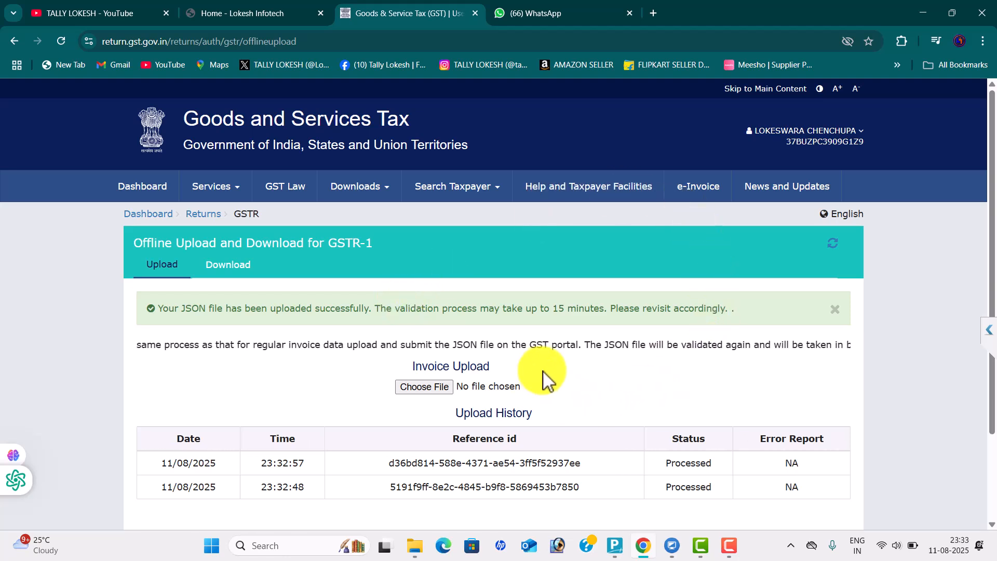
pyautogui.click(442, 387)
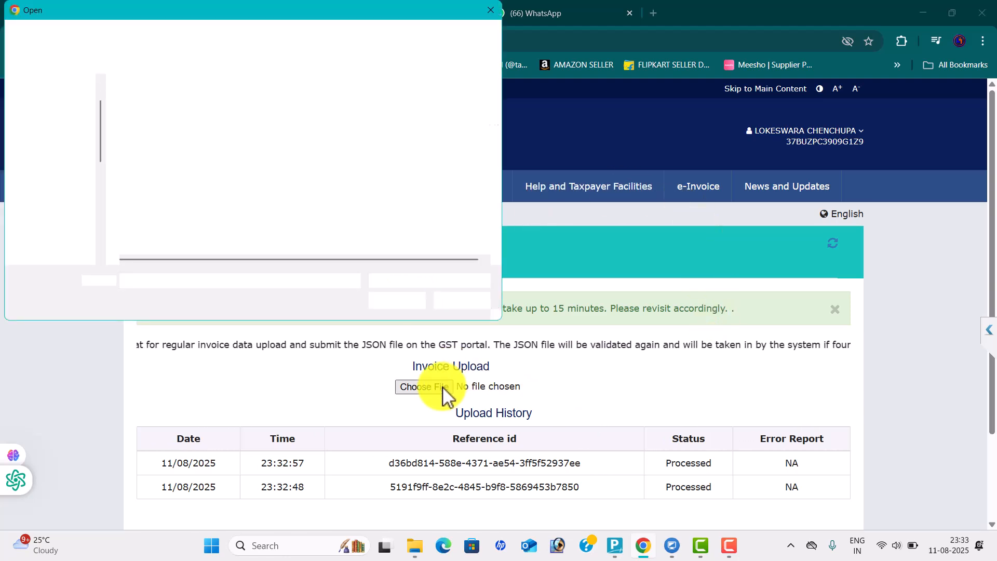
pyautogui.click(267, 144)
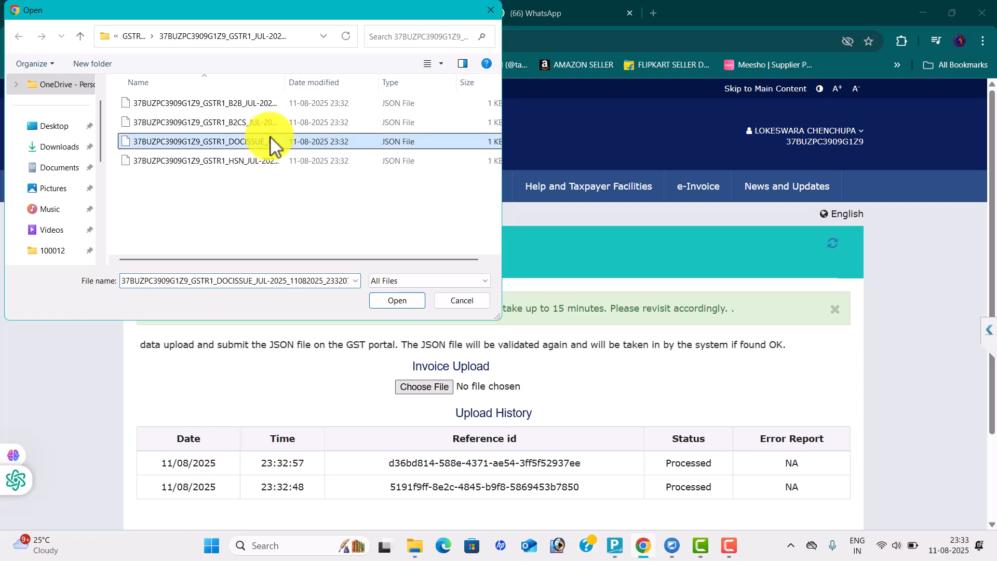
pyautogui.click(404, 310)
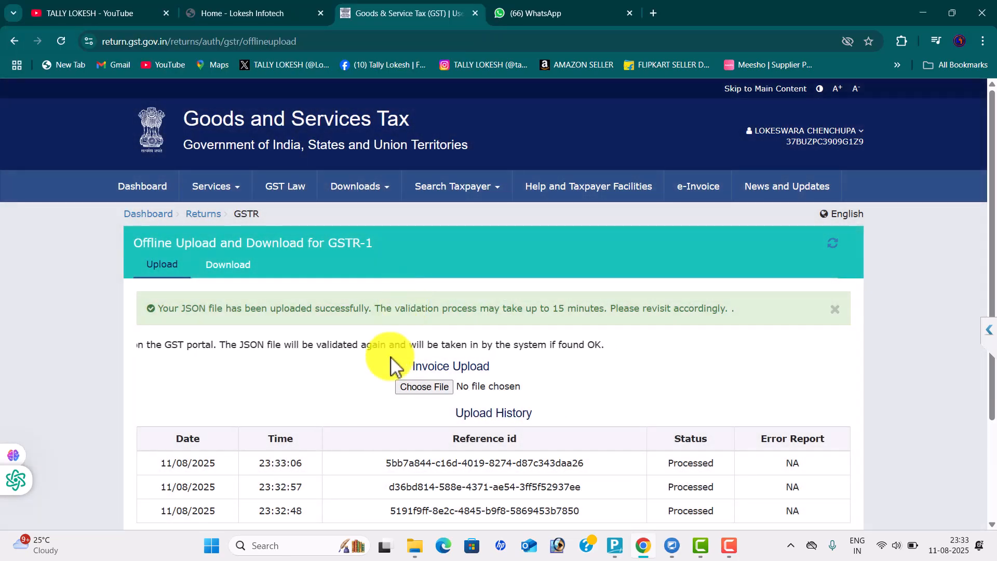
# Upload the HSN JSON file, which appears in Upload History as Processed with Error
pyautogui.click(425, 390)
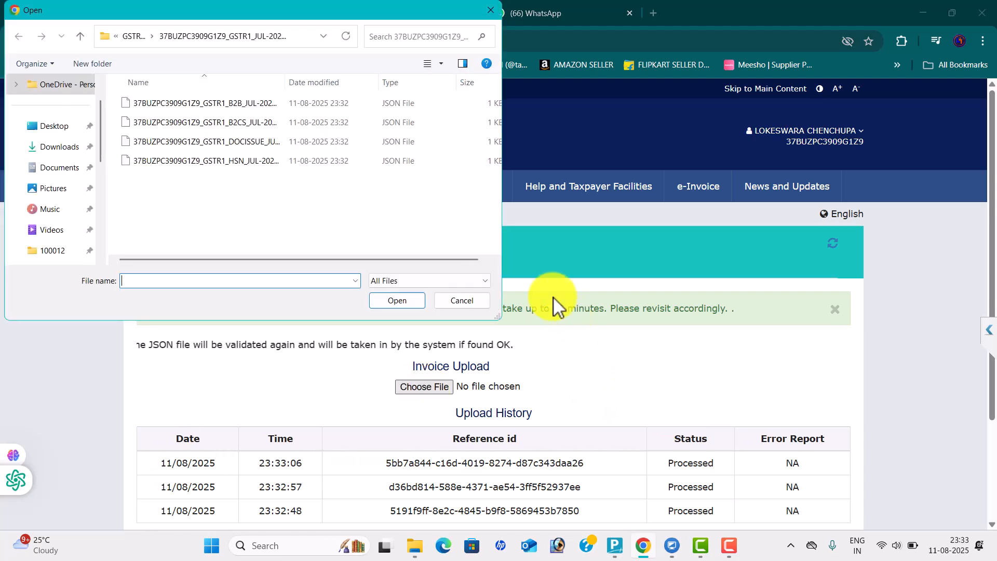
pyautogui.scroll(-1, 567, 323)
pyautogui.click(248, 165)
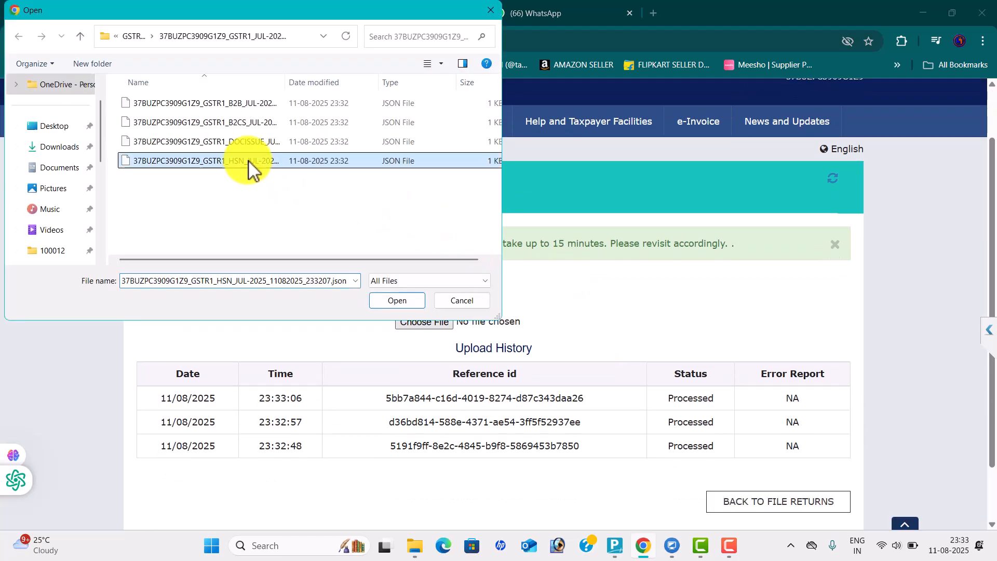
pyautogui.click(398, 304)
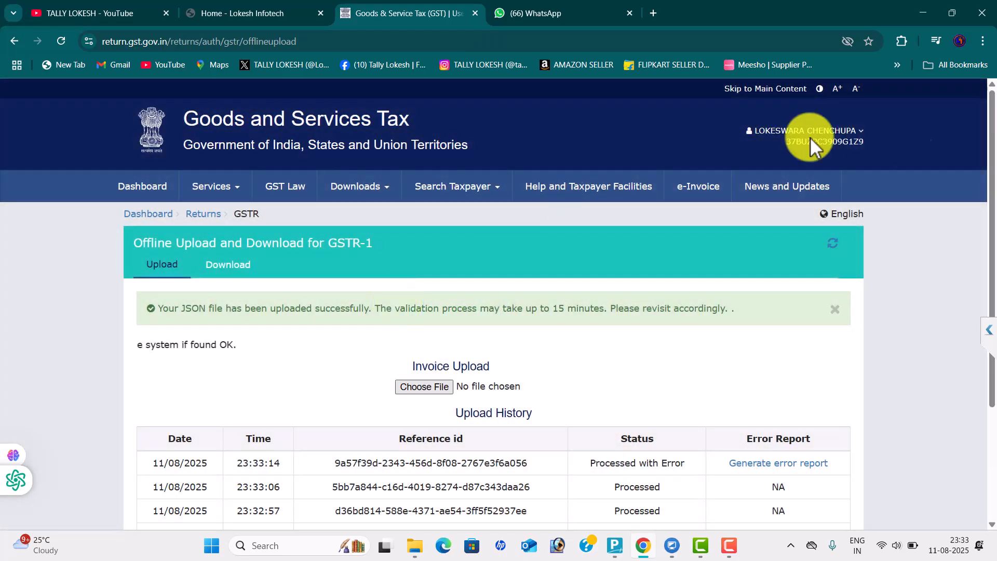
pyautogui.moveTo(992, 192); pyautogui.dragTo(995, 290)
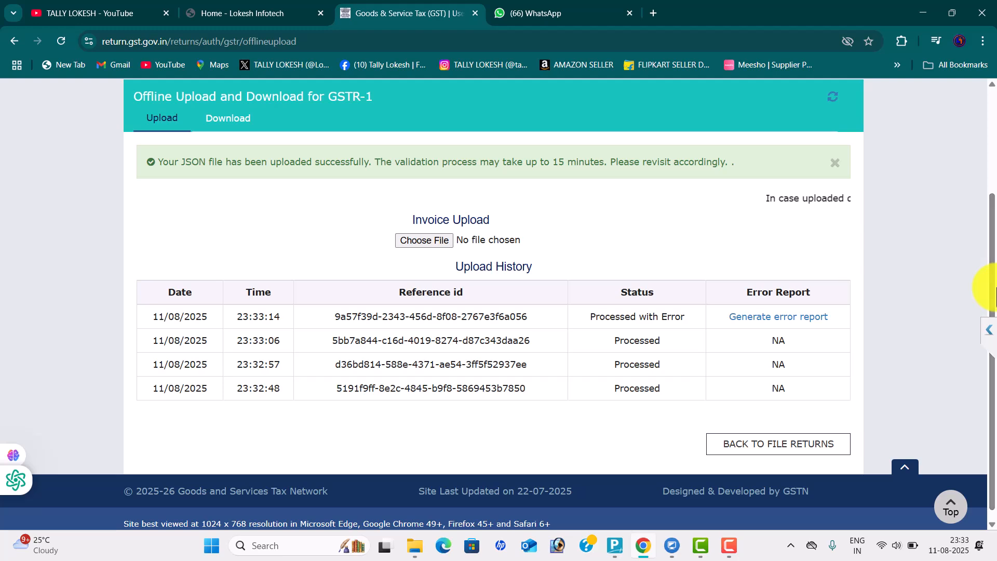
# Open the HSN Summary of TallyPrime's July GSTR-1 return to review its B2B and B2C lines
pyautogui.hotkey('alt', 'Tab')
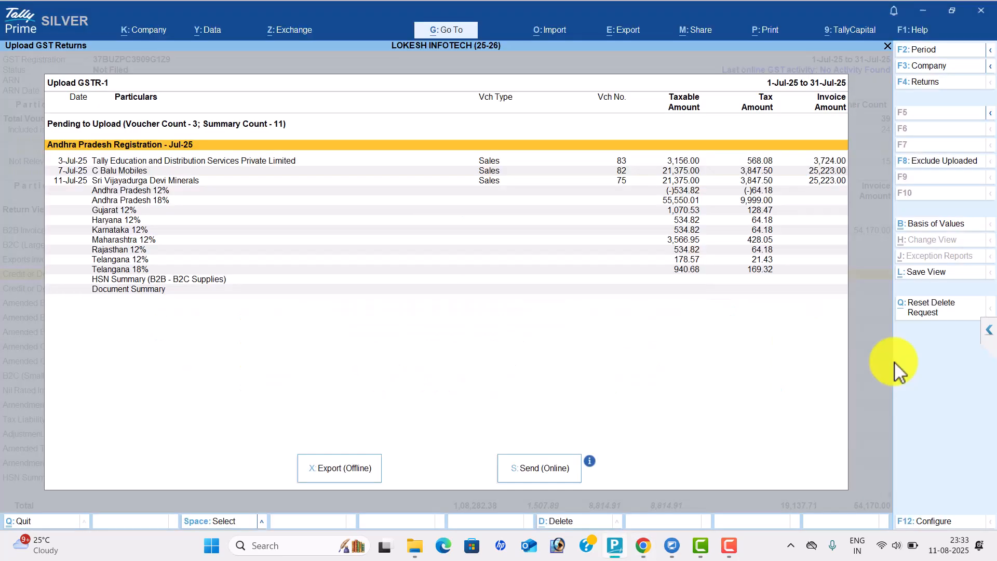
pyautogui.press('Escape')
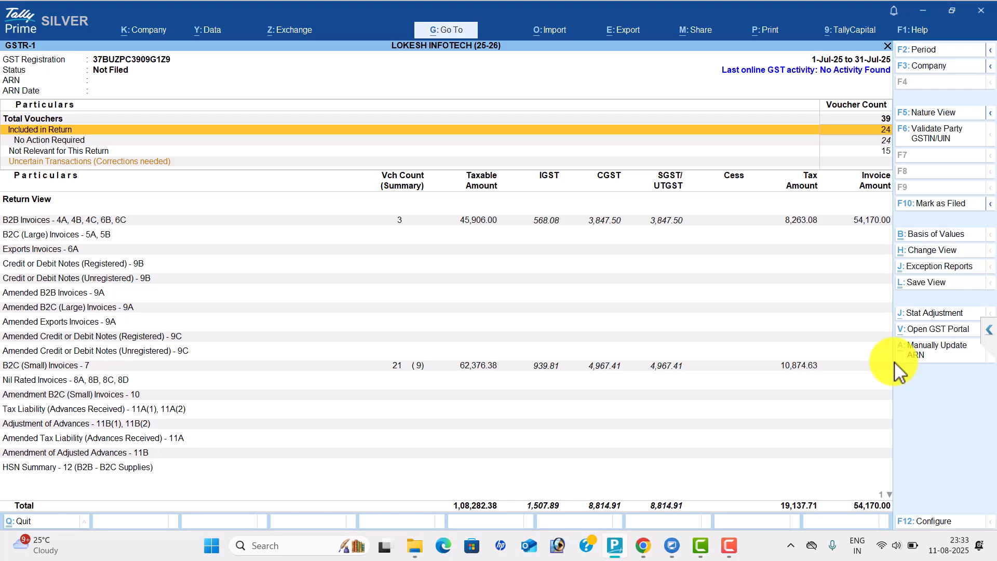
pyautogui.press('Down')
pyautogui.press('Down')
pyautogui.press('Down')
pyautogui.press('Down')
pyautogui.press('Down')
pyautogui.press('Down')
pyautogui.press('Down')
pyautogui.press('Down')
pyautogui.press('Down')
pyautogui.press('Down')
pyautogui.press('Down')
pyautogui.press('Down')
pyautogui.press('Down')
pyautogui.press('Down')
pyautogui.press('Down')
pyautogui.press('Down')
pyautogui.press('Down')
pyautogui.press('Down')
pyautogui.press('Down')
pyautogui.press('Down')
pyautogui.press('Up')
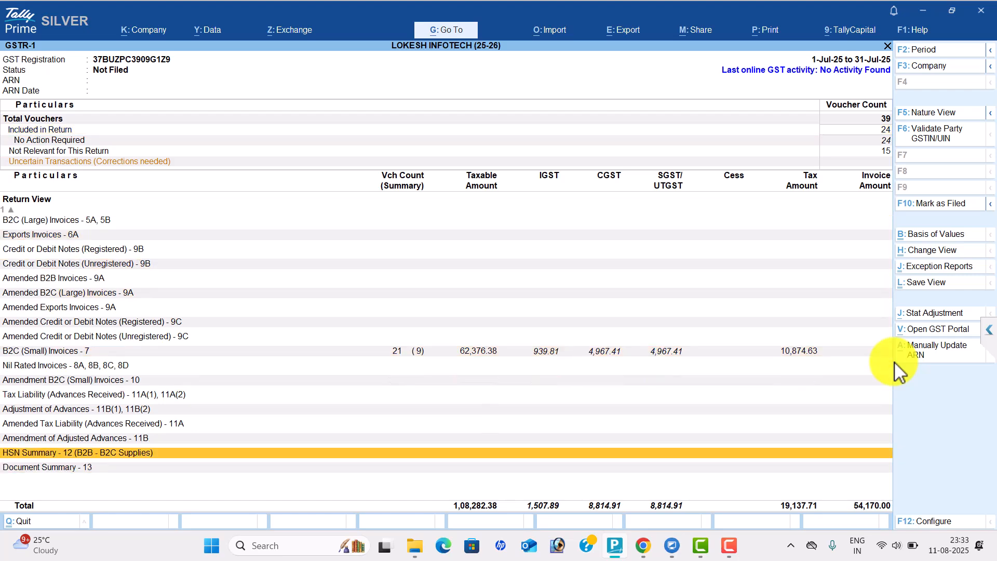
pyautogui.press('Return')
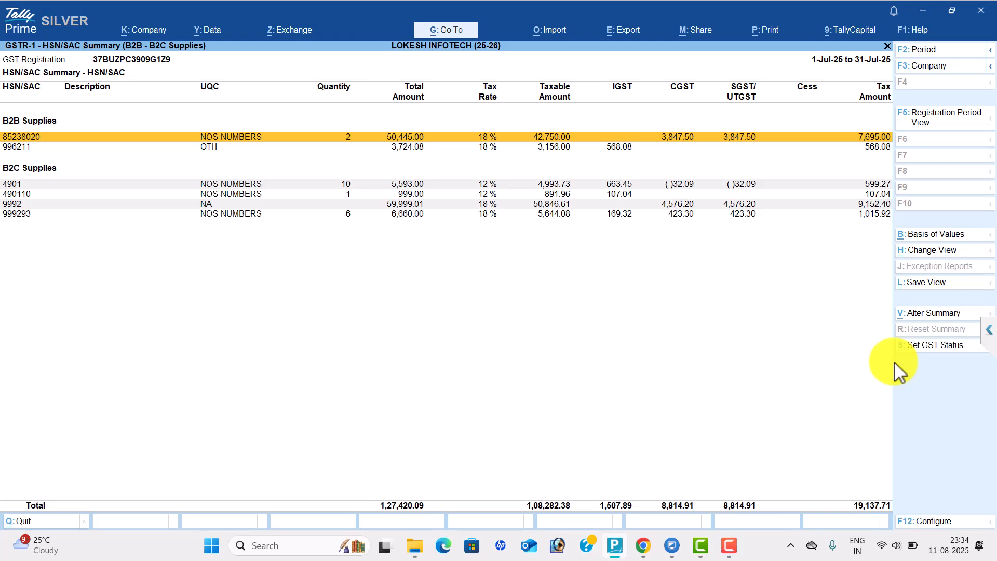
pyautogui.hotkey('alt', 'Tab')
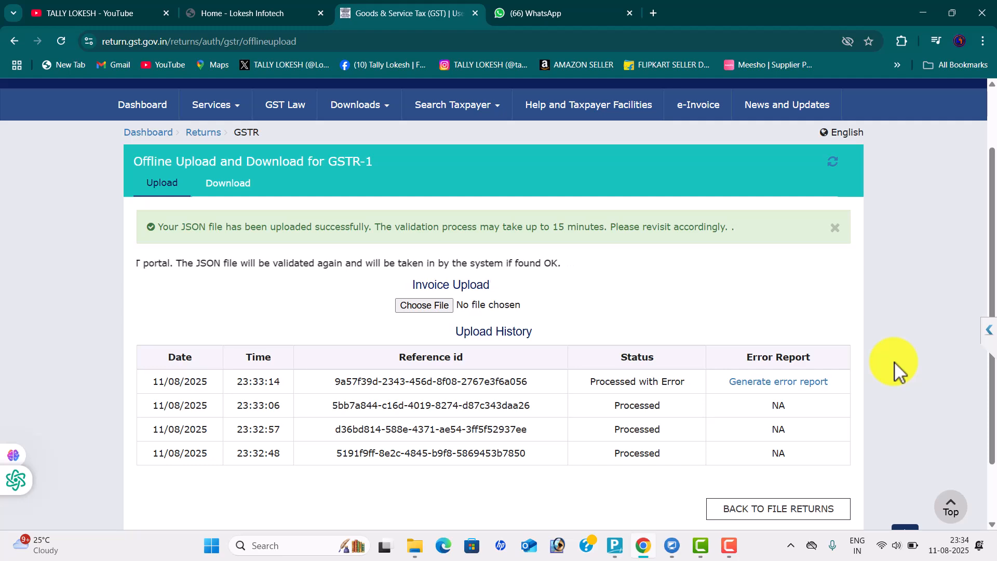
# Search the GST portal returns for the July 2025 period
pyautogui.click(203, 132)
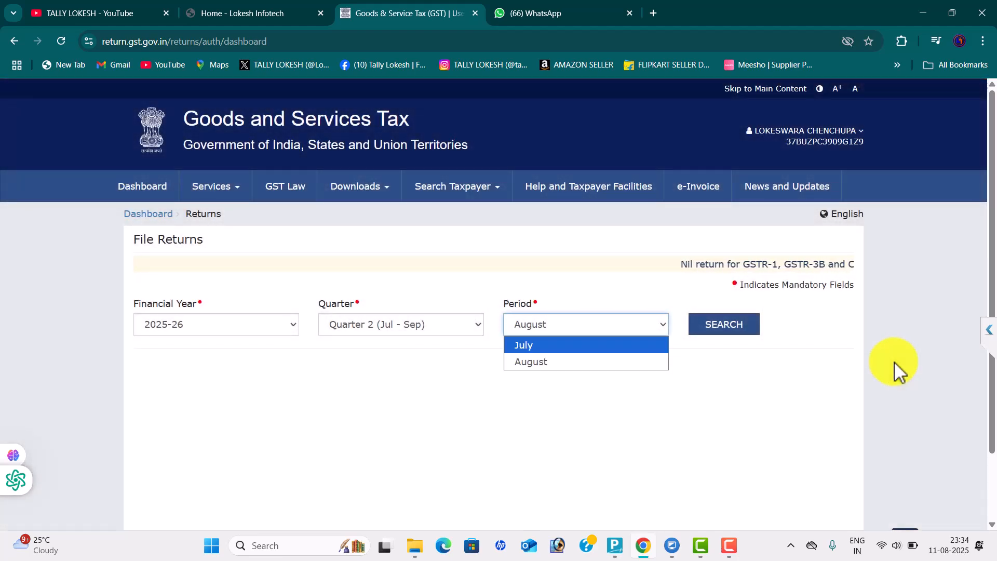
pyautogui.press('Return')
pyautogui.press('Tab')
pyautogui.press('Return')
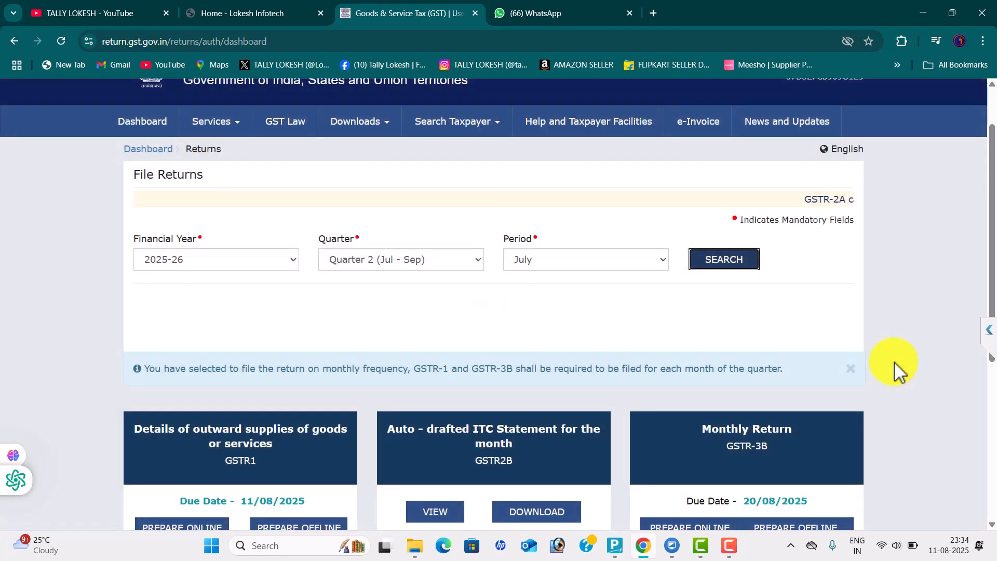
# Scroll GSTR-1 to the Documents Issued entry showing invoices 95 to 104, total 23
pyautogui.scroll(-2, 899, 370)
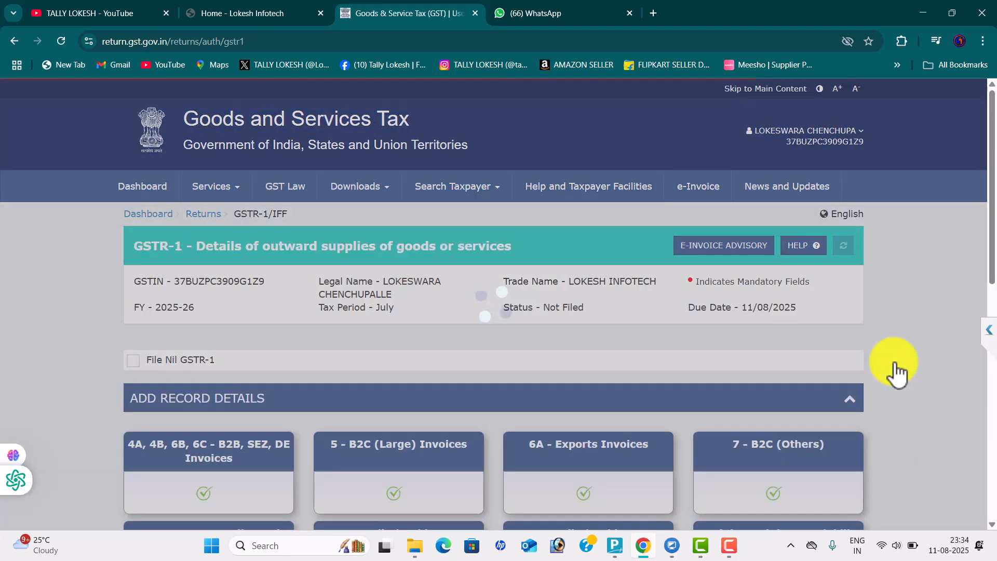
pyautogui.scroll(-5, 898, 370)
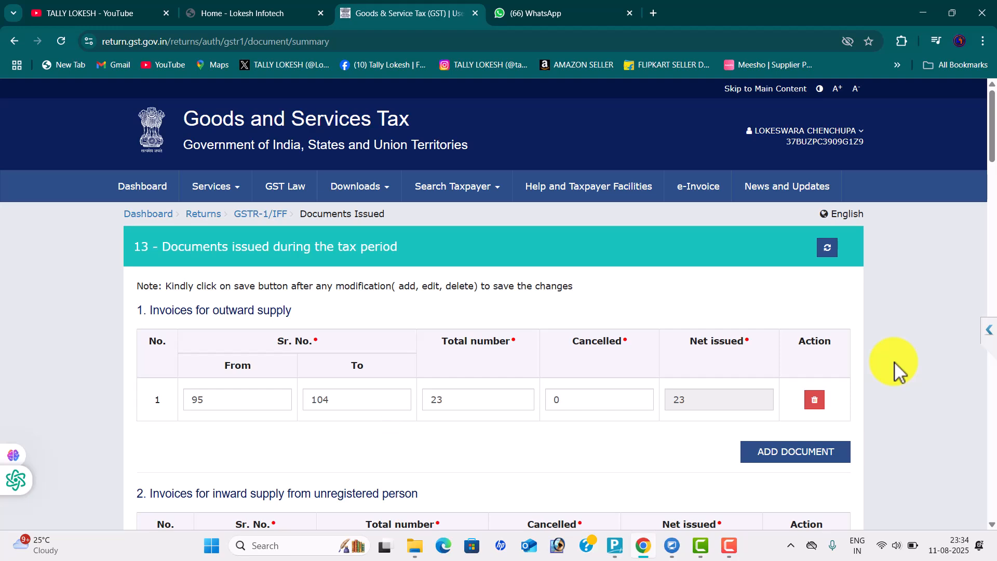
pyautogui.scroll(-3, 893, 364)
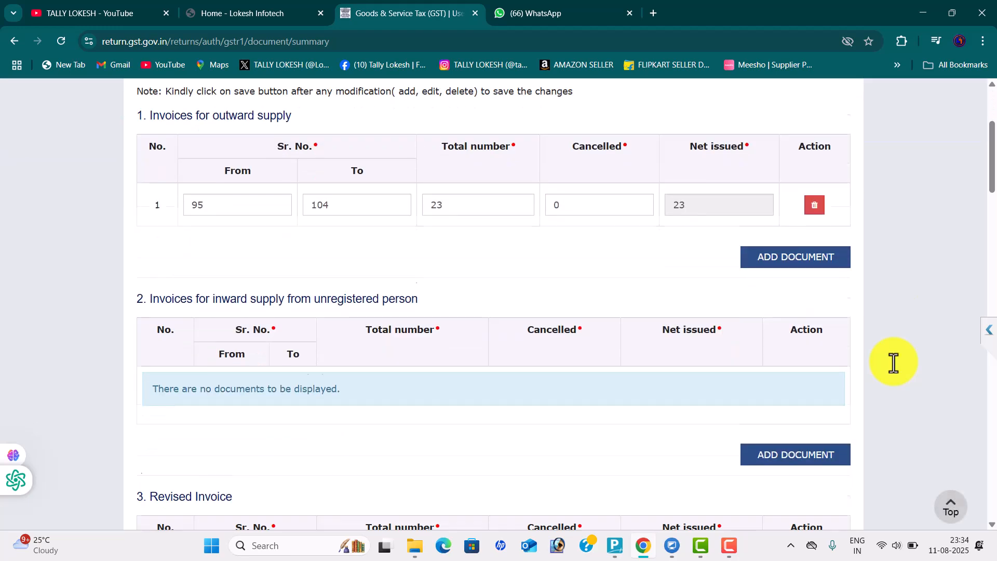
pyautogui.scroll(-13, 893, 363)
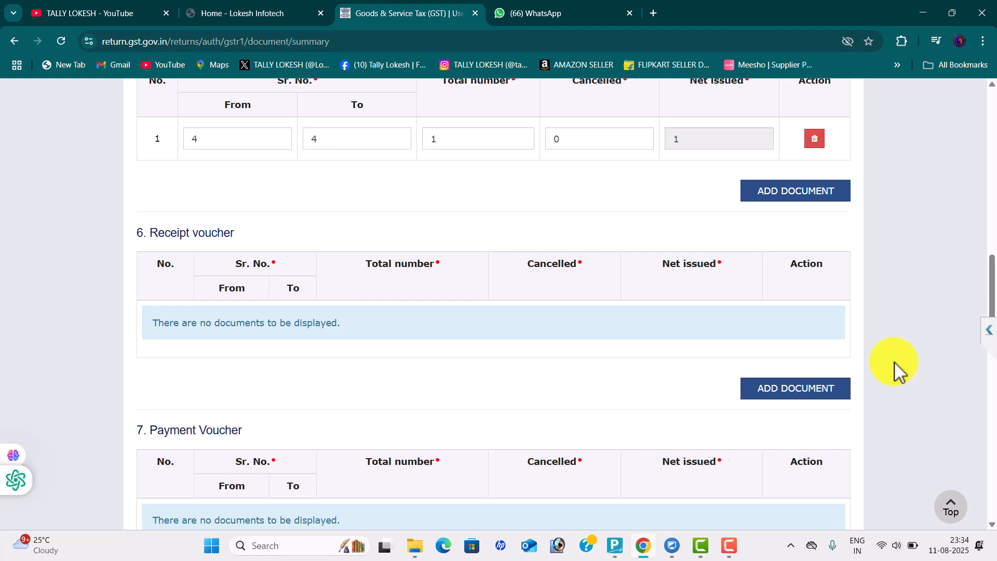
pyautogui.scroll(-17, 897, 370)
pyautogui.scroll(-3, 897, 370)
pyautogui.scroll(20, 897, 370)
pyautogui.scroll(12, 897, 369)
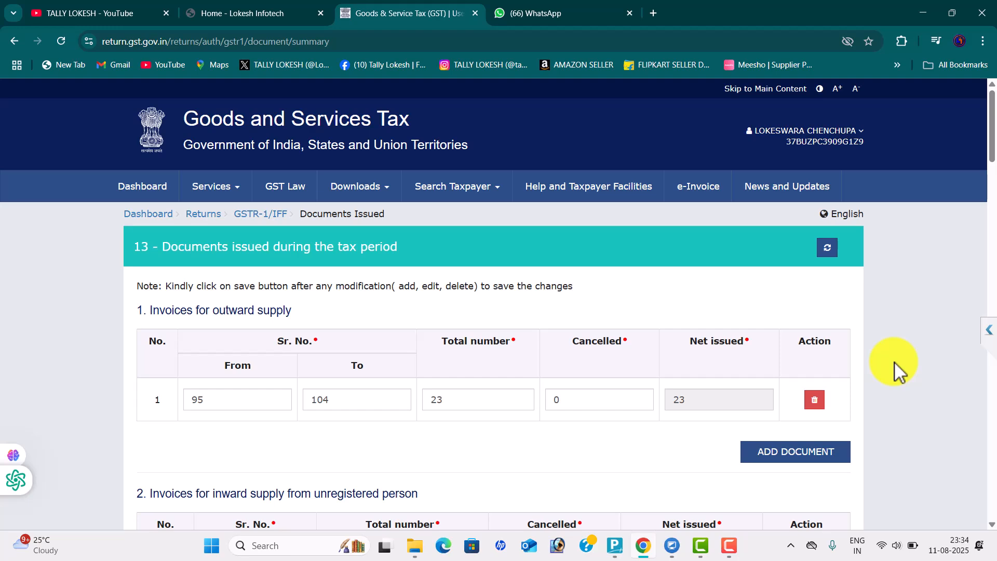
pyautogui.hotkey('alt', 'Tab')
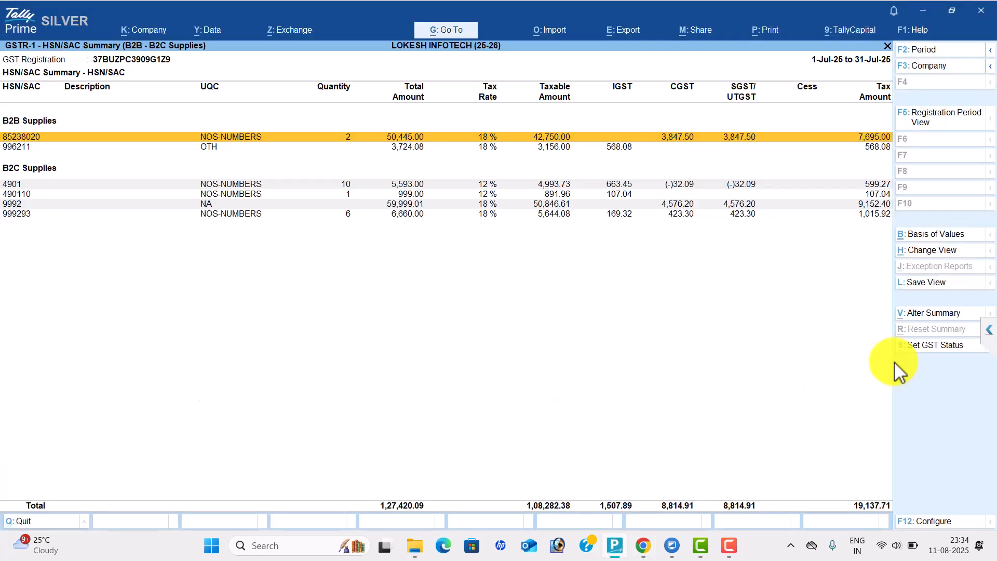
# Open the July Sales Register vouchers and find the lowest voucher number, 82
pyautogui.press('Escape')
pyautogui.press('Escape')
pyautogui.press('Escape')
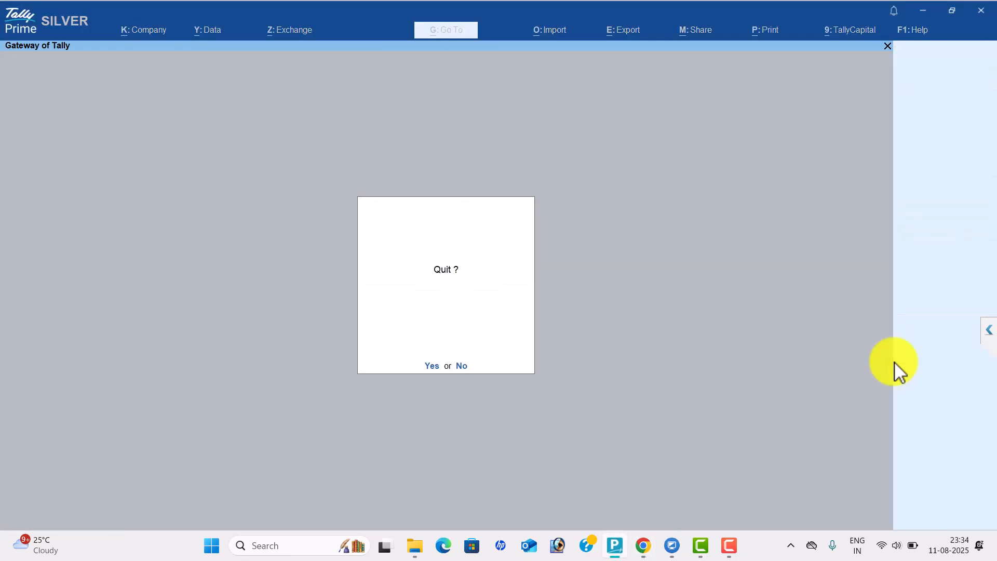
pyautogui.press('Escape')
pyautogui.press('d')
pyautogui.press('a')
pyautogui.press('s')
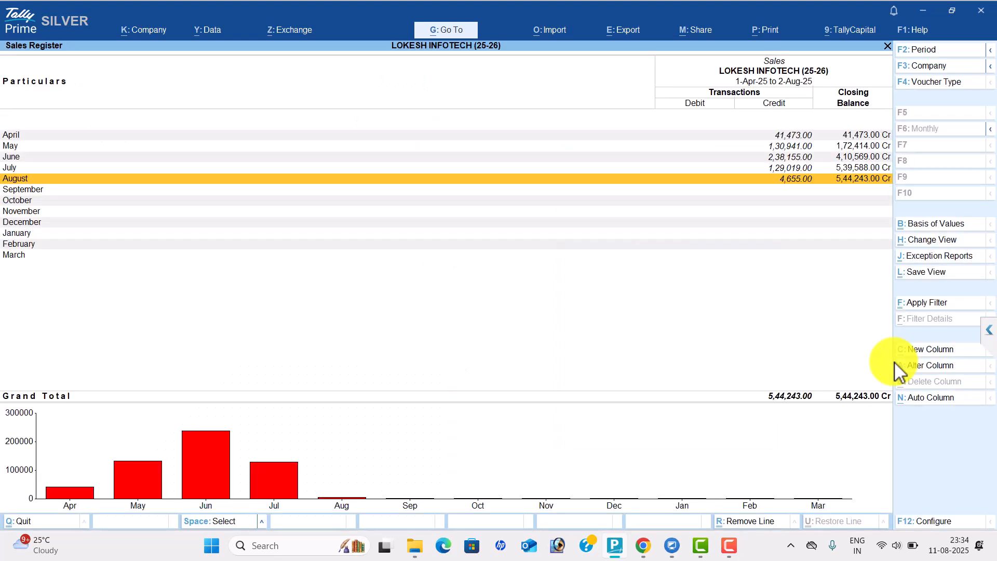
pyautogui.press('Up')
pyautogui.press('Return')
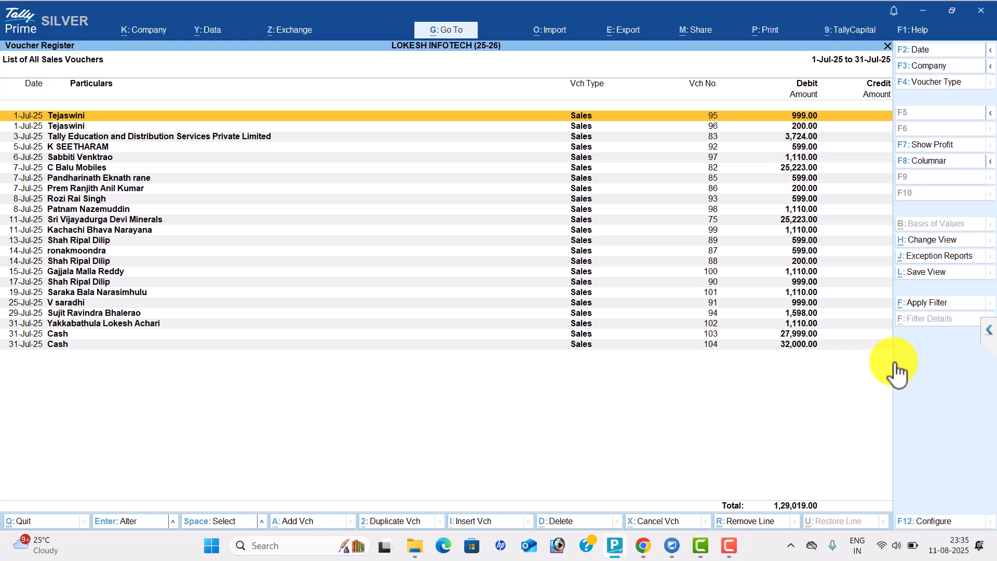
pyautogui.press('Down')
pyautogui.press('Down')
pyautogui.press('Down')
pyautogui.press('Down')
pyautogui.press('Down')
pyautogui.press('Down')
pyautogui.press('Down')
pyautogui.press('Down')
pyautogui.press('Down')
pyautogui.press('Down')
pyautogui.press('Down')
pyautogui.press('Down')
pyautogui.press('Down')
pyautogui.press('Down')
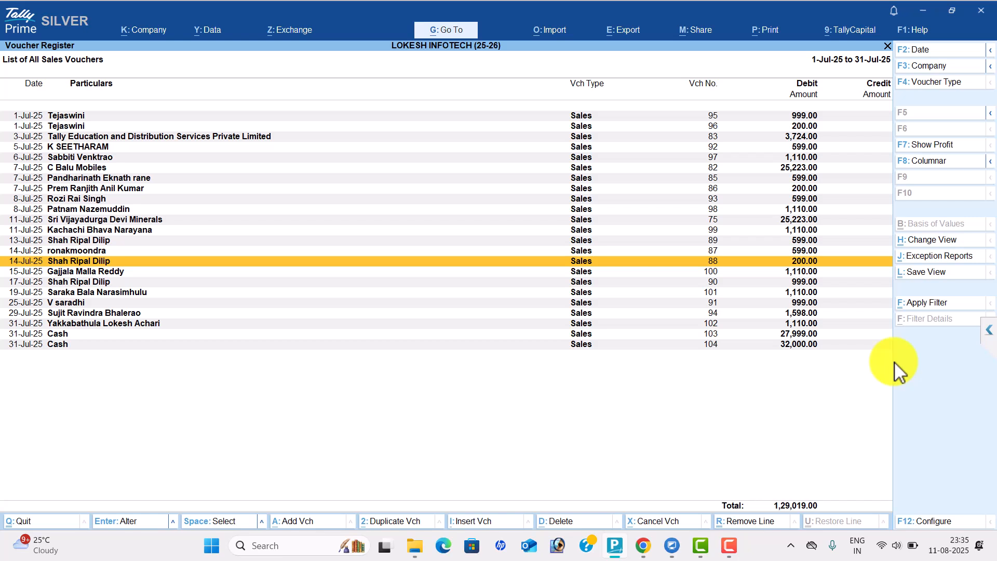
pyautogui.press('Up')
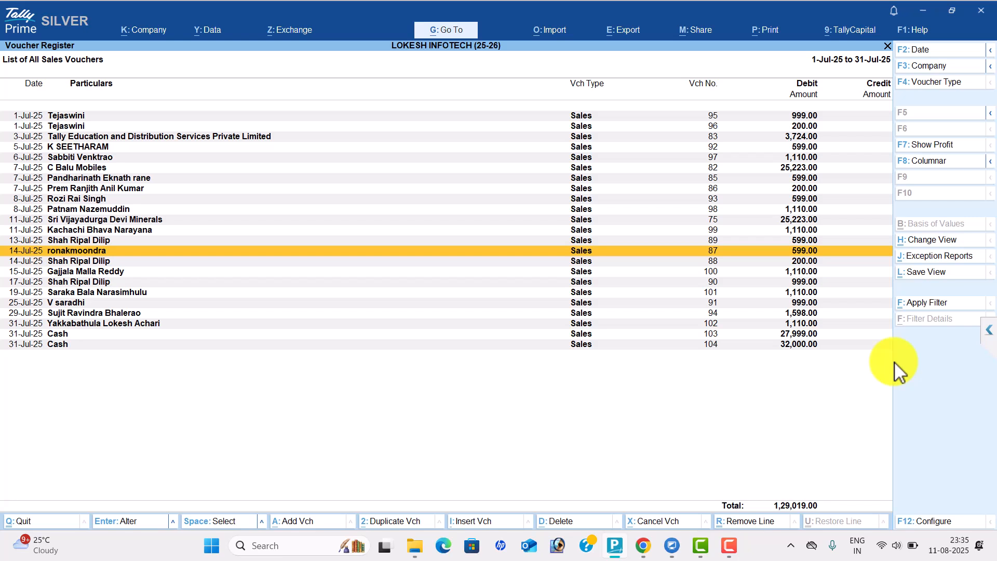
pyautogui.press('Up')
pyautogui.press('Up')
pyautogui.press('Up')
pyautogui.press('Up')
pyautogui.press('Up')
pyautogui.press('Up')
pyautogui.press('Up')
pyautogui.press('Up')
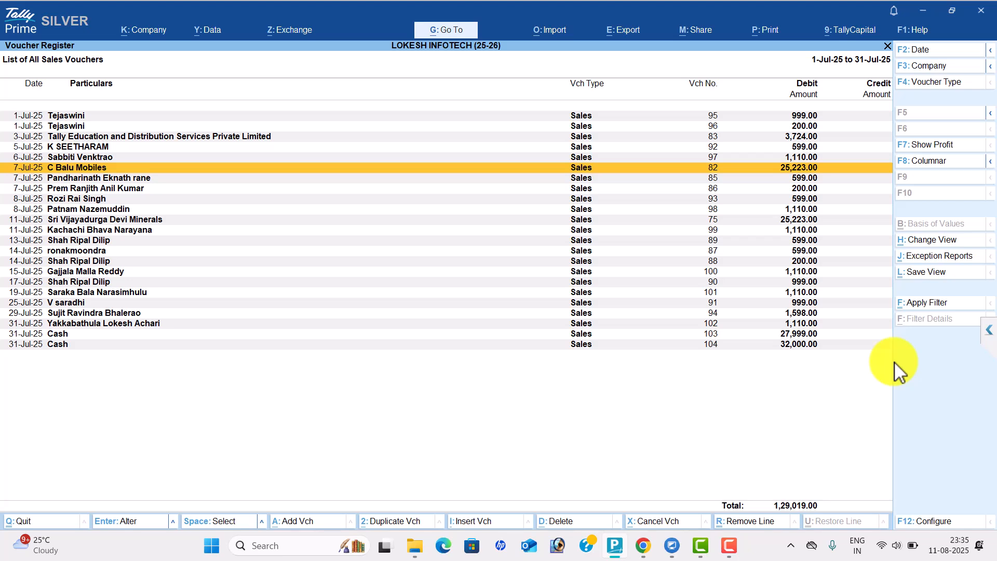
# Change the portal's starting invoice number from 95 to 82, confirming the last voucher is 104
pyautogui.hotkey('alt', 'Tab')
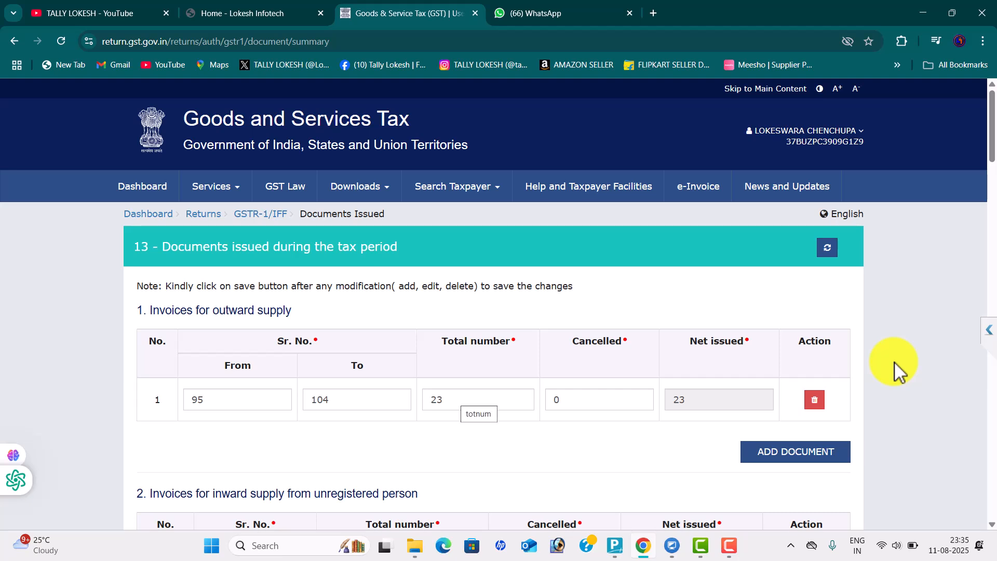
pyautogui.click(228, 399)
pyautogui.press('BackSpace')
pyautogui.press('BackSpace')
pyautogui.write('82')
pyautogui.click(898, 370)
pyautogui.hotkey('alt', 'Tab')
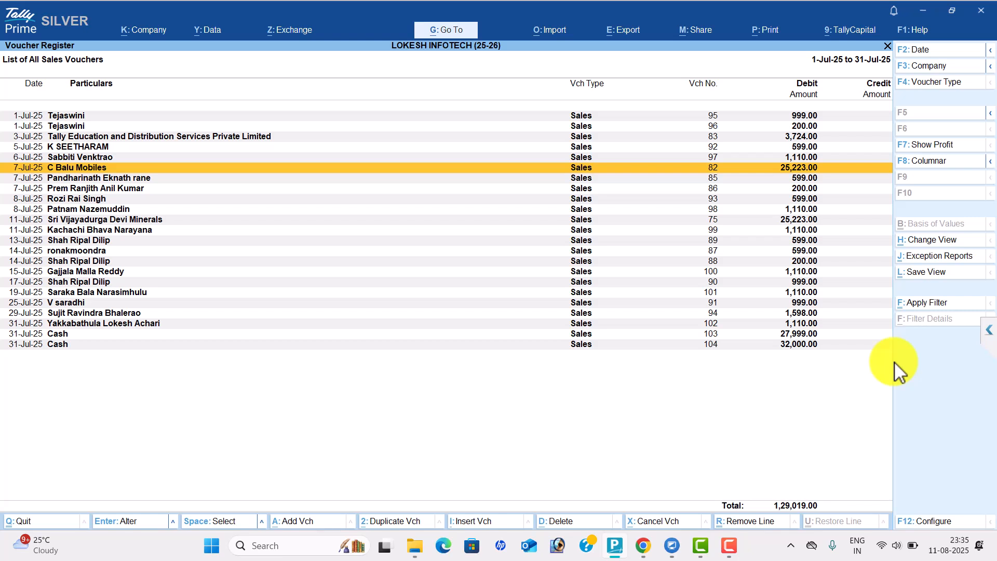
pyautogui.press('End')
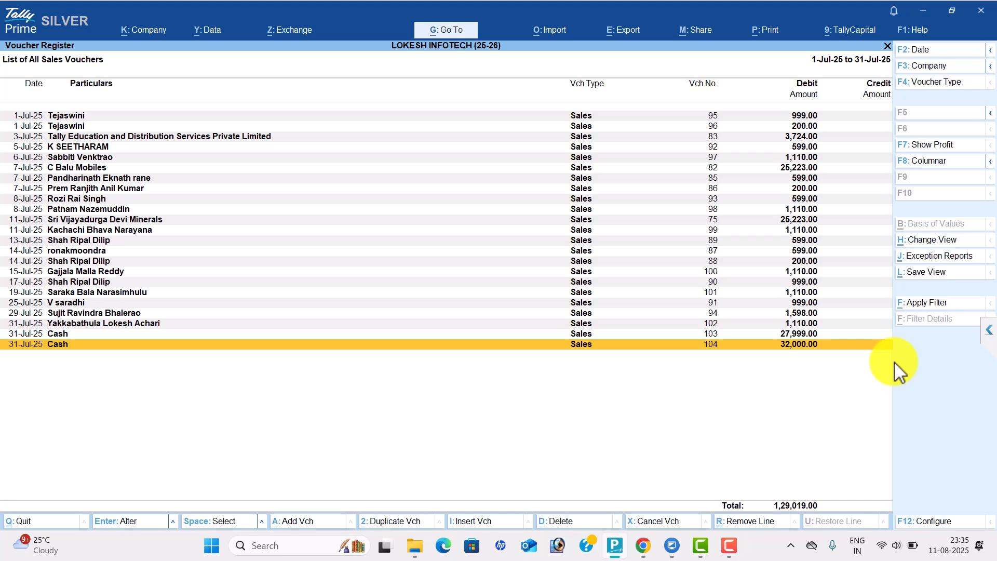
pyautogui.hotkey('alt', 'Tab')
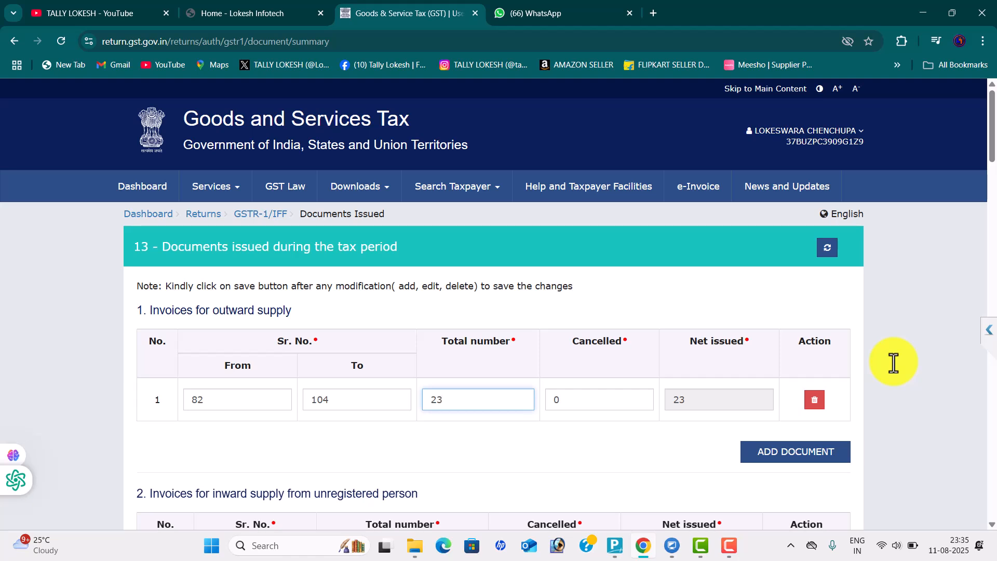
# Change the total invoice count from 23 to 25 and open the HSN-wise summary
pyautogui.press('BackSpace')
pyautogui.write('5')
pyautogui.click(894, 362)
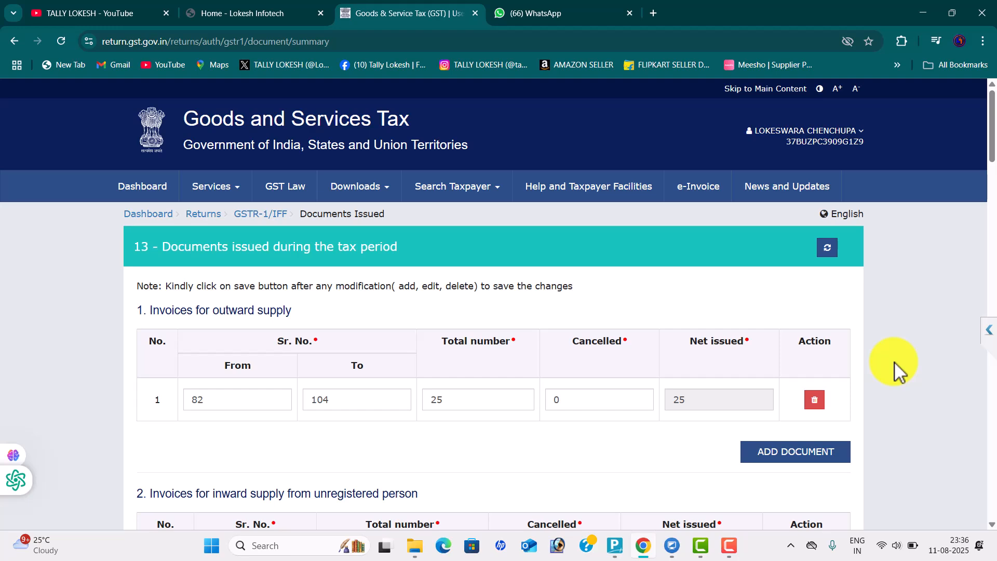
pyautogui.scroll(-20, 894, 362)
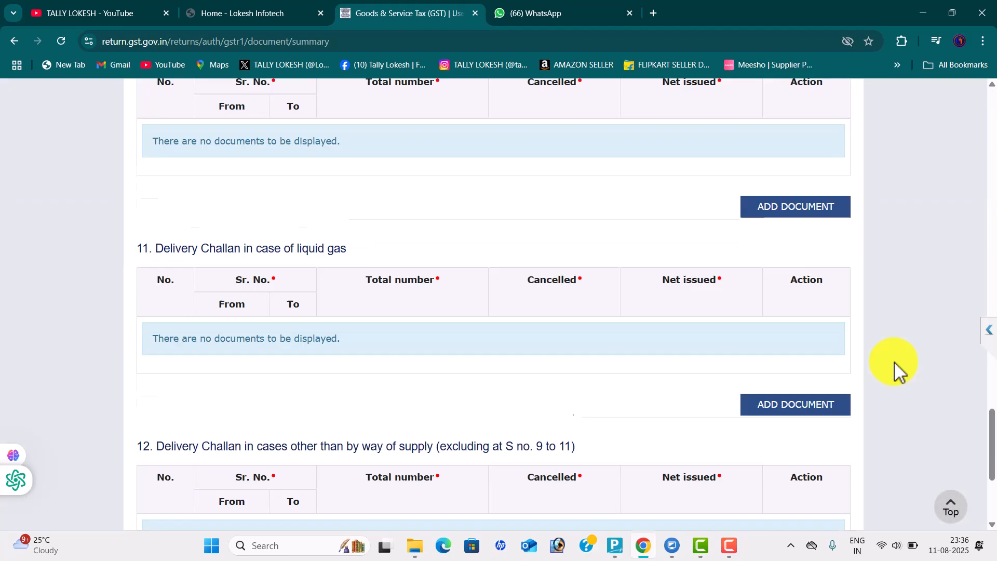
pyautogui.scroll(-5, 894, 363)
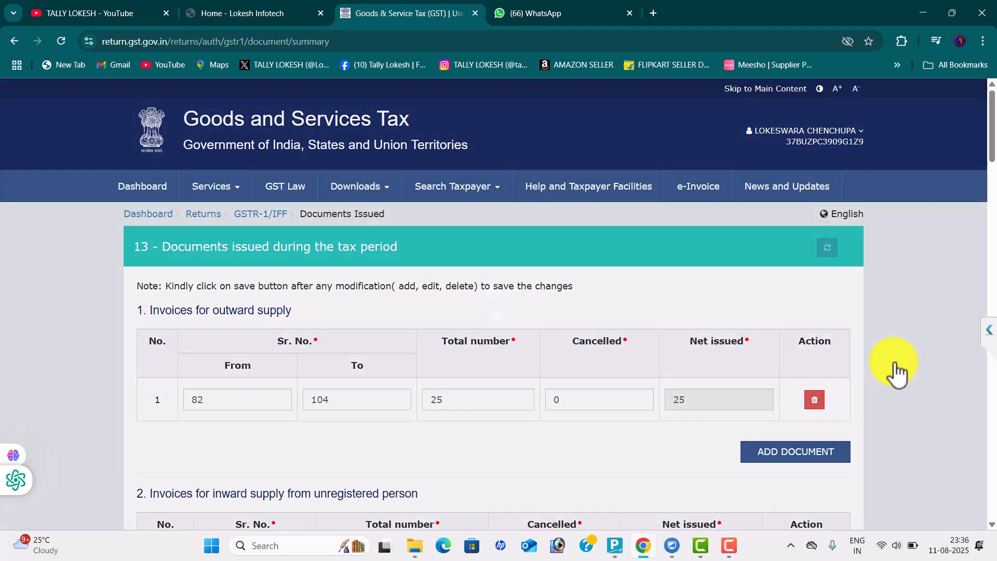
pyautogui.scroll(-15, 894, 362)
pyautogui.scroll(-20, 894, 361)
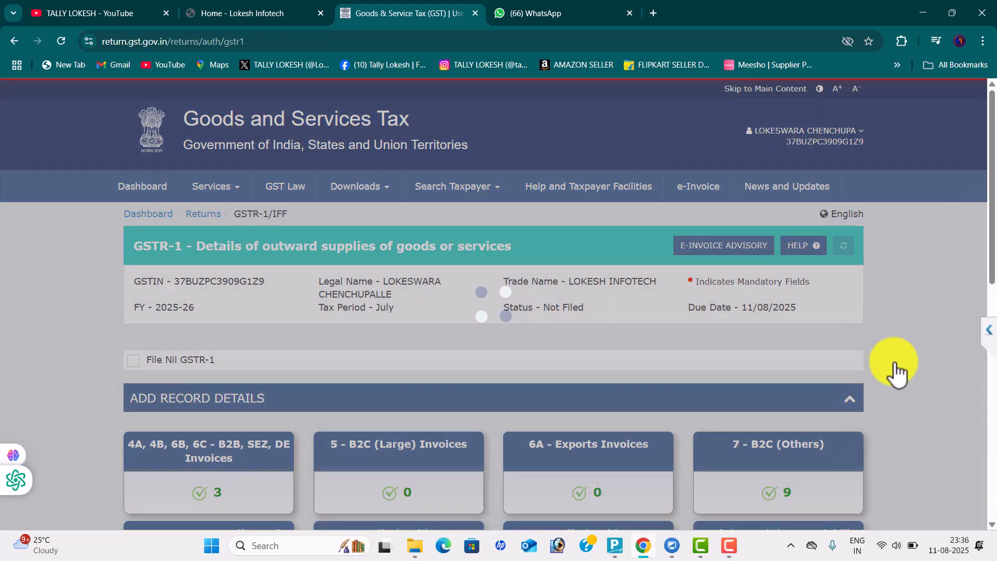
pyautogui.scroll(-5, 894, 361)
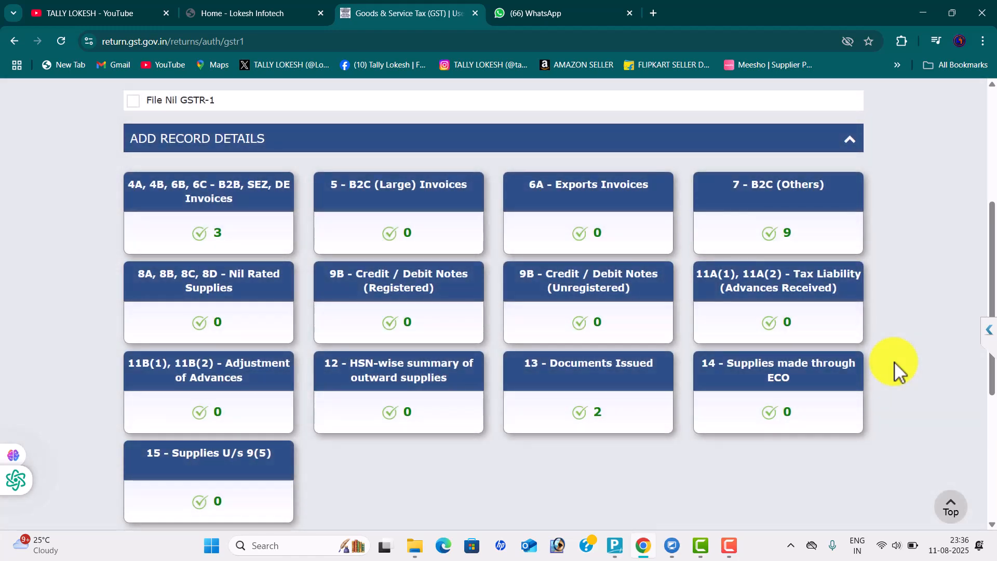
pyautogui.click(398, 370)
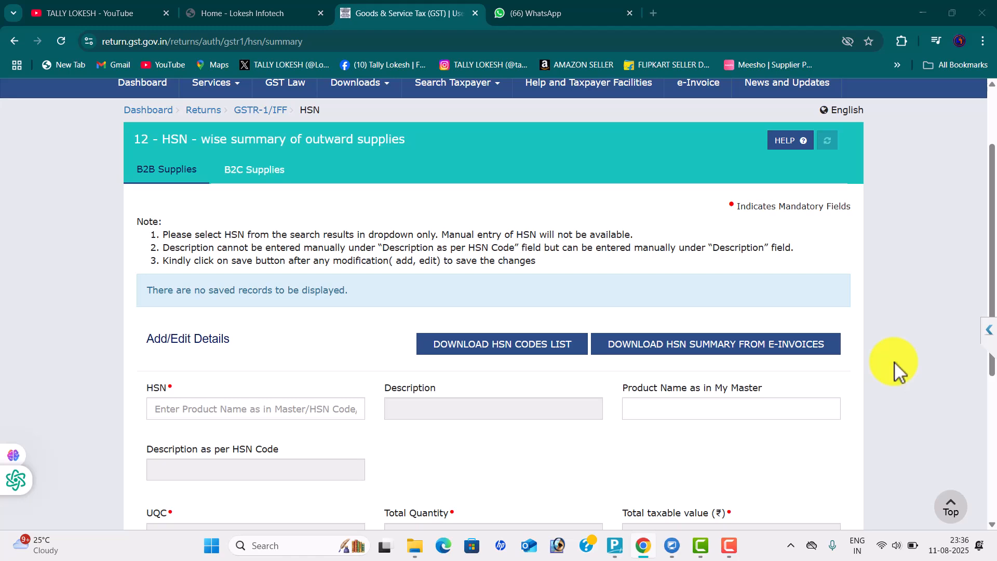
# Close July's vouchers and the Sales Register in TallyPrime, back to the main menu
pyautogui.hotkey('alt', 'Tab')
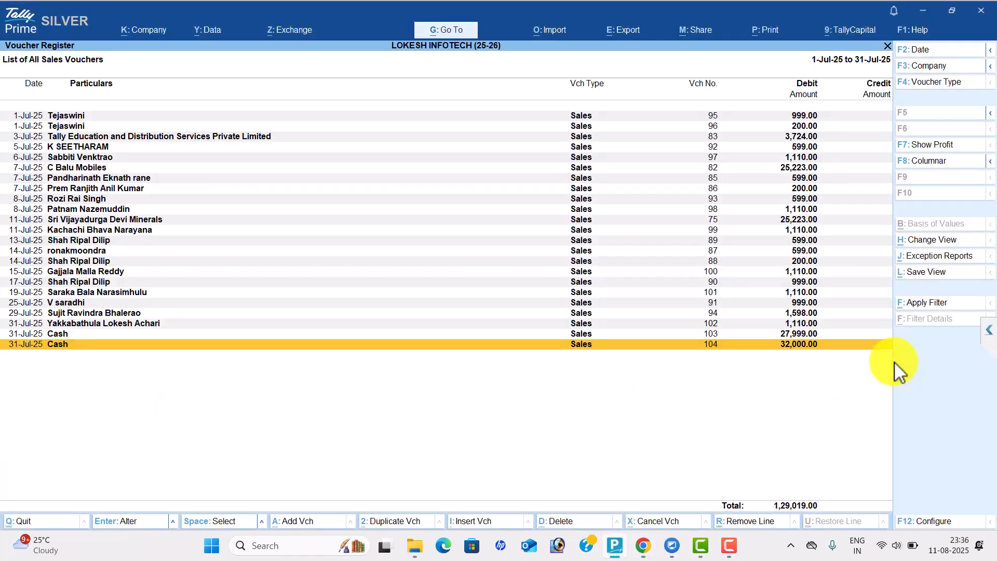
pyautogui.press('Escape')
pyautogui.press('Down')
pyautogui.press('Down')
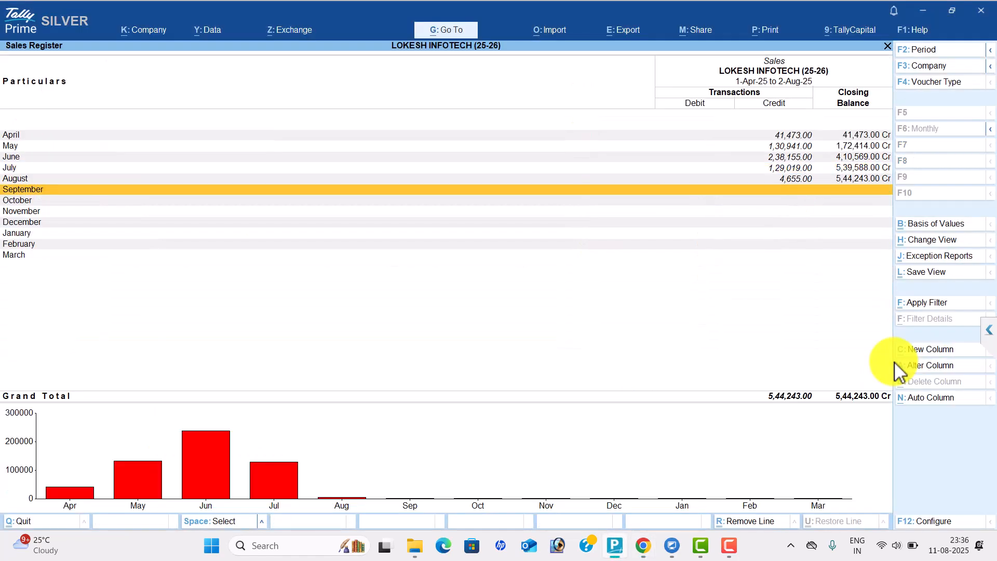
pyautogui.press('Escape')
pyautogui.press('Escape')
pyautogui.press('Escape')
pyautogui.press('Escape')
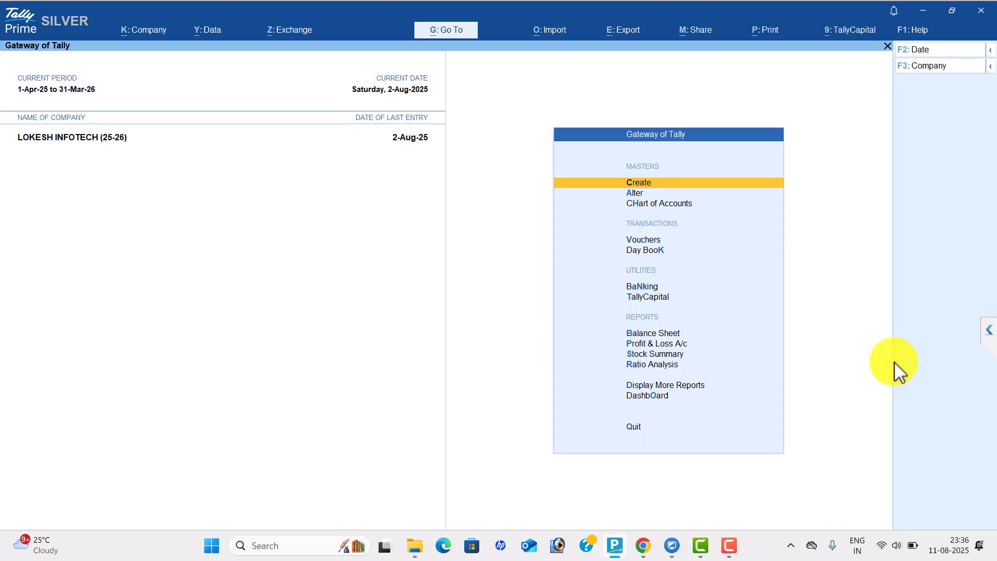
# Open the GSTR-1 report from TallyPrime's GST Reports menu
pyautogui.press('d')
pyautogui.press('g')
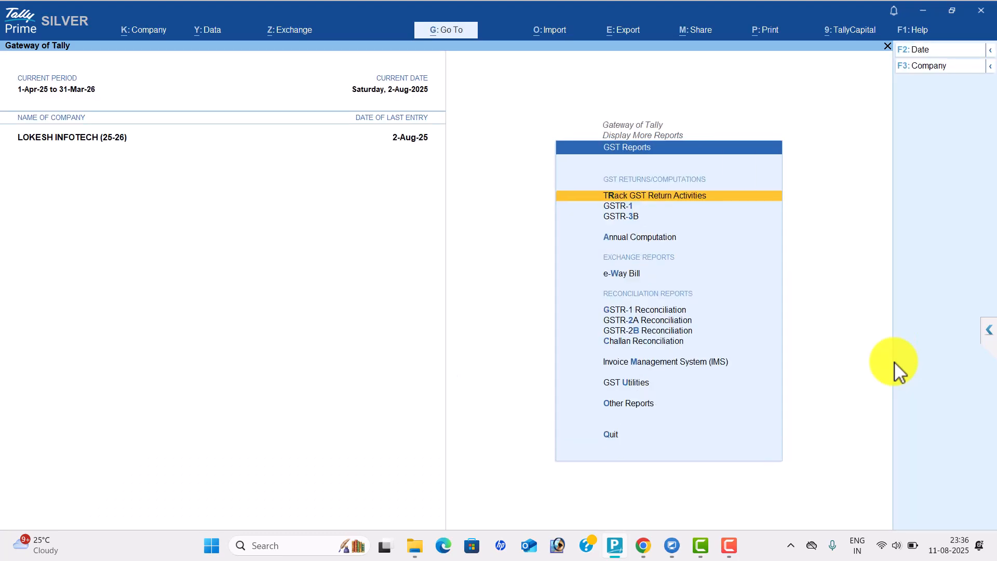
pyautogui.press('g')
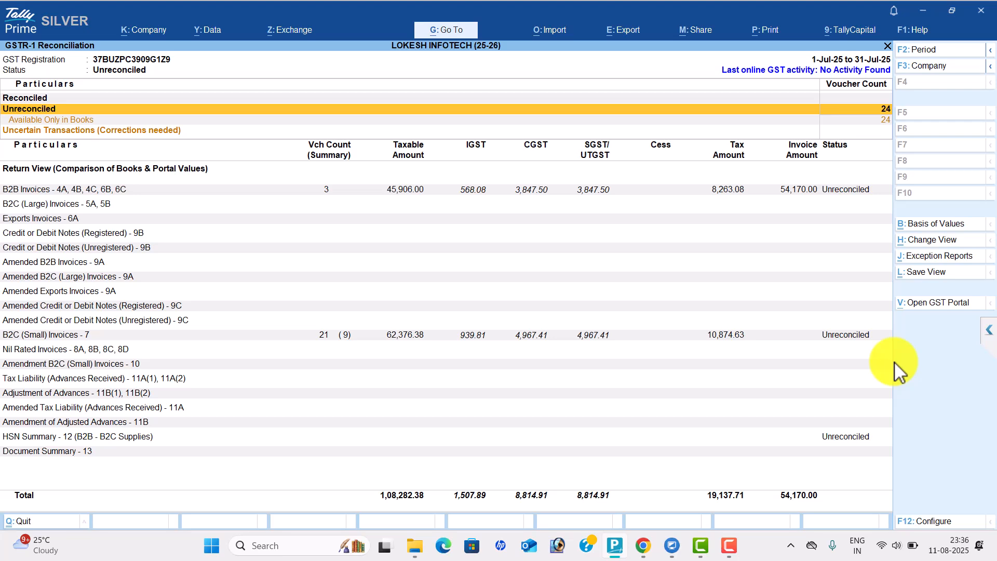
pyautogui.press('Escape')
pyautogui.press('Down')
pyautogui.press('Up')
pyautogui.press('Up')
pyautogui.press('Up')
pyautogui.press('Up')
pyautogui.press('Up')
pyautogui.press('Up')
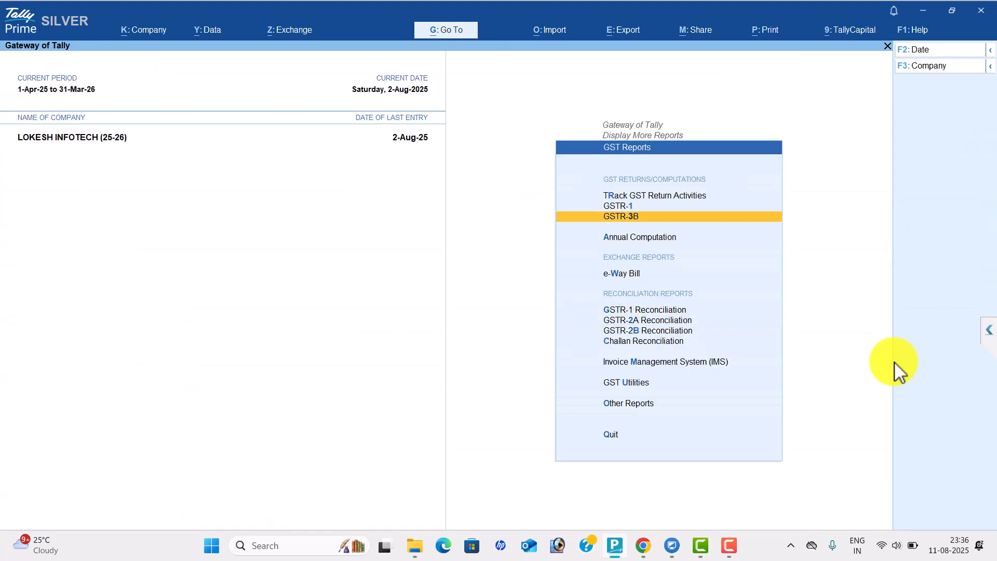
pyautogui.press('Down')
pyautogui.press('Return')
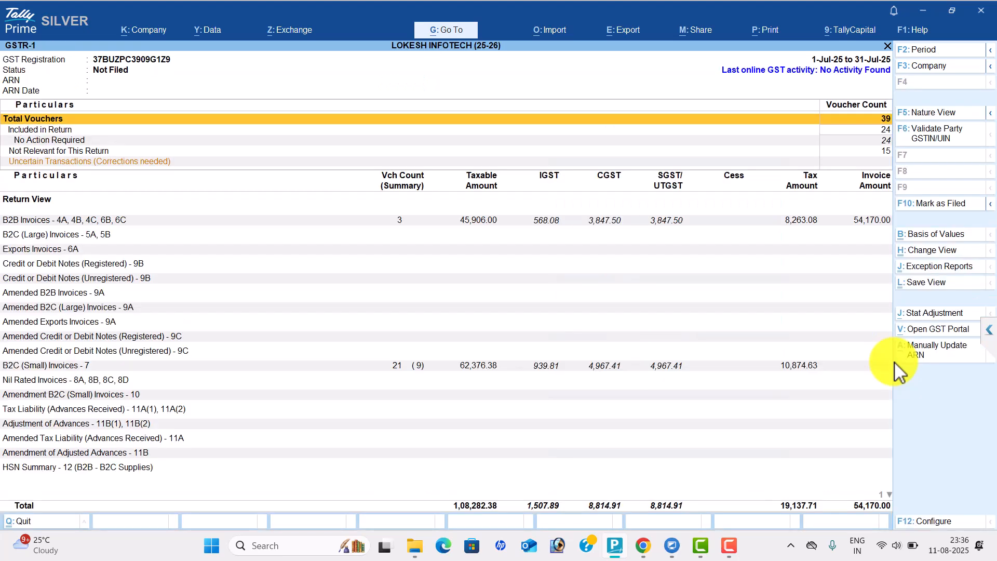
# Set the report period to July (1.7) and open the HSN Summary - 12 section
pyautogui.press('F2')
pyautogui.write('1.7')
pyautogui.press('Return')
pyautogui.press('Return')
pyautogui.press('Down')
pyautogui.press('Down')
pyautogui.press('Down')
pyautogui.press('Down')
pyautogui.press('Down')
pyautogui.press('Down')
pyautogui.press('Down')
pyautogui.press('Down')
pyautogui.press('Down')
pyautogui.press('Down')
pyautogui.press('Down')
pyautogui.press('Down')
pyautogui.press('Down')
pyautogui.press('Down')
pyautogui.press('Down')
pyautogui.press('Down')
pyautogui.press('Down')
pyautogui.press('Down')
pyautogui.press('Down')
pyautogui.press('Down')
pyautogui.press('Down')
pyautogui.press('Down')
pyautogui.press('Down')
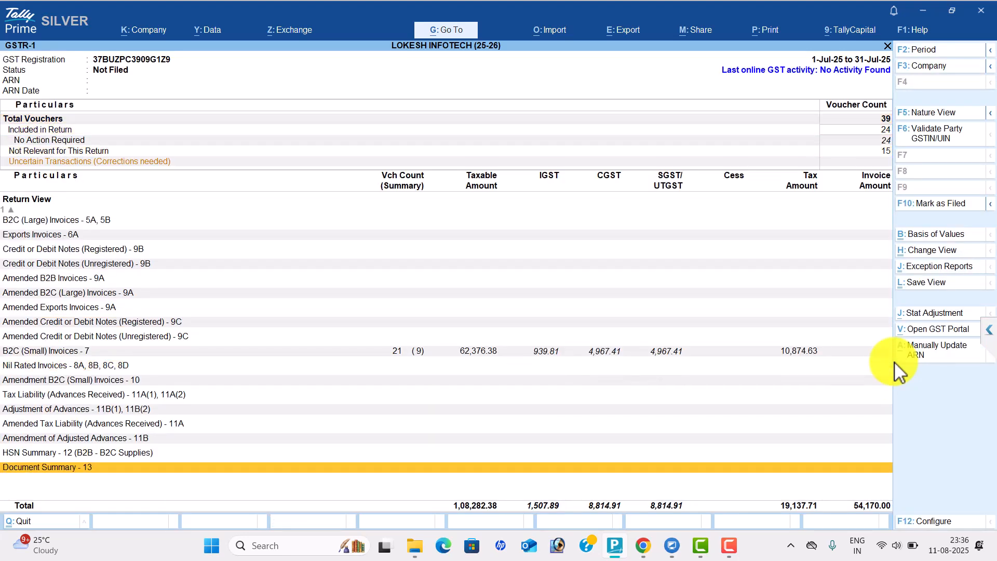
pyautogui.press('Up')
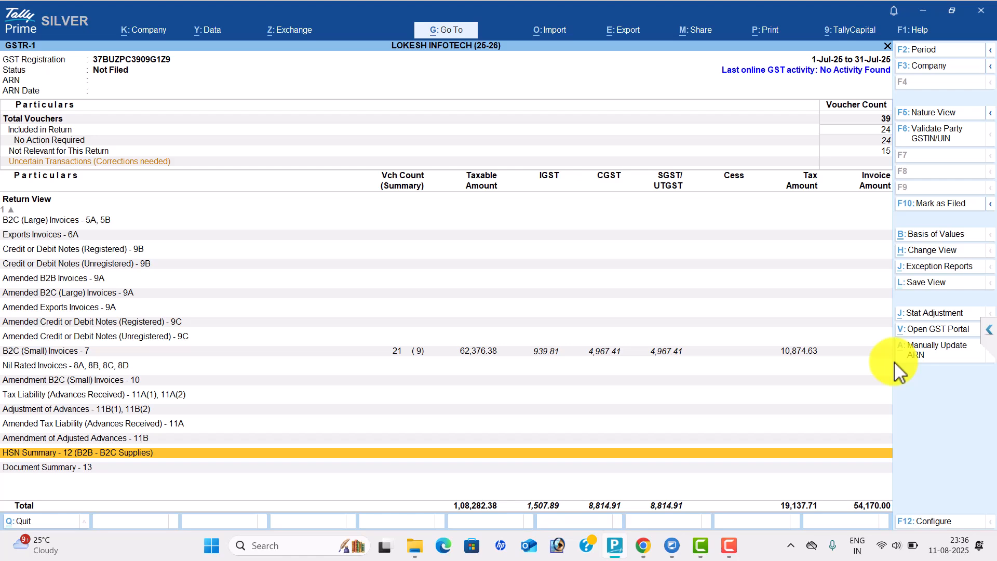
pyautogui.press('Return')
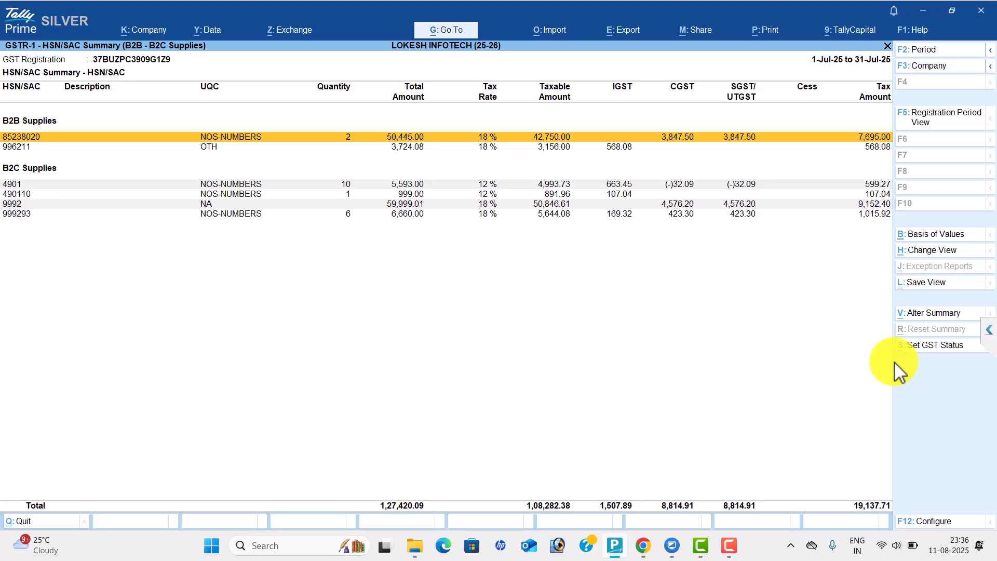
# Enter 8523 in the portal's HSN field and pick the general 8523 suggestion
pyautogui.hotkey('alt', 'Tab')
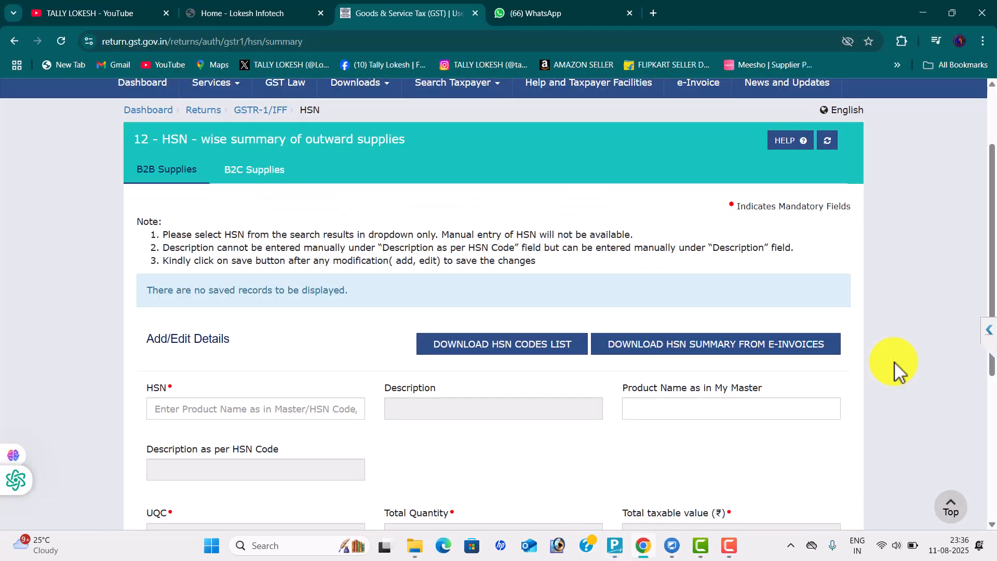
pyautogui.press('Tab')
pyautogui.press('Tab')
pyautogui.press('Tab')
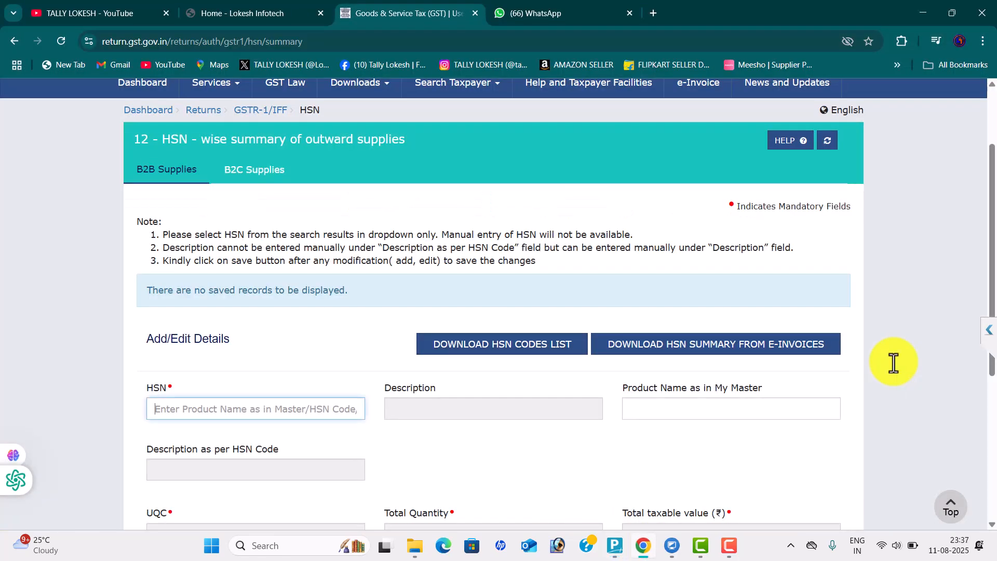
pyautogui.write('8523')
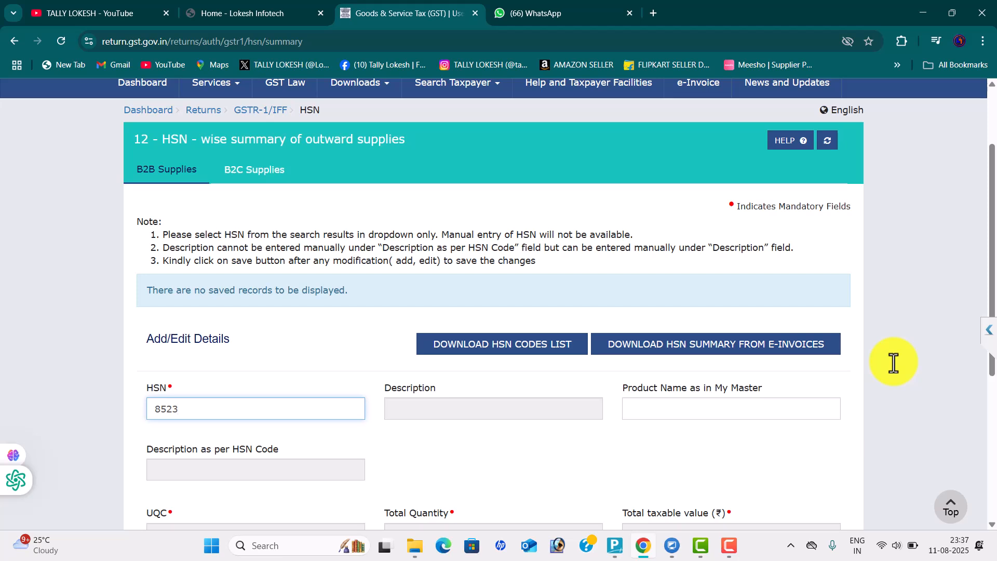
pyautogui.press('Down')
pyautogui.press('Down')
pyautogui.press('Down')
pyautogui.press('Down')
pyautogui.press('Down')
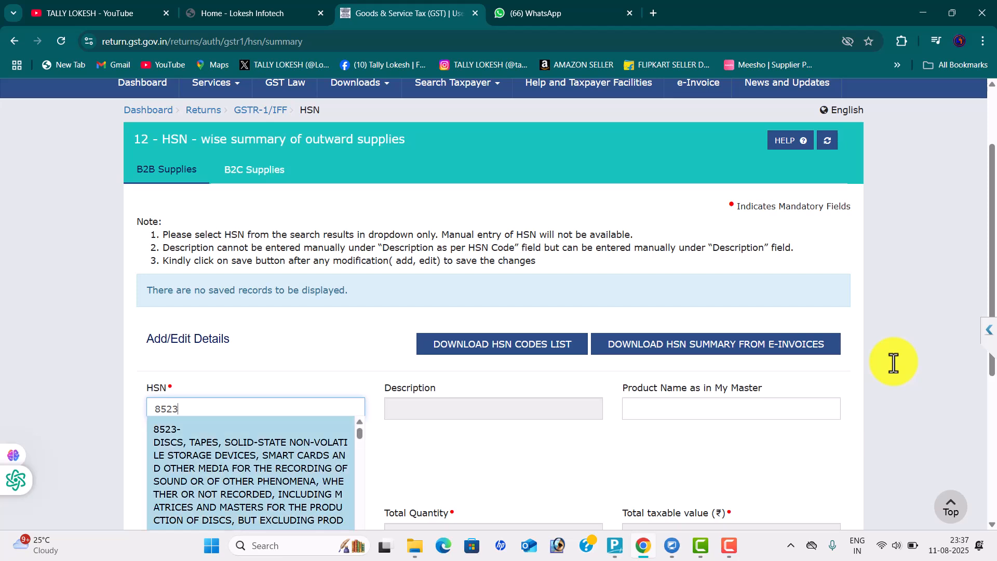
pyautogui.press('Down')
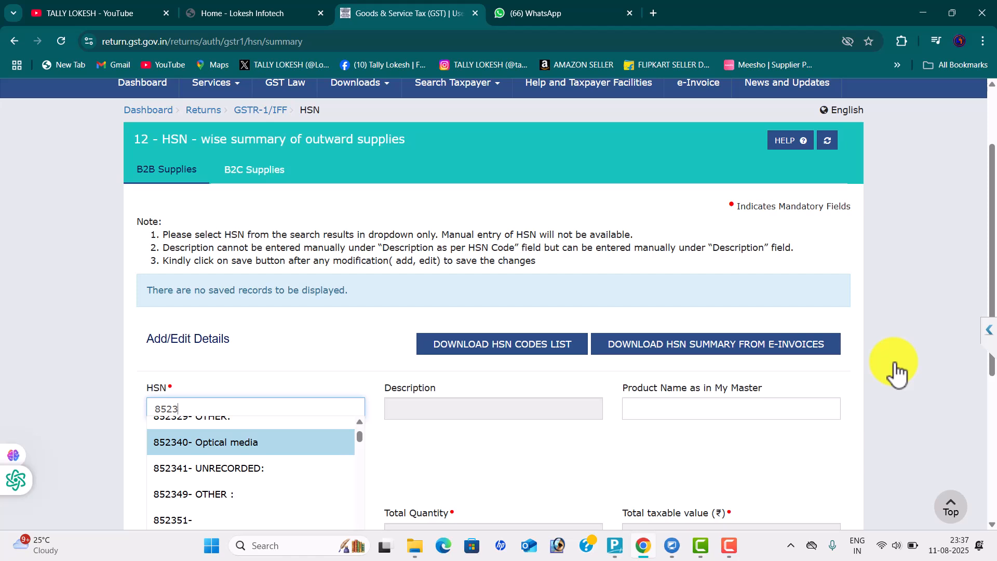
pyautogui.press('Down')
pyautogui.press('Down')
pyautogui.press('Down')
pyautogui.press('Down')
pyautogui.press('Down')
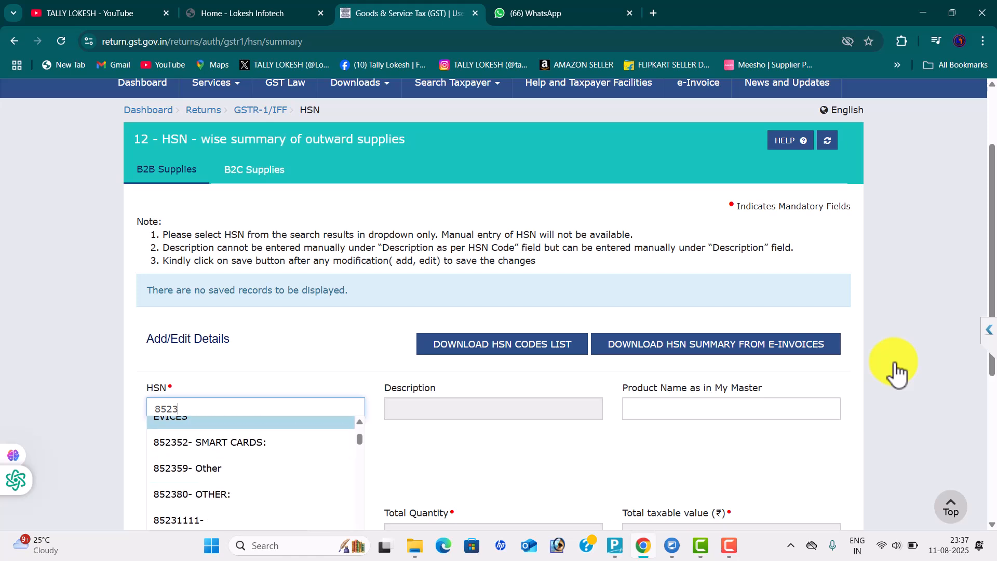
pyautogui.press('Up')
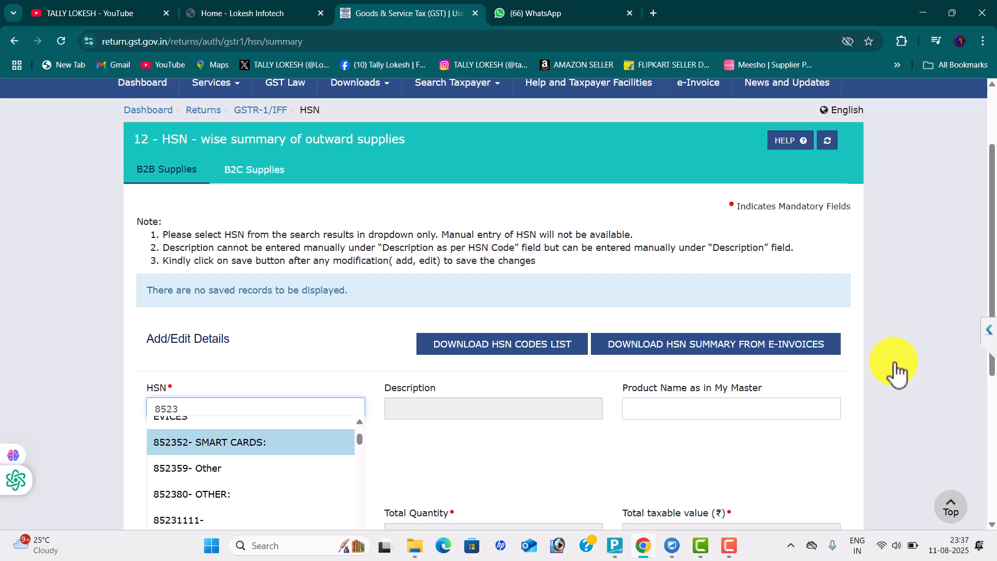
pyautogui.scroll(5, 251, 483)
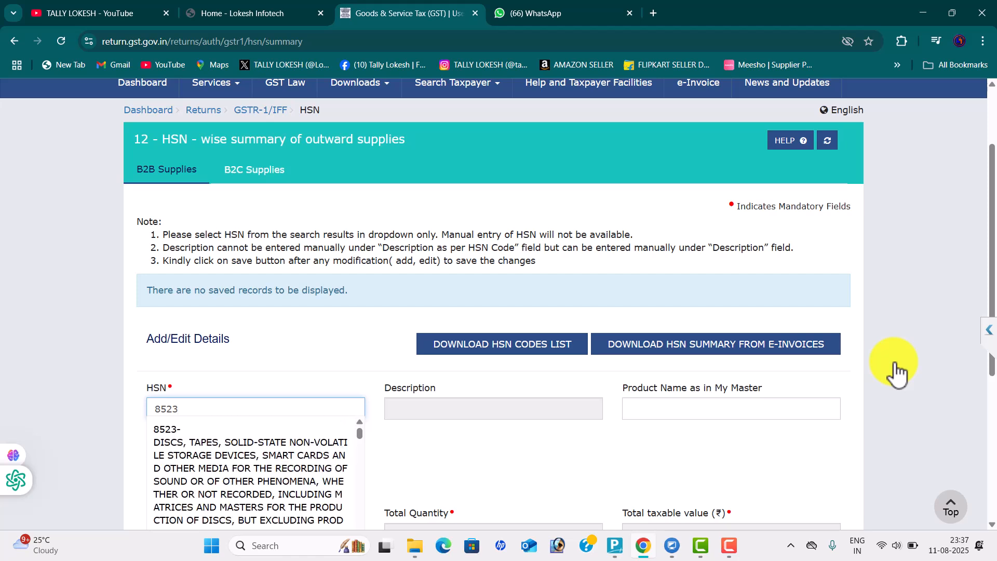
pyautogui.press('Down')
pyautogui.press('Return')
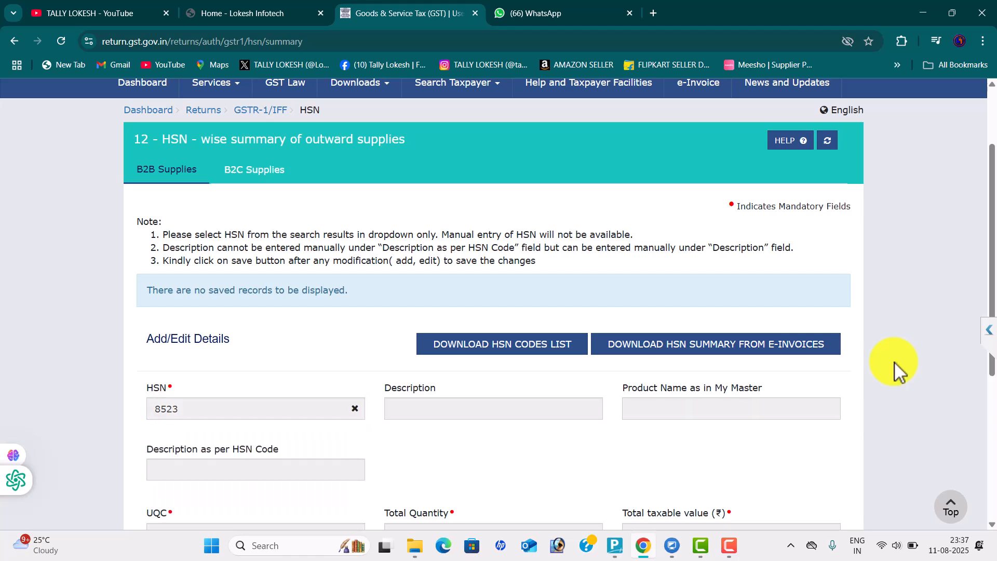
# After checking TallyPrime, replace the HSN with 85238020, INFORMATION TECHNOLOGY SOFTWARE
pyautogui.hotkey('alt', 'Tab')
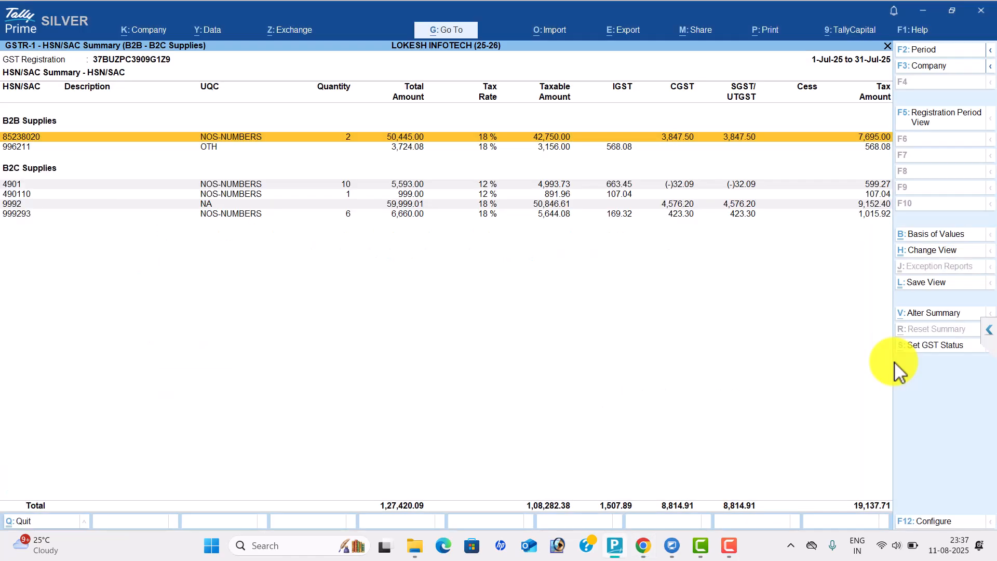
pyautogui.hotkey('alt', 'Tab')
pyautogui.scroll(-2, 898, 370)
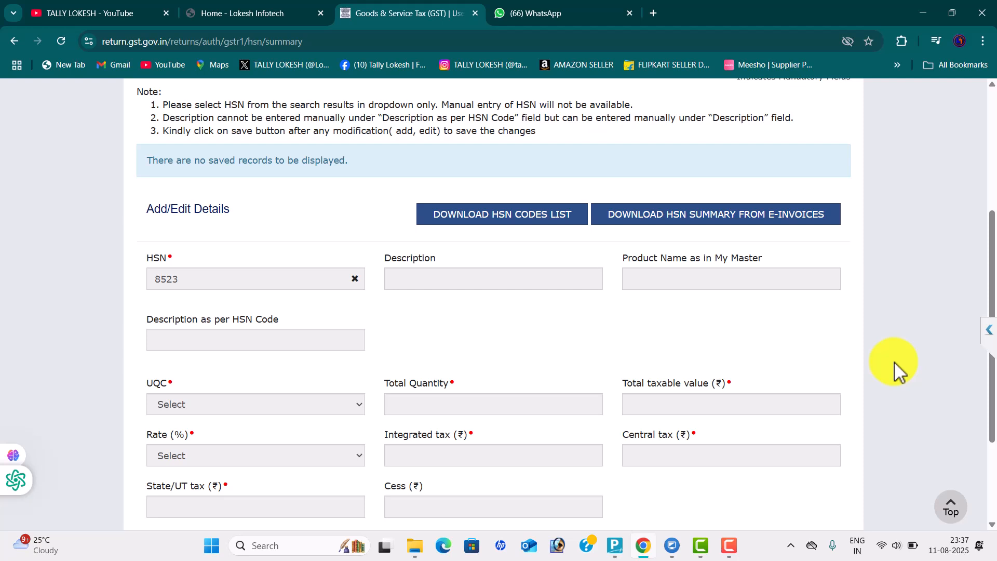
pyautogui.click(355, 279)
pyautogui.click(291, 279)
pyautogui.write('85238020')
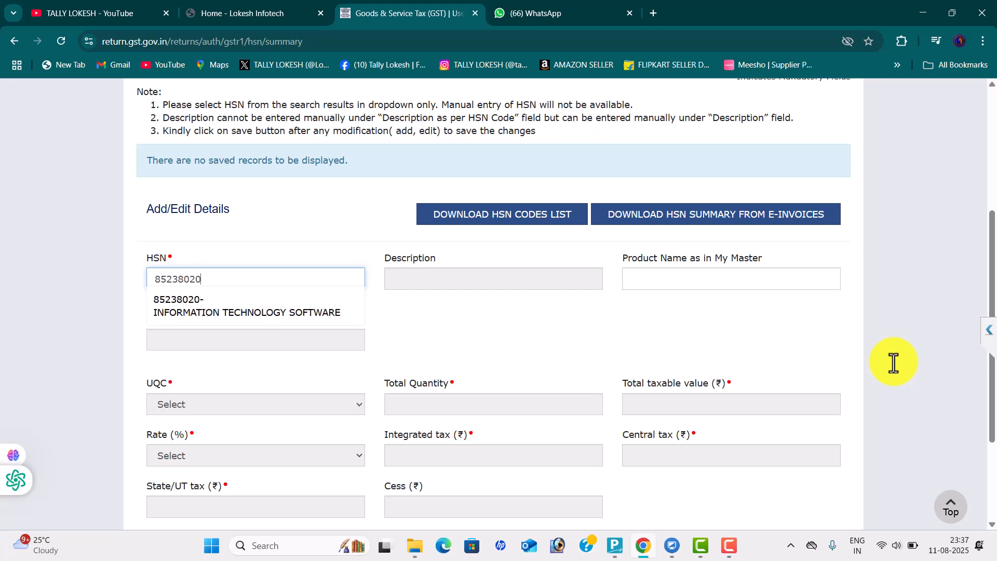
pyautogui.press('Down')
pyautogui.press('Return')
pyautogui.scroll(-1, 897, 373)
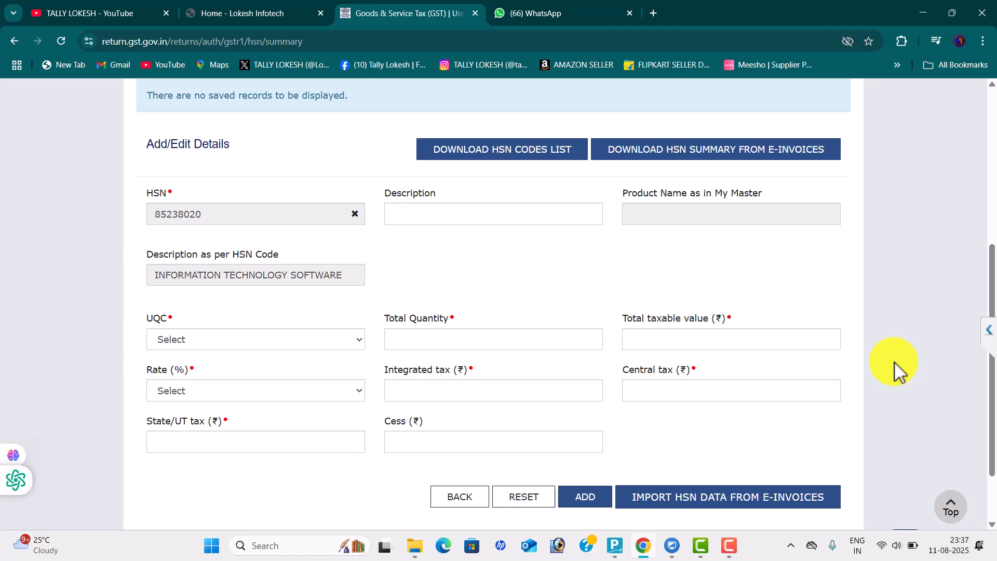
# Set the HSN line's unit quantity code to NOS-NUMBERS
pyautogui.press('Tab')
pyautogui.press('space')
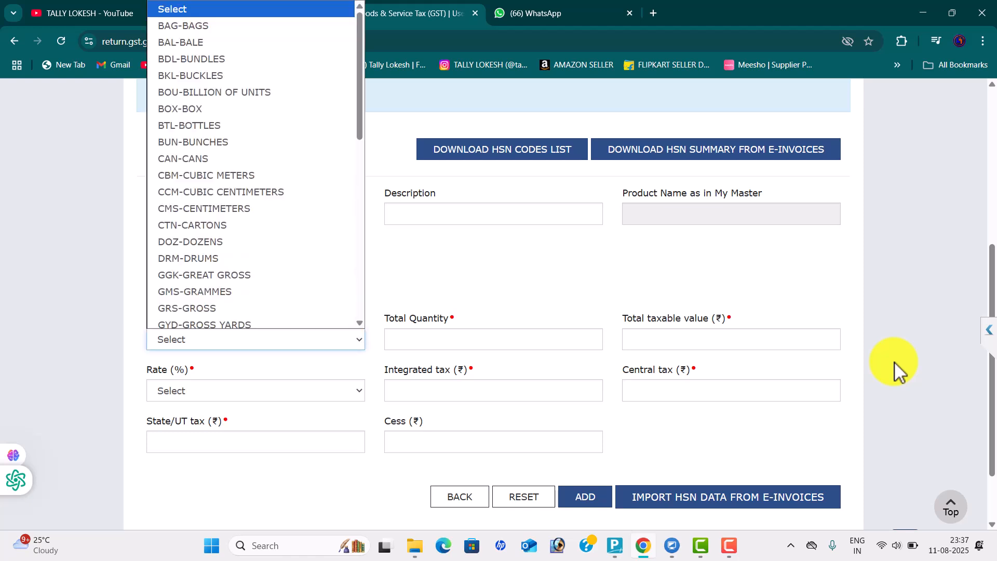
pyautogui.press('n')
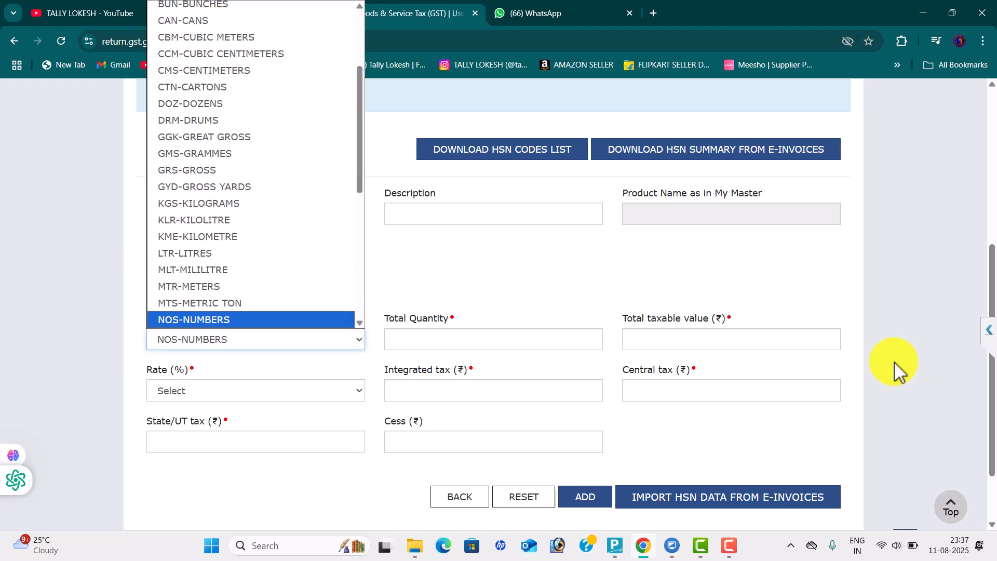
pyautogui.press('Down')
pyautogui.press('Down')
pyautogui.press('Return')
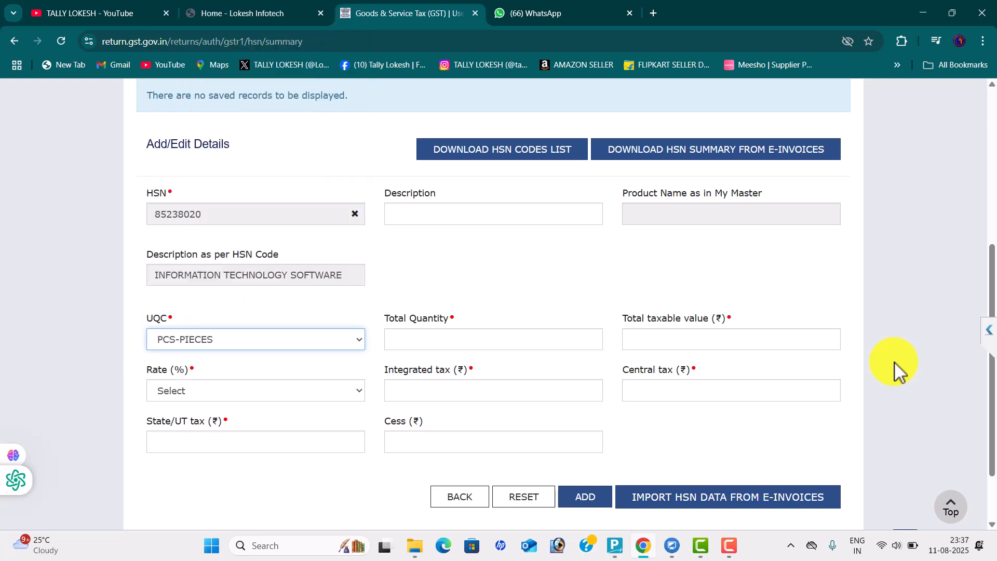
pyautogui.press('space')
pyautogui.press('Up')
pyautogui.press('Up')
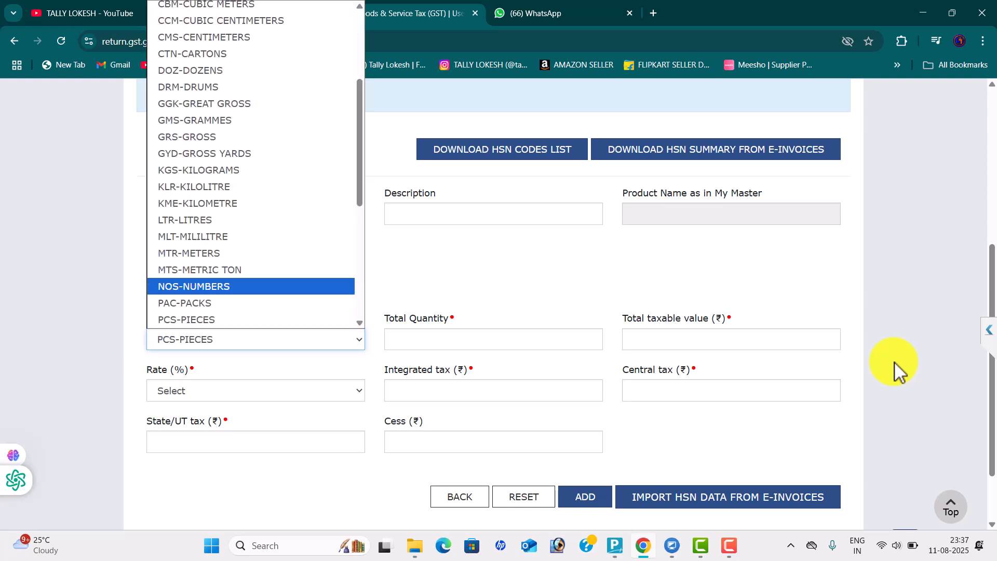
pyautogui.press('Return')
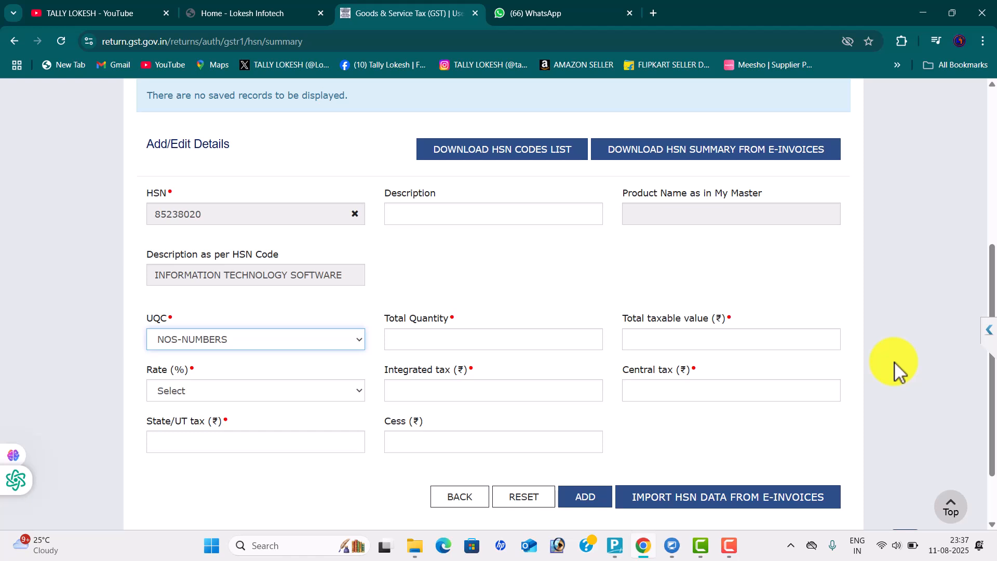
pyautogui.press('Tab')
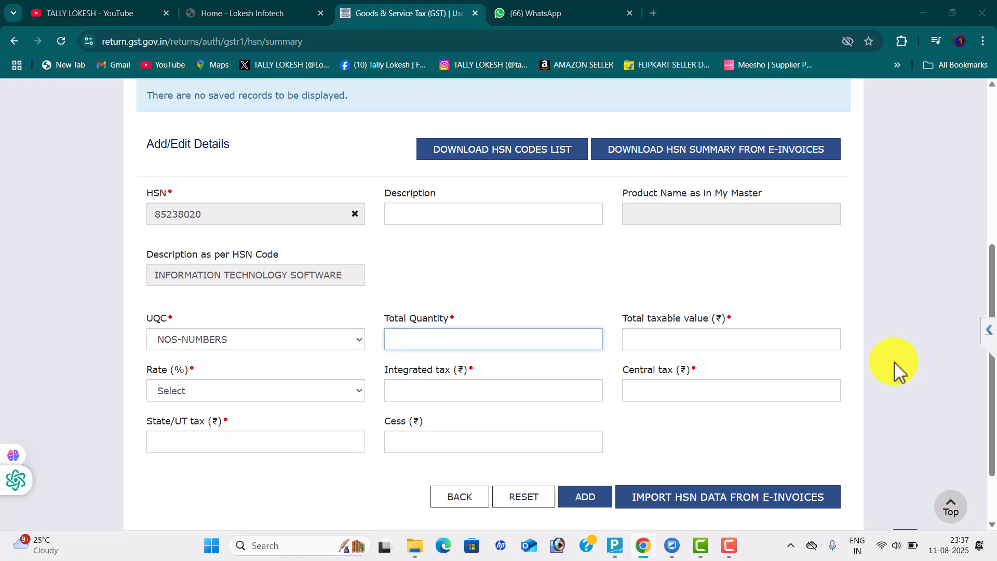
# Enter total quantity 2 and taxable value 42,750, as shown in TallyPrime
pyautogui.hotkey('alt', 'Tab')
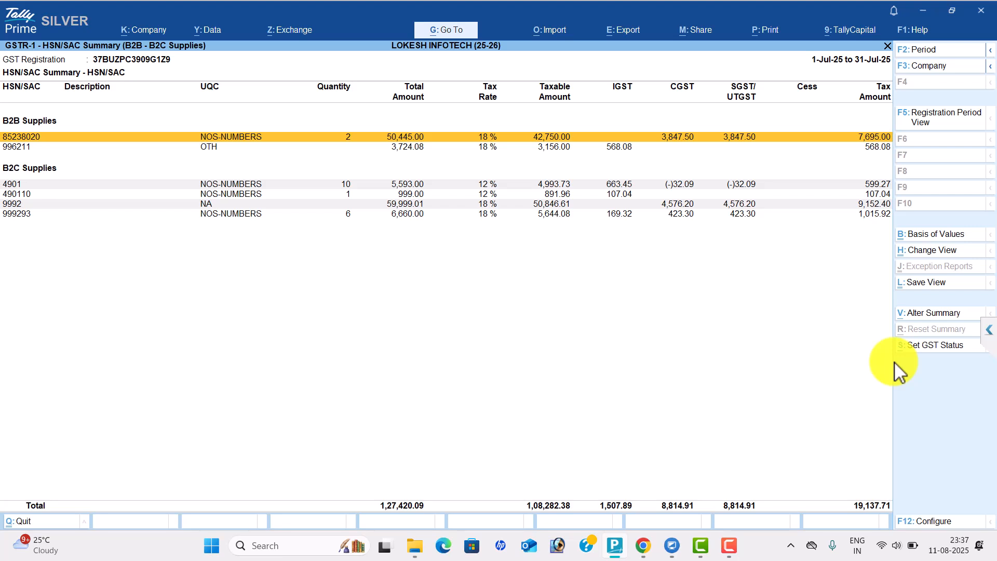
pyautogui.hotkey('alt', 'Tab')
pyautogui.write('2')
pyautogui.press('Tab')
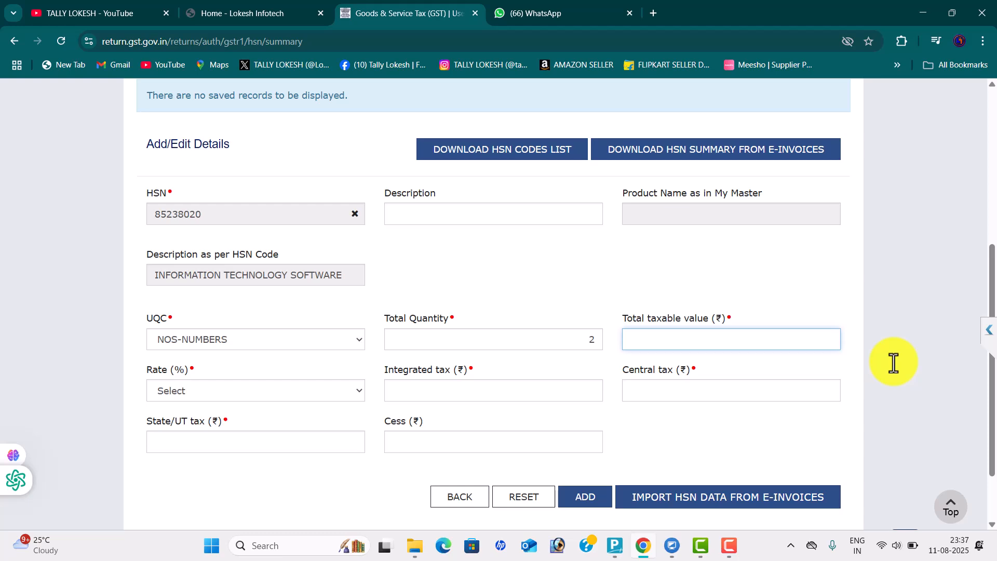
pyautogui.hotkey('alt', 'Tab')
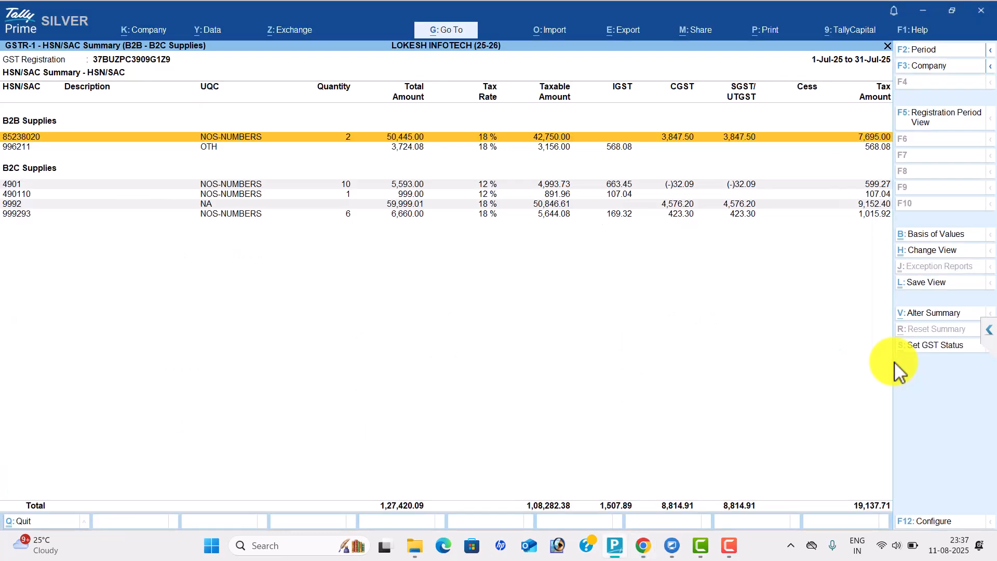
pyautogui.hotkey('alt', 'Tab')
pyautogui.write('42750')
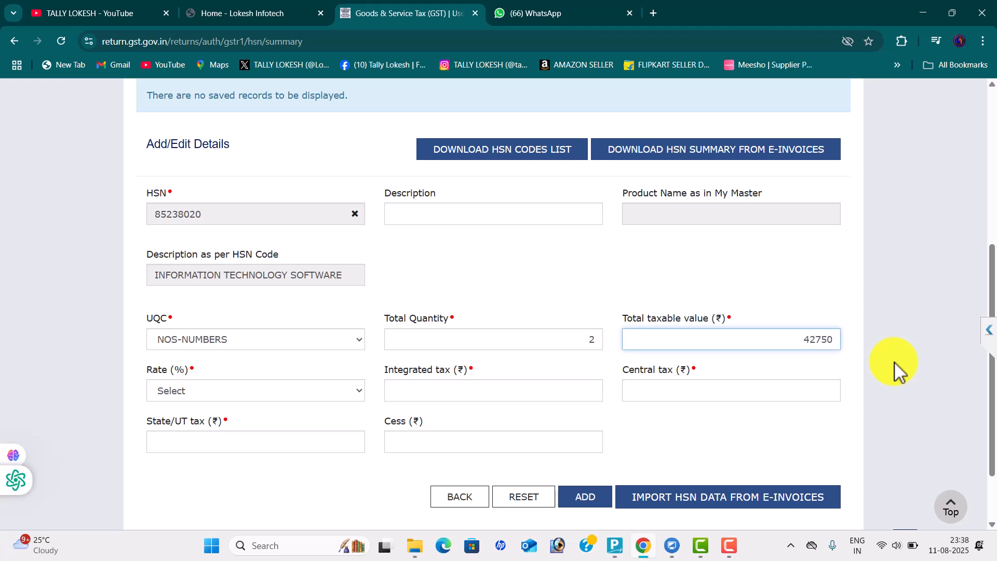
pyautogui.press('Tab')
pyautogui.hotkey('alt', 'Down')
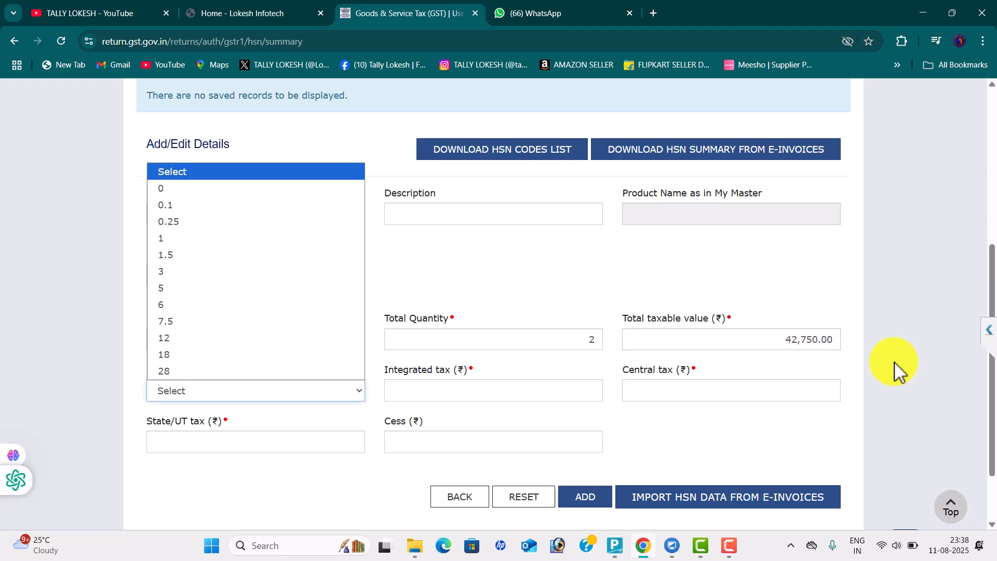
# Set the tax rate to 18% and integrated tax to 0
pyautogui.write('18')
pyautogui.press('Return')
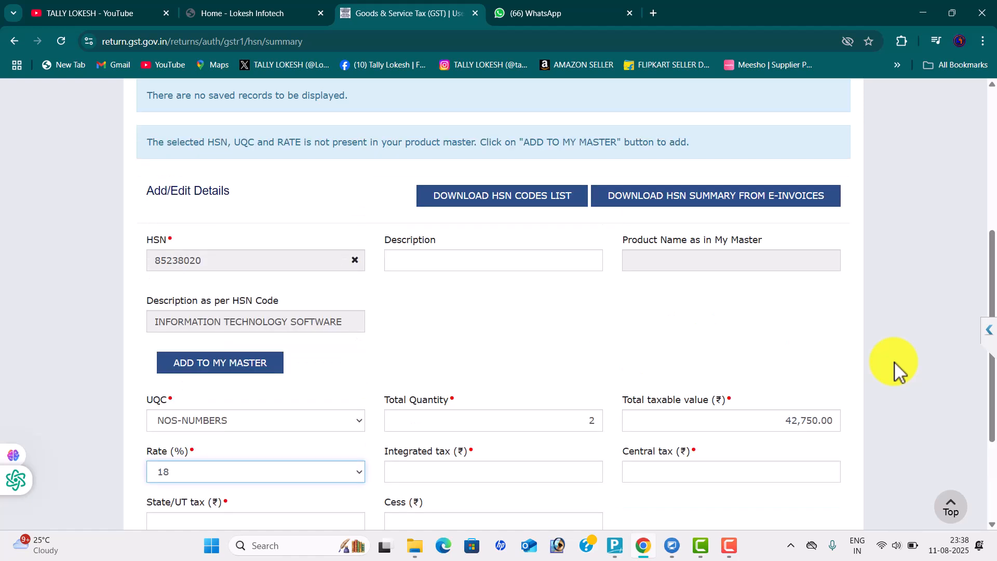
pyautogui.press('Tab')
pyautogui.write('0')
# Enter 3,847.50 each for central and State/UT tax and add the HSN line
pyautogui.press('Tab')
pyautogui.hotkey('alt', 'Tab')
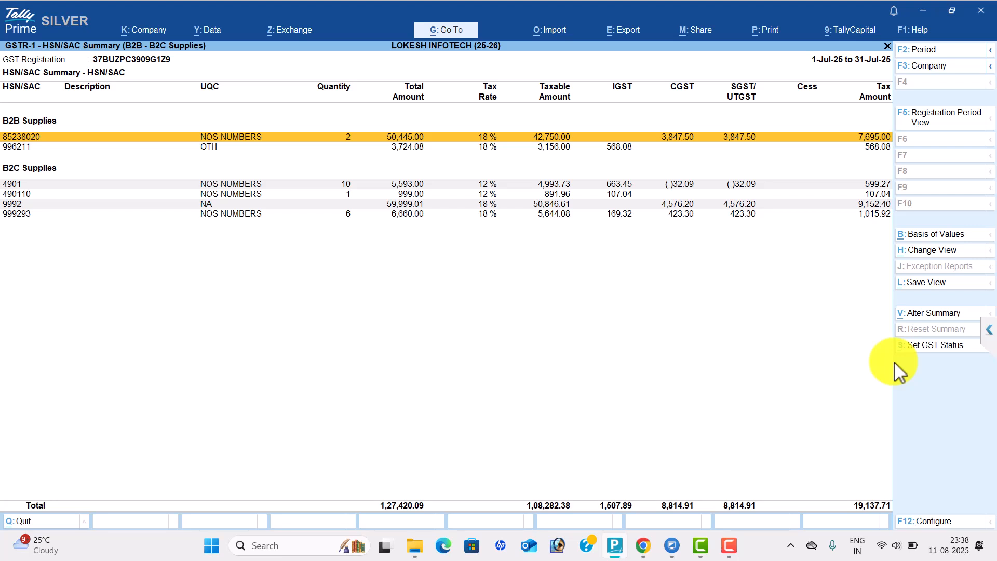
pyautogui.hotkey('alt', 'Tab')
pyautogui.write('3847.5')
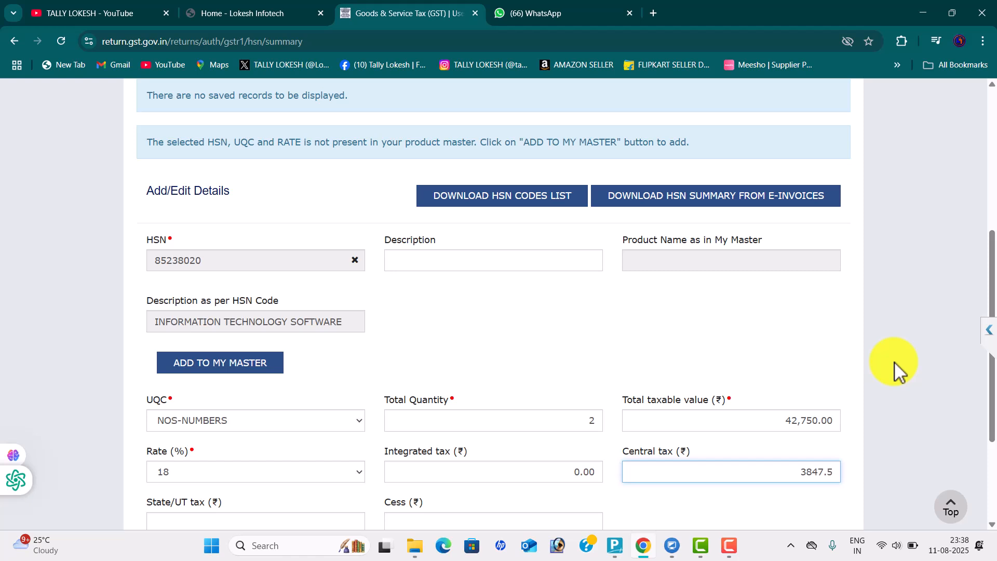
pyautogui.press('Tab')
pyautogui.write('3847.50')
pyautogui.press('Tab')
pyautogui.press('Tab')
pyautogui.press('Tab')
pyautogui.press('Tab')
pyautogui.press('Return')
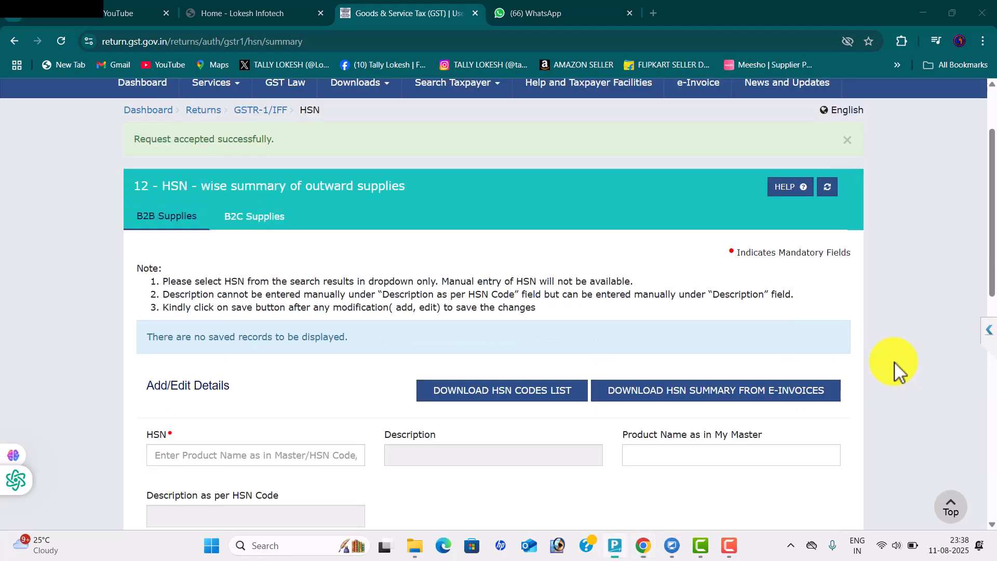
pyautogui.hotkey('alt', 'Tab')
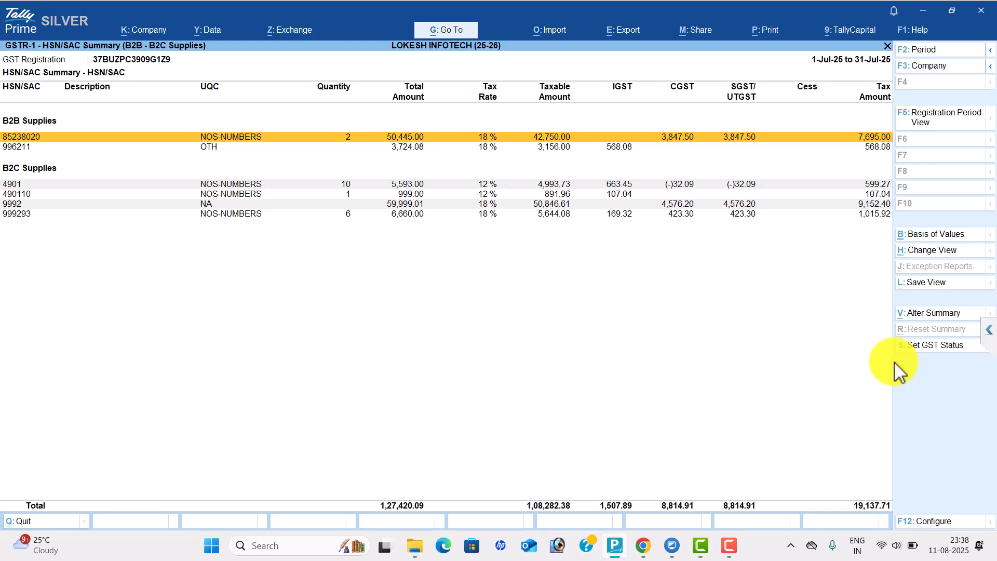
# Start the next B2B HSN line with code 996211, correcting the mistyped 996611
pyautogui.hotkey('alt', 'Tab')
pyautogui.press('Tab')
pyautogui.write('9966')
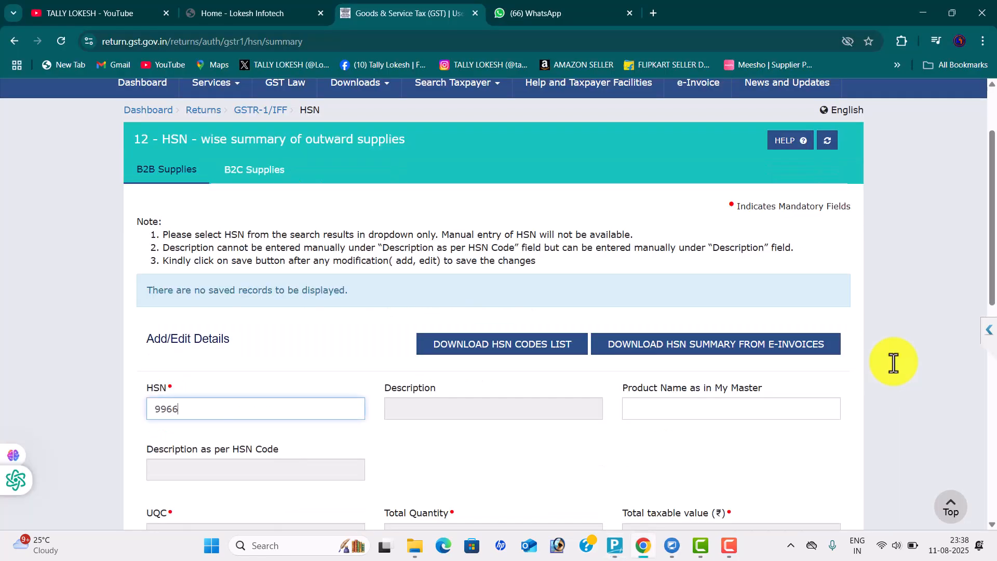
pyautogui.write('11')
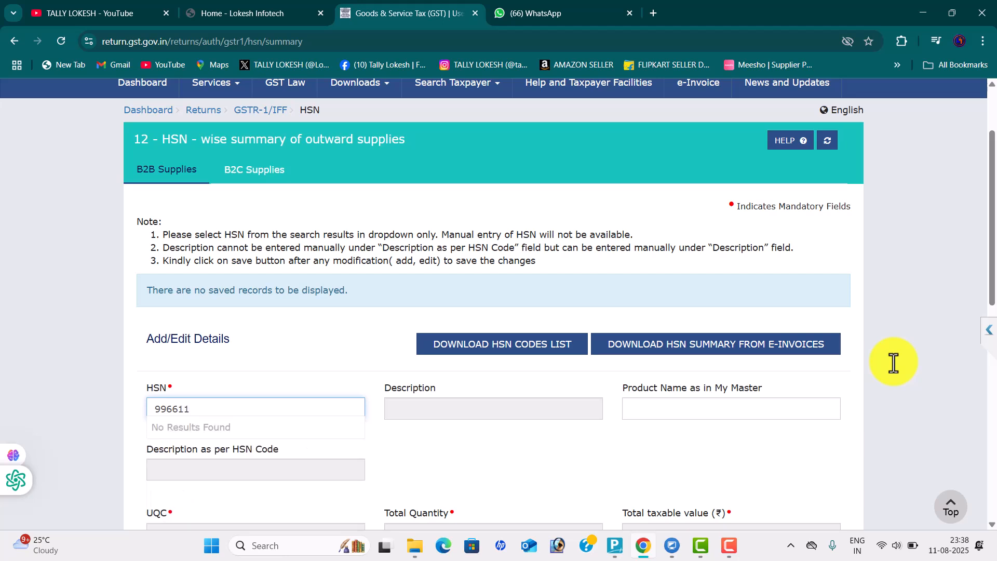
pyautogui.press('BackSpace')
pyautogui.press('BackSpace')
pyautogui.press('BackSpace')
pyautogui.write('211')
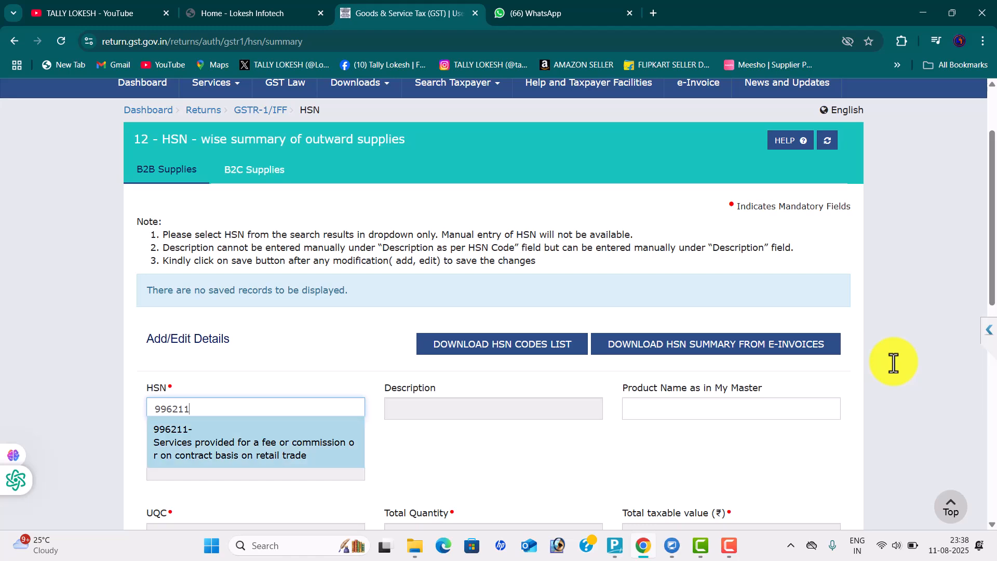
pyautogui.press('Return')
pyautogui.scroll(-2, 897, 372)
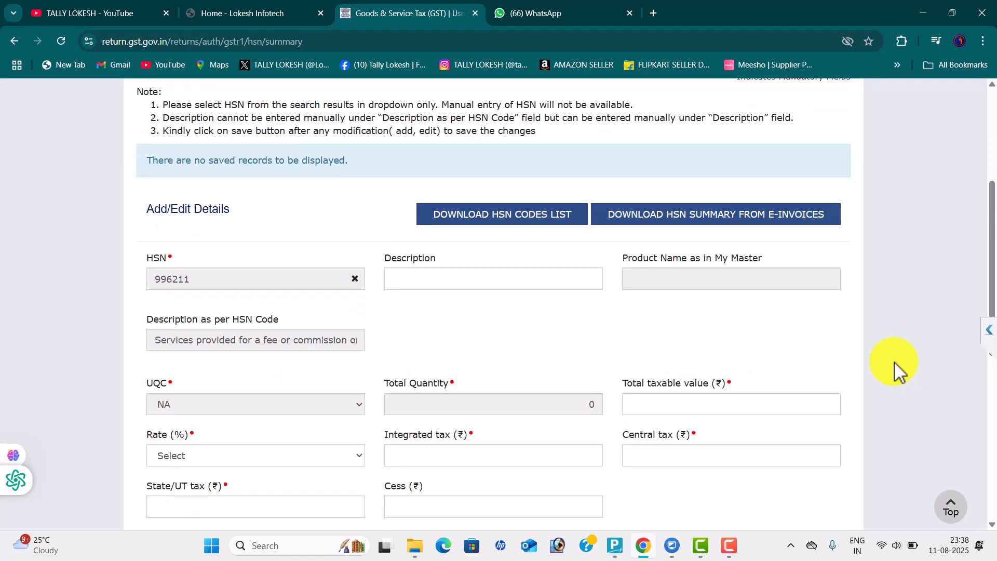
# Give HSN 996211 taxable value 3,156 and an 18% tax rate
pyautogui.press('Tab')
pyautogui.hotkey('alt', 'Tab')
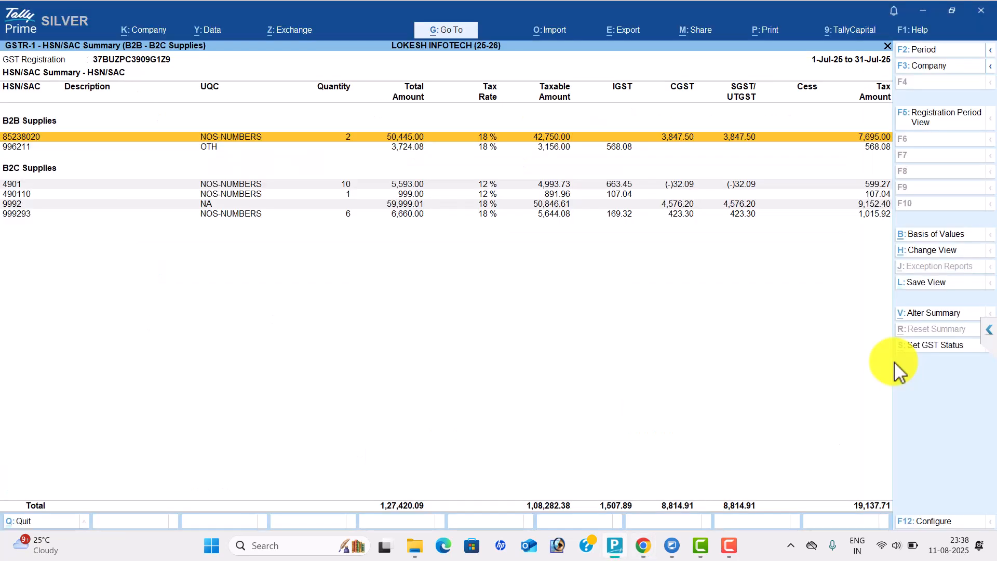
pyautogui.hotkey('alt', 'Tab')
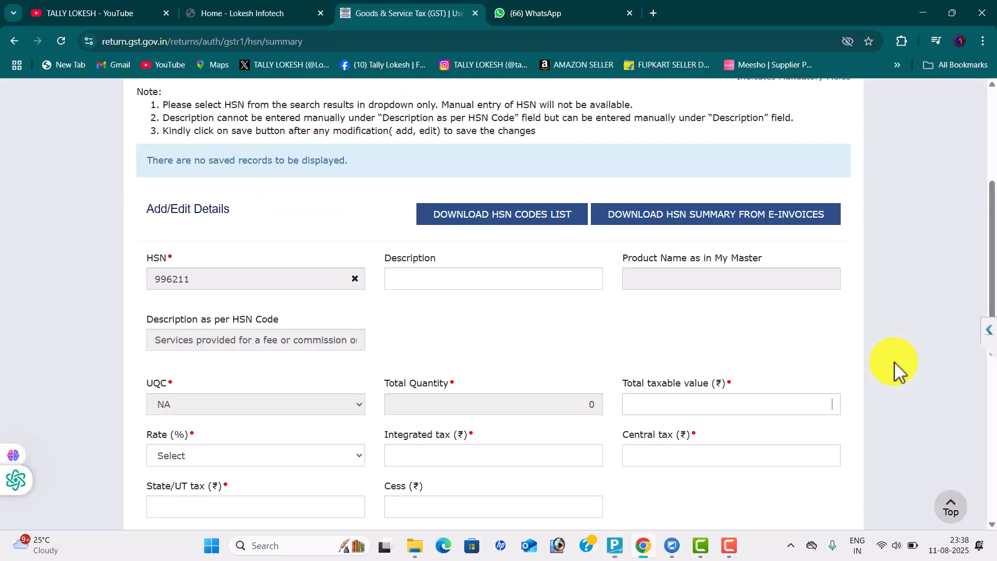
pyautogui.write('3156')
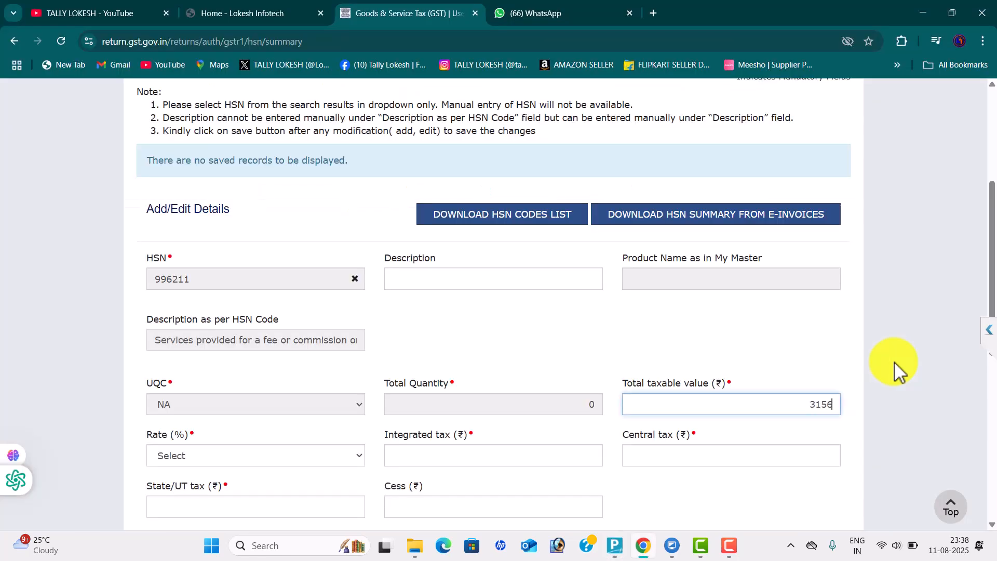
pyautogui.press('Tab')
pyautogui.hotkey('alt', 'Down')
pyautogui.press('Down')
pyautogui.press('Down')
pyautogui.press('Down')
pyautogui.press('Down')
pyautogui.press('Down')
pyautogui.press('Down')
pyautogui.press('Down')
pyautogui.press('Down')
pyautogui.press('Down')
pyautogui.press('Down')
pyautogui.press('Down')
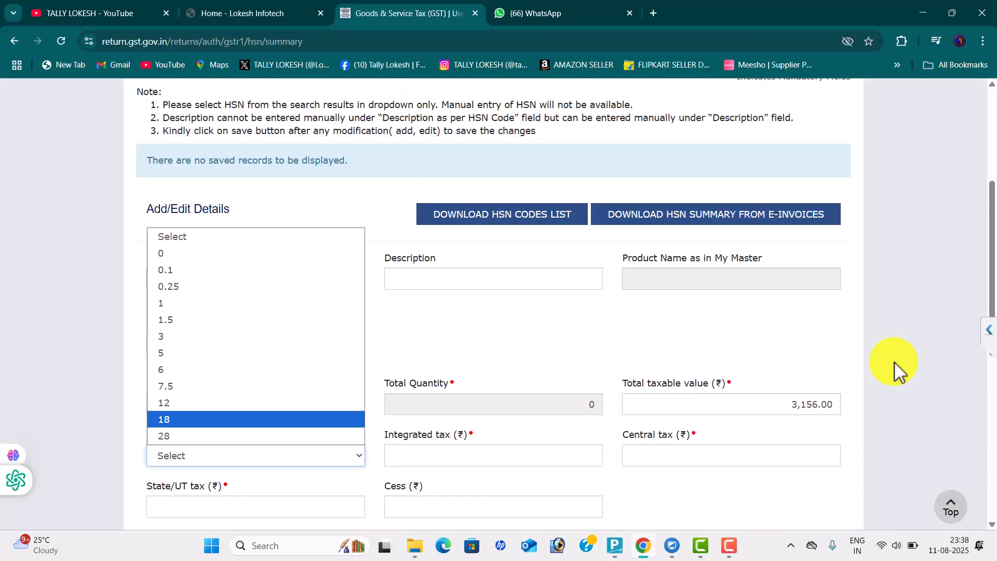
pyautogui.press('Return')
pyautogui.scroll(-1, 897, 370)
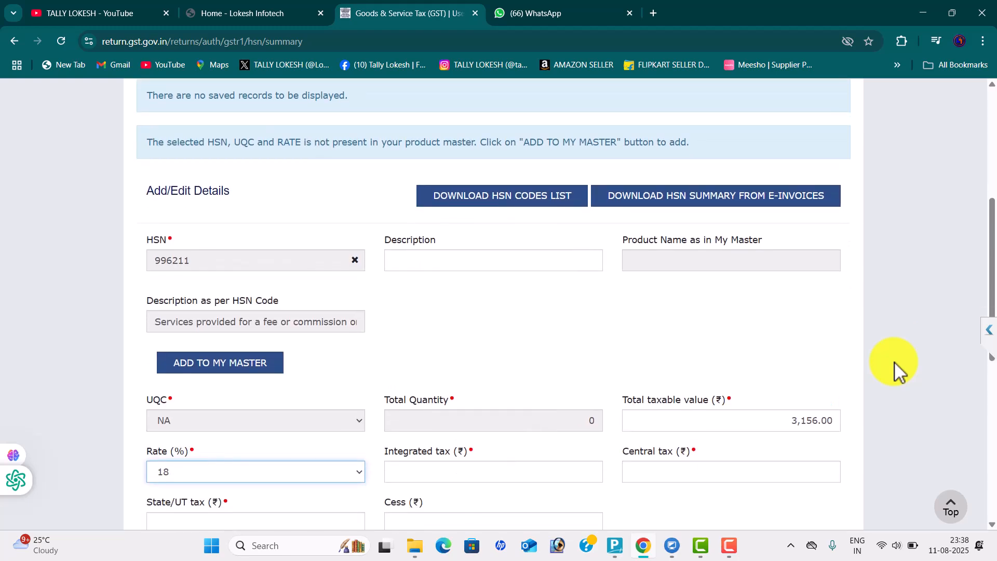
# Enter integrated tax 568.80, add and save the B2B records, then open B2C Supplies
pyautogui.press('Tab')
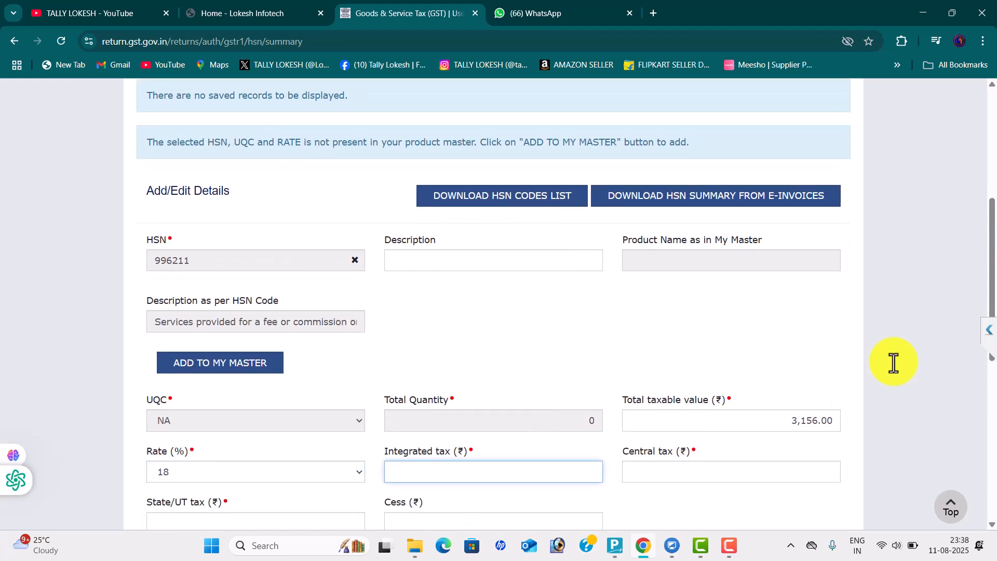
pyautogui.hotkey('alt', 'Tab')
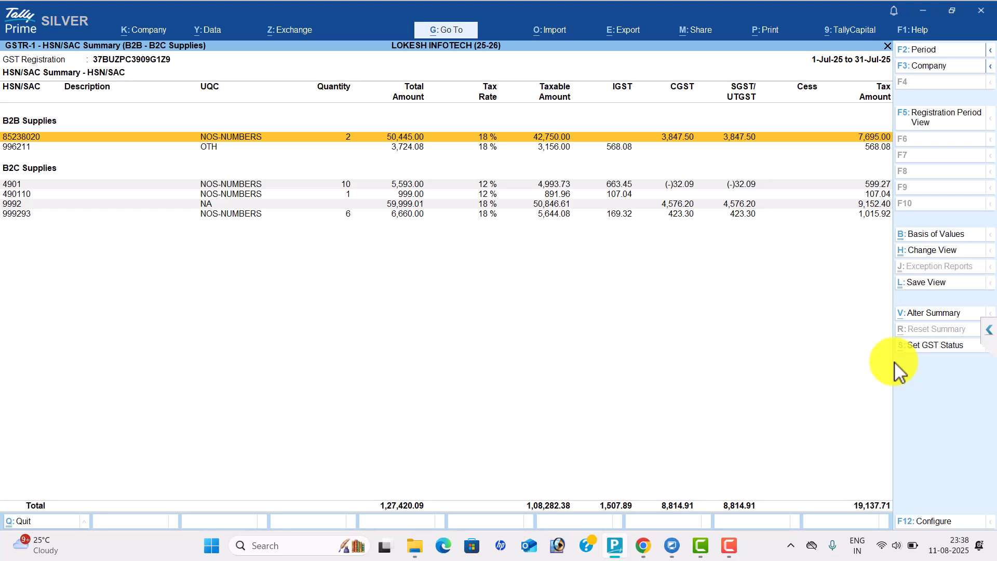
pyautogui.hotkey('alt', 'Tab')
pyautogui.write('568.80')
pyautogui.scroll(-1, 897, 371)
pyautogui.scroll(-2, 898, 371)
pyautogui.press('Return')
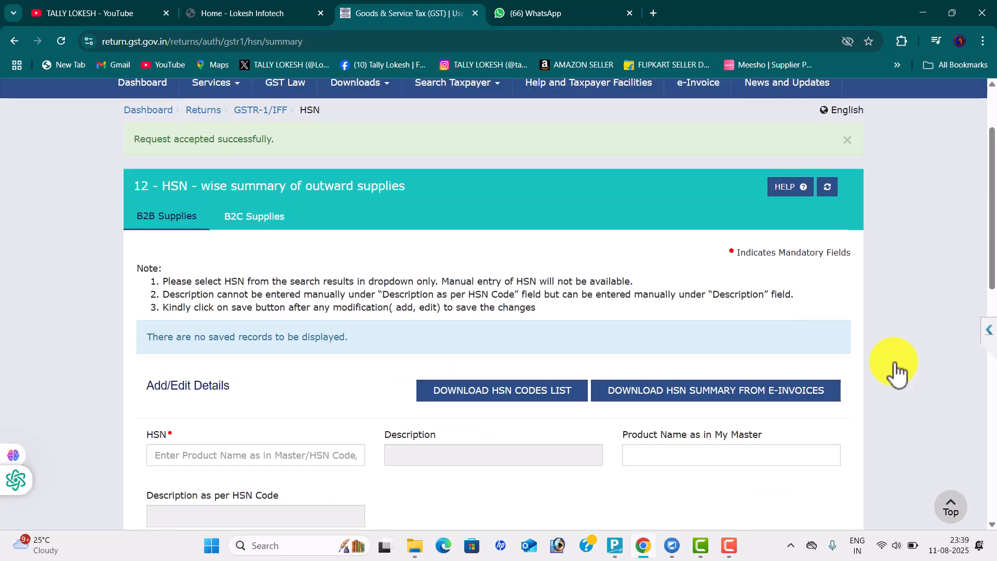
pyautogui.scroll(-10, 897, 371)
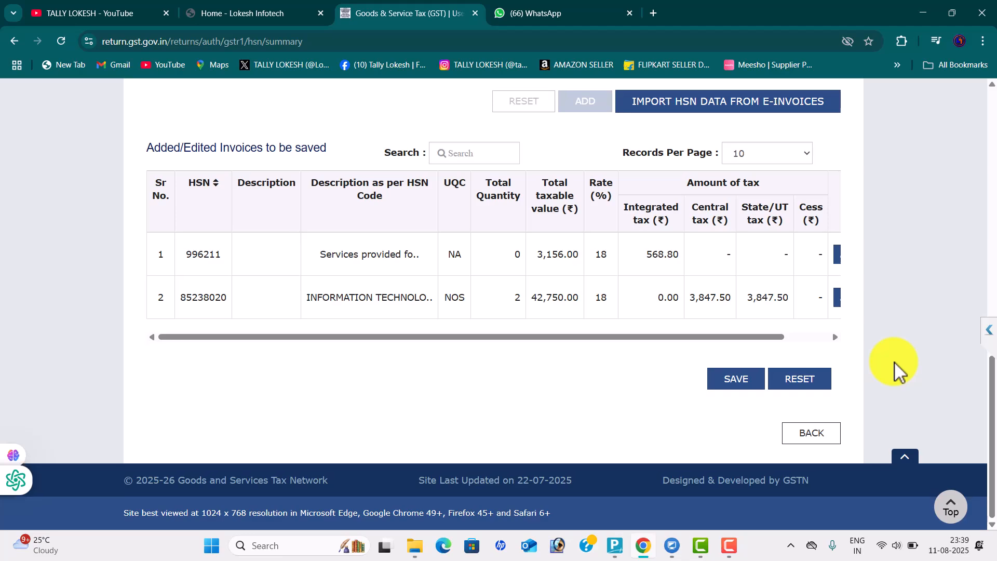
pyautogui.press('Return')
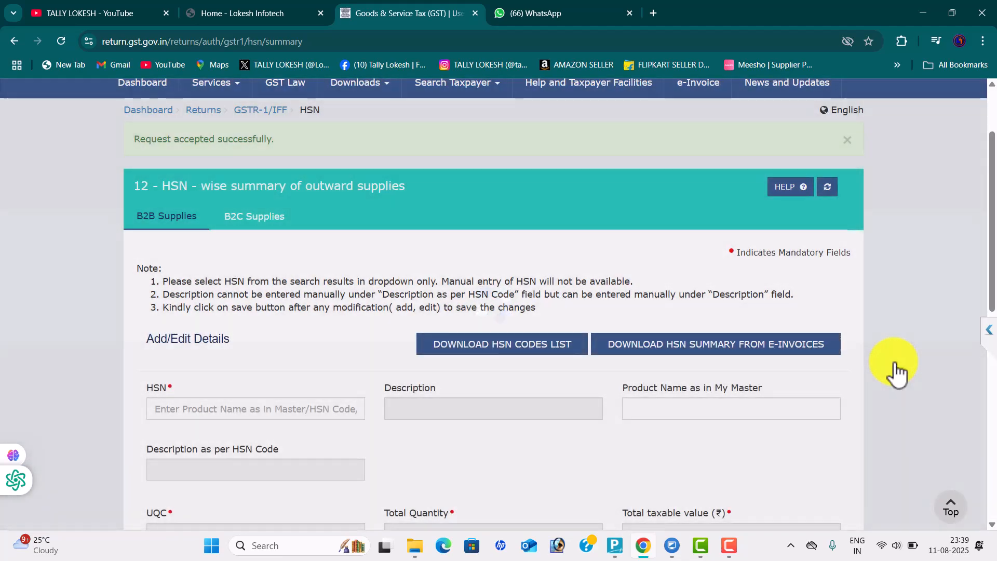
pyautogui.press('Return')
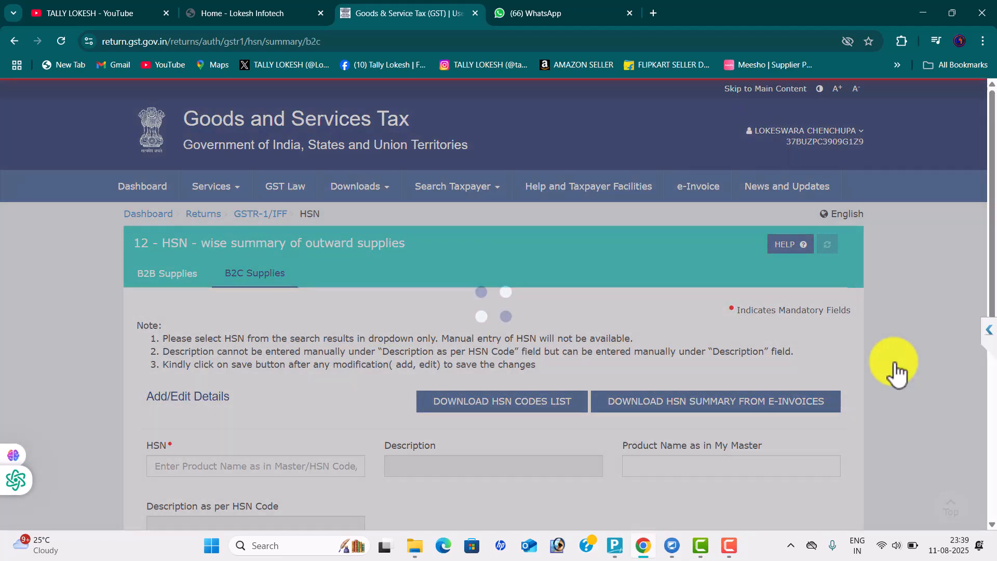
# Check Tally's B2C HSN rows and enter 4901110 in the portal's HSN field
pyautogui.hotkey('alt', 'Tab')
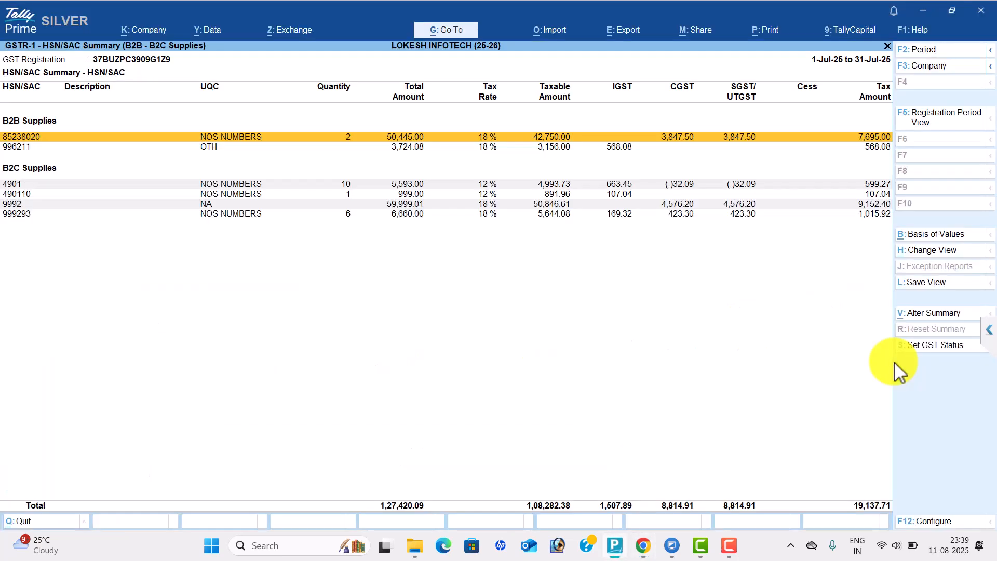
pyautogui.press('Down')
pyautogui.press('Down')
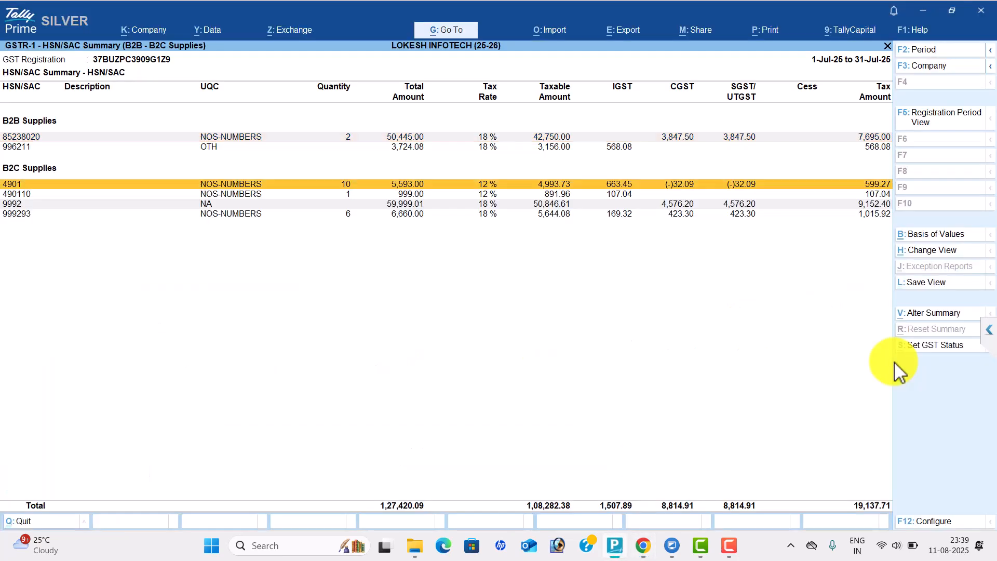
pyautogui.press('Down')
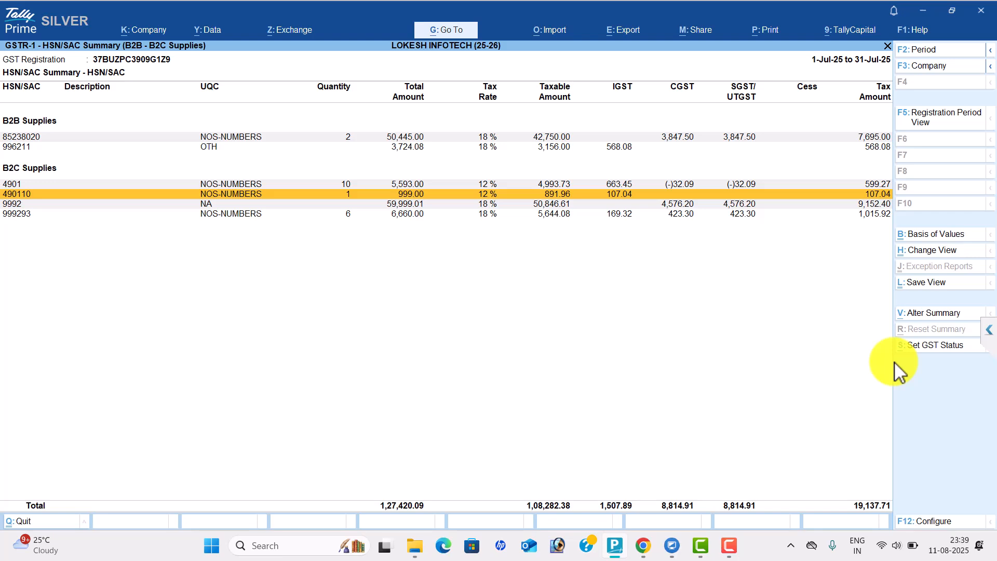
pyautogui.hotkey('alt', 'Tab')
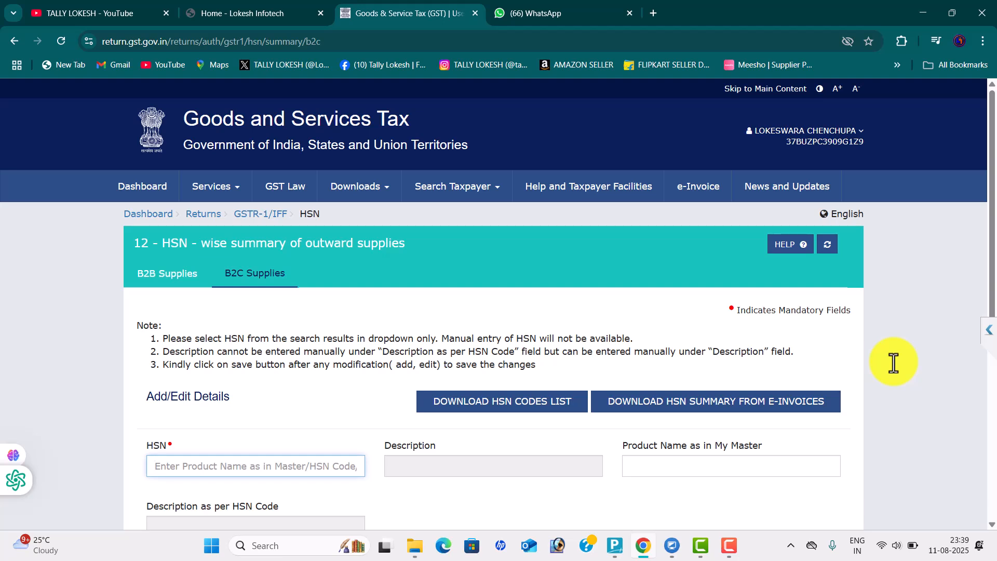
pyautogui.write('4901110')
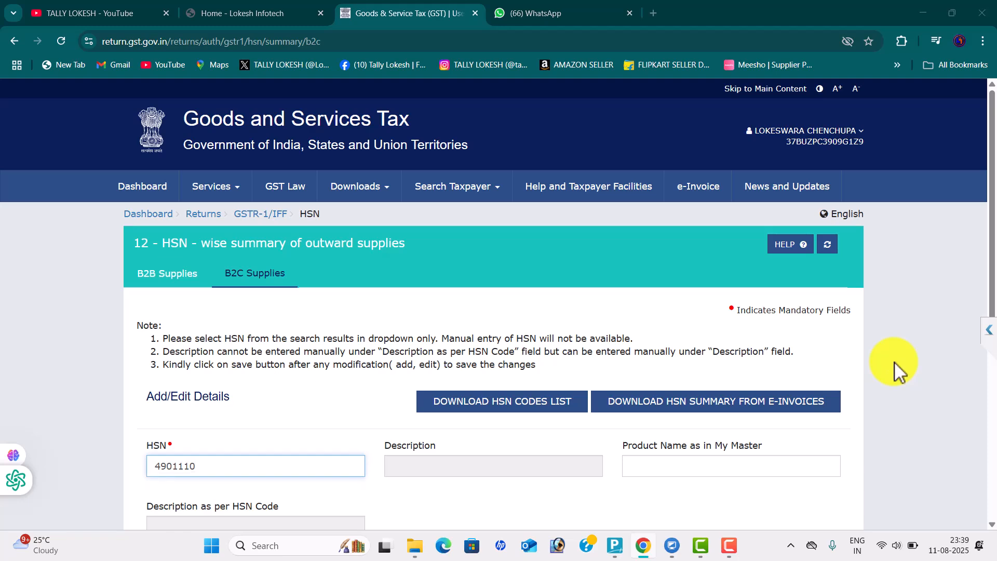
# Replace the rejected 4901110 with HSN 4901 from the suggestions, auto-filling the printed books description
pyautogui.hotkey('alt', 'Tab')
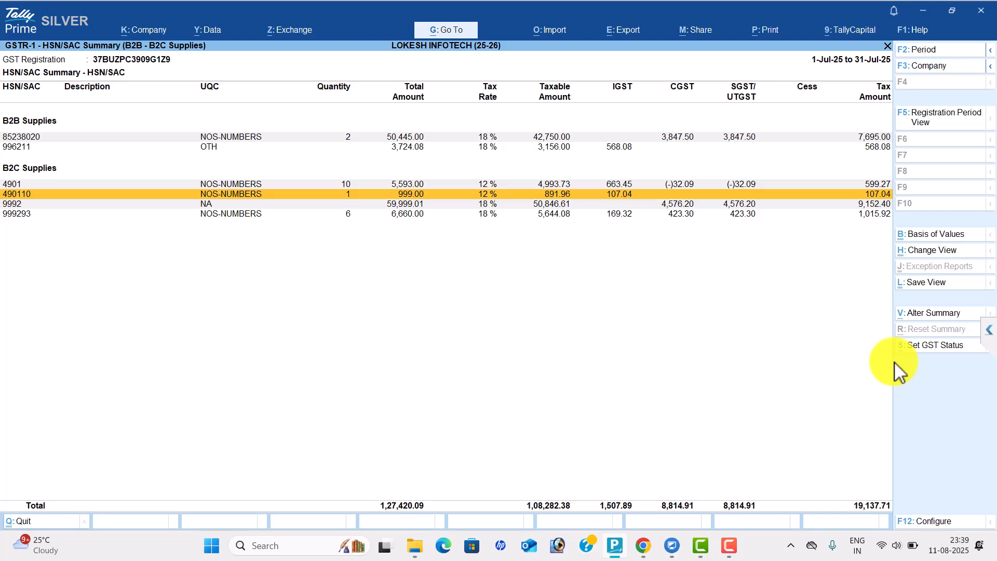
pyautogui.hotkey('alt', 'Tab')
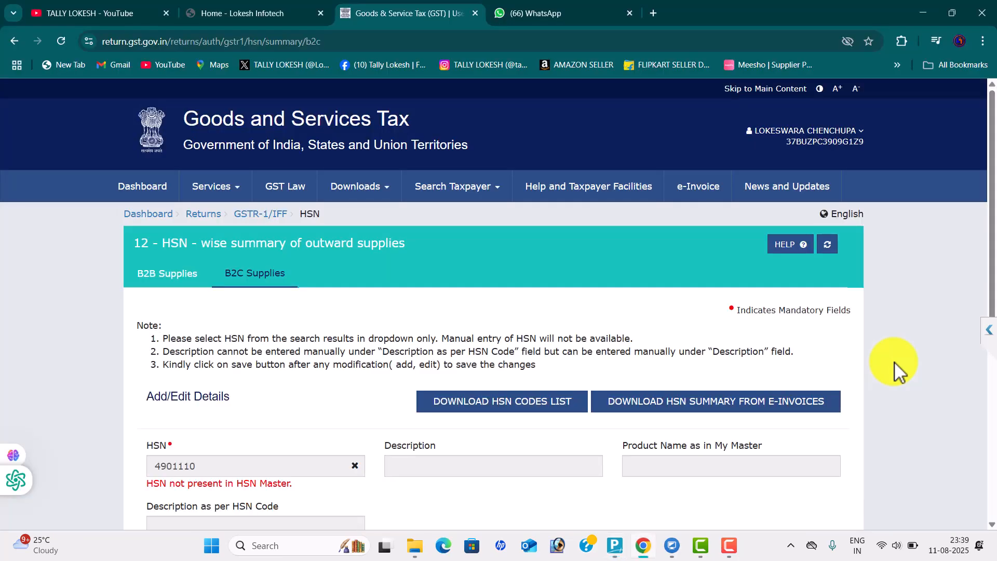
pyautogui.click(355, 466)
pyautogui.click(256, 466)
pyautogui.write('4901')
pyautogui.press('Down')
pyautogui.press('Return')
pyautogui.scroll(-3, 894, 363)
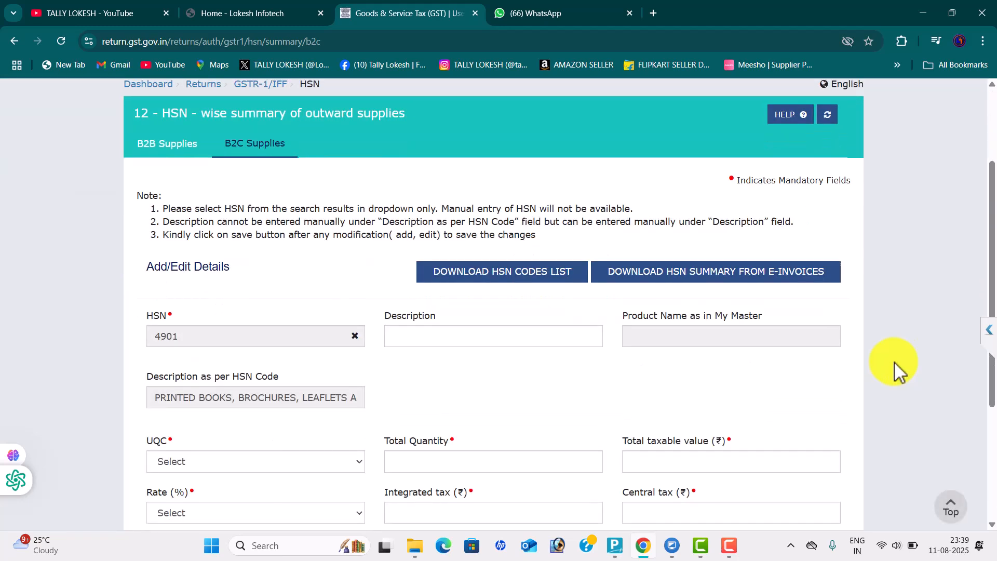
# Enter total quantity 11 with unit NOS-NUMBERS for HSN 4901, as shown in Tally
pyautogui.scroll(-1, 898, 370)
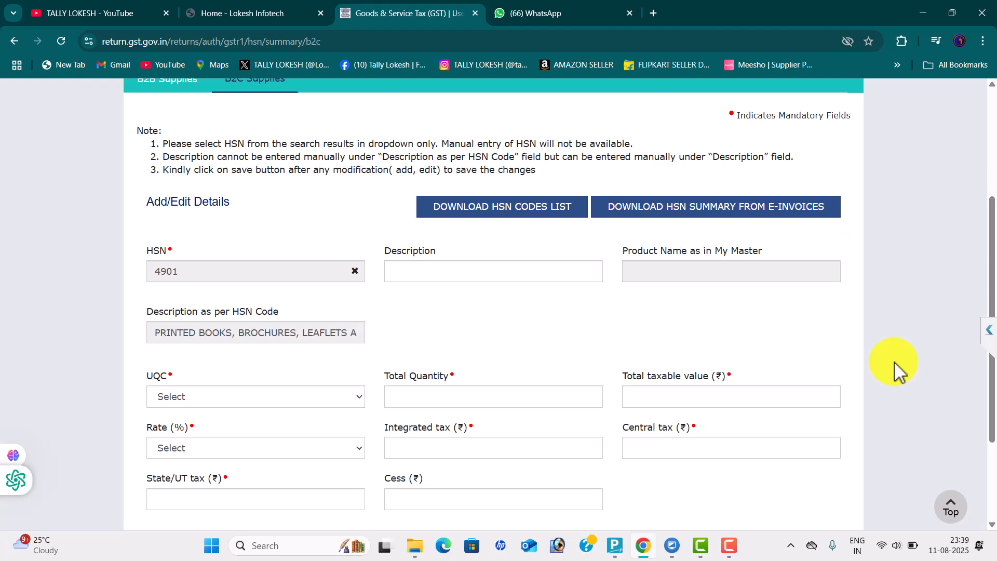
pyautogui.hotkey('alt', 'Tab')
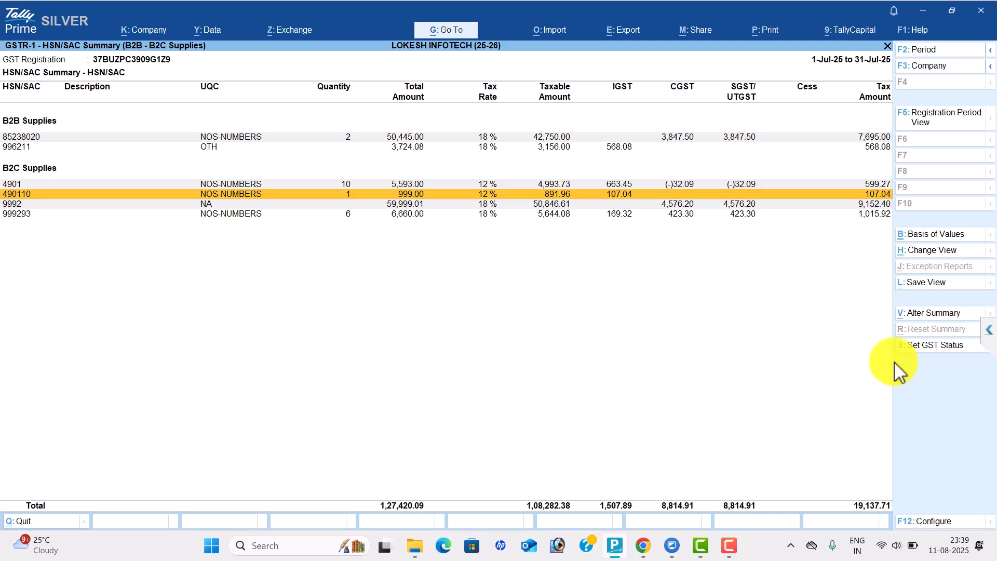
pyautogui.hotkey('alt', 'Tab')
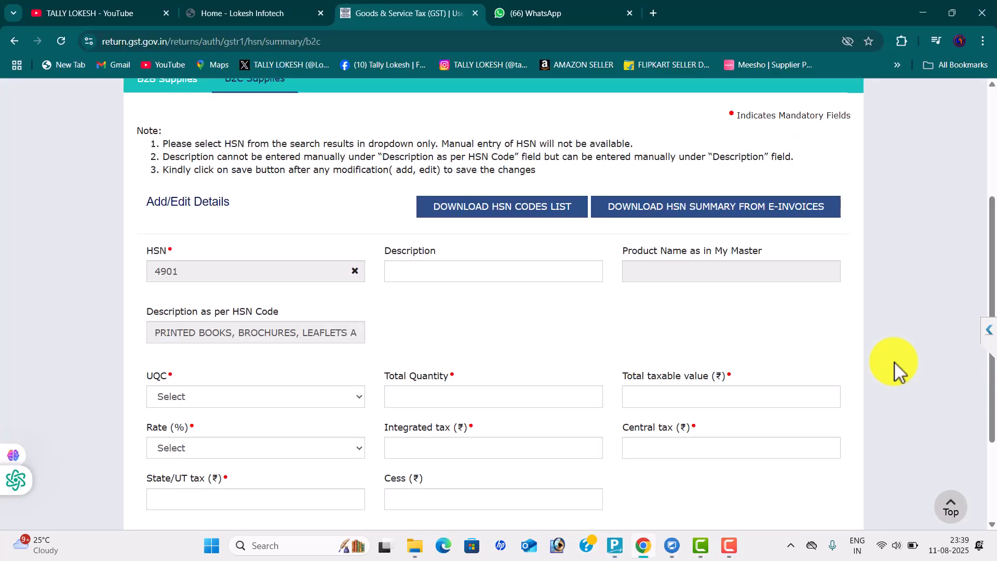
pyautogui.press('Tab')
pyautogui.write('11')
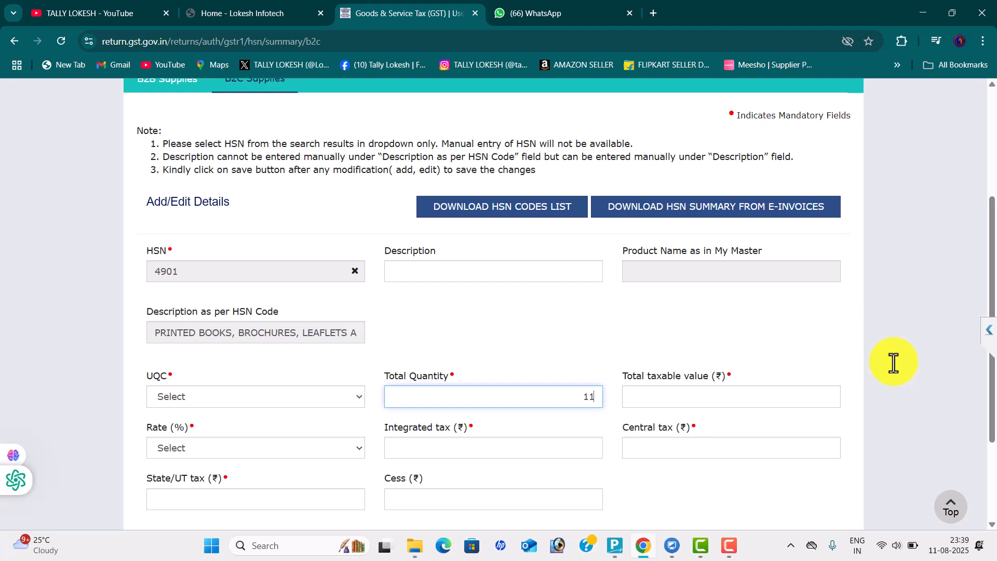
pyautogui.hotkey('shift', 'Tab')
pyautogui.hotkey('alt', 'Down')
pyautogui.press('n')
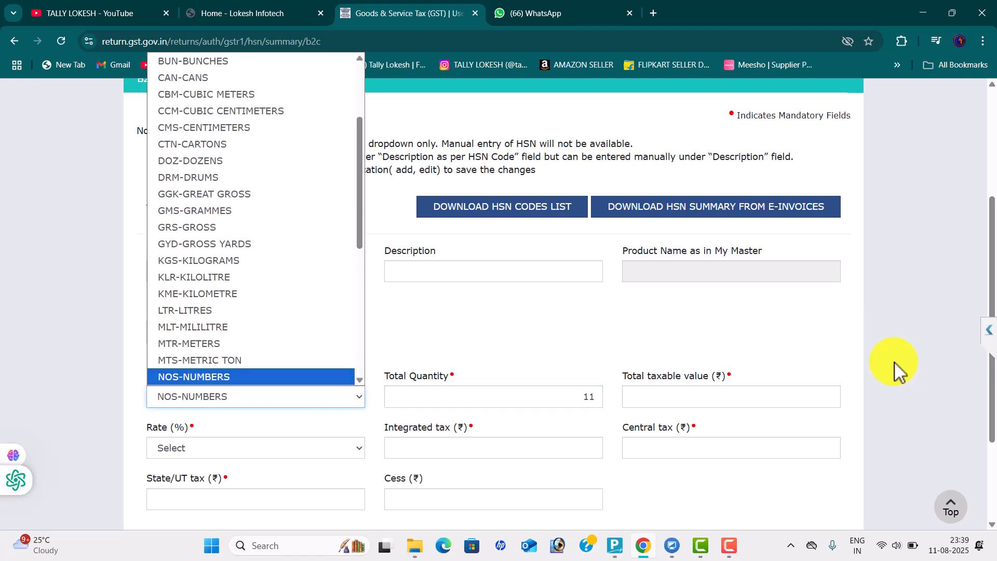
pyautogui.press('Return')
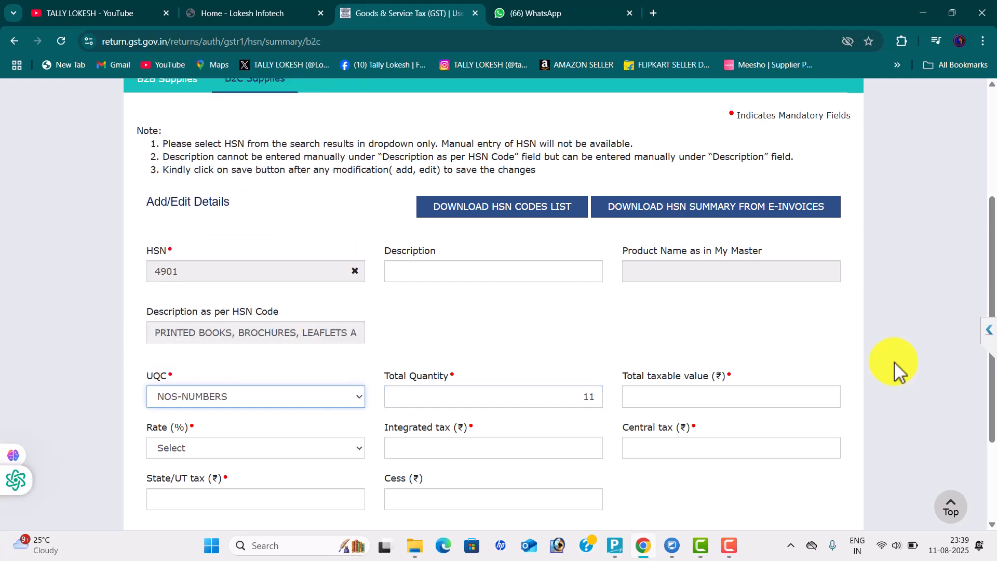
# Check Tally's taxable amount and choose a 12% rate for the HSN 4901 line
pyautogui.press('Tab')
pyautogui.press('Tab')
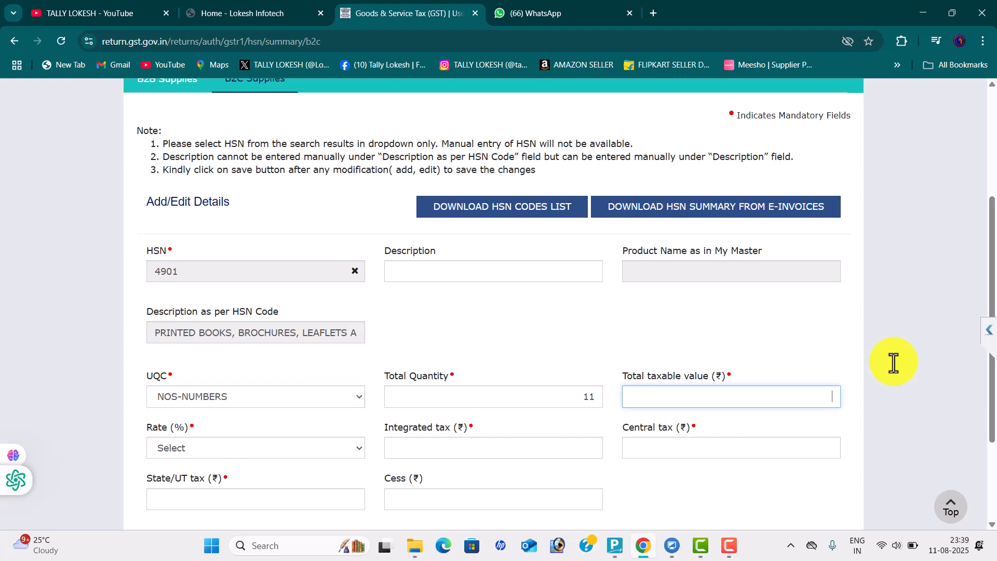
pyautogui.hotkey('alt', 'Tab')
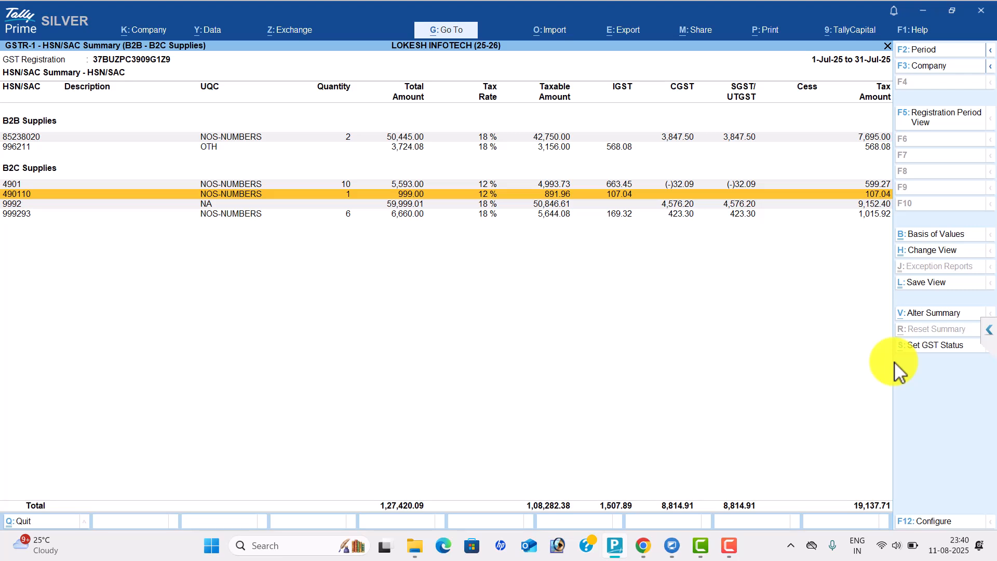
pyautogui.hotkey('alt', 'Tab')
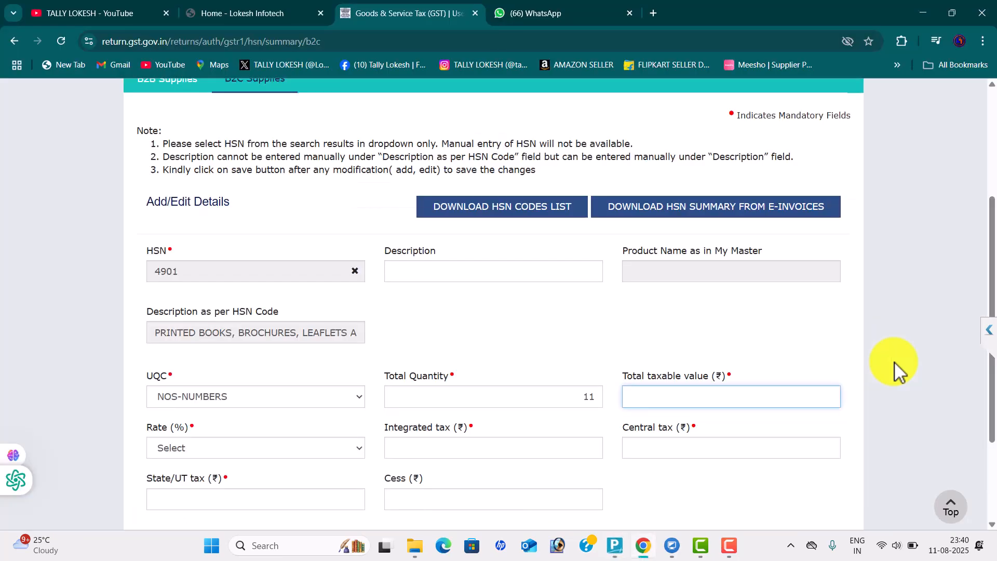
pyautogui.press('Tab')
pyautogui.press('space')
pyautogui.write('18')
pyautogui.press('Up')
pyautogui.press('Return')
# Enter integrated tax of 770.49 for HSN 4901 after checking Tally's figures
pyautogui.scroll(-2, 900, 371)
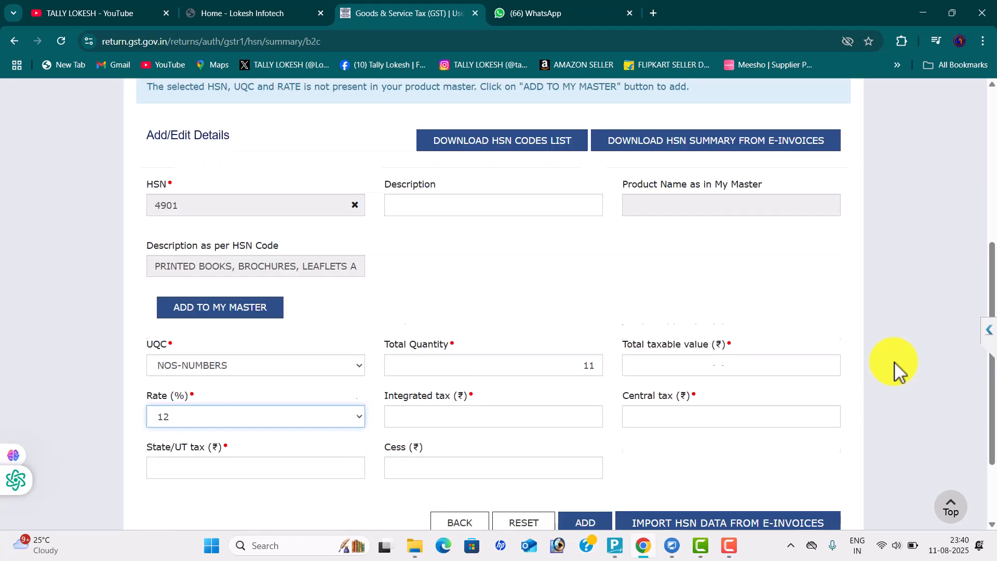
pyautogui.hotkey('shift', 'Tab')
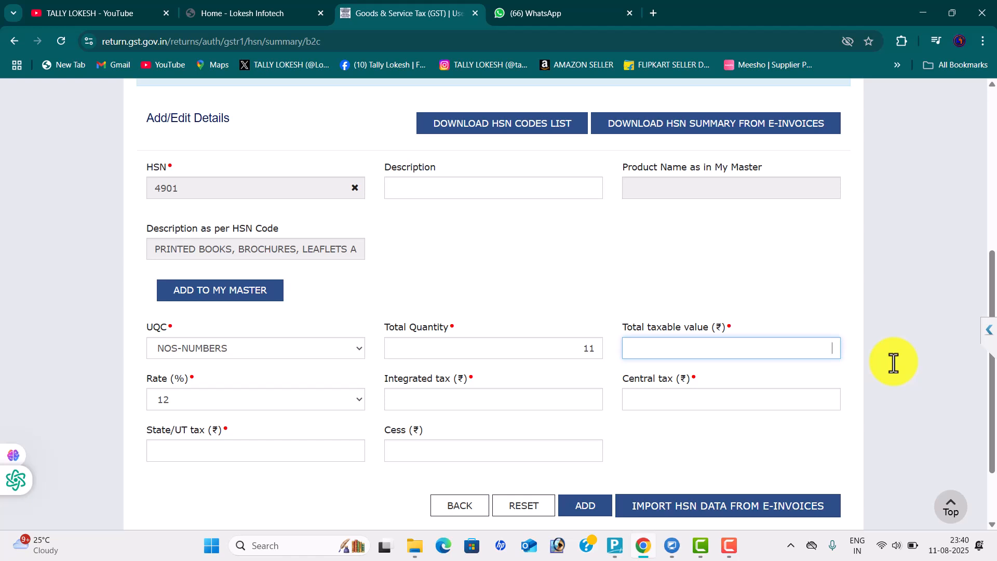
pyautogui.hotkey('alt', 'Tab')
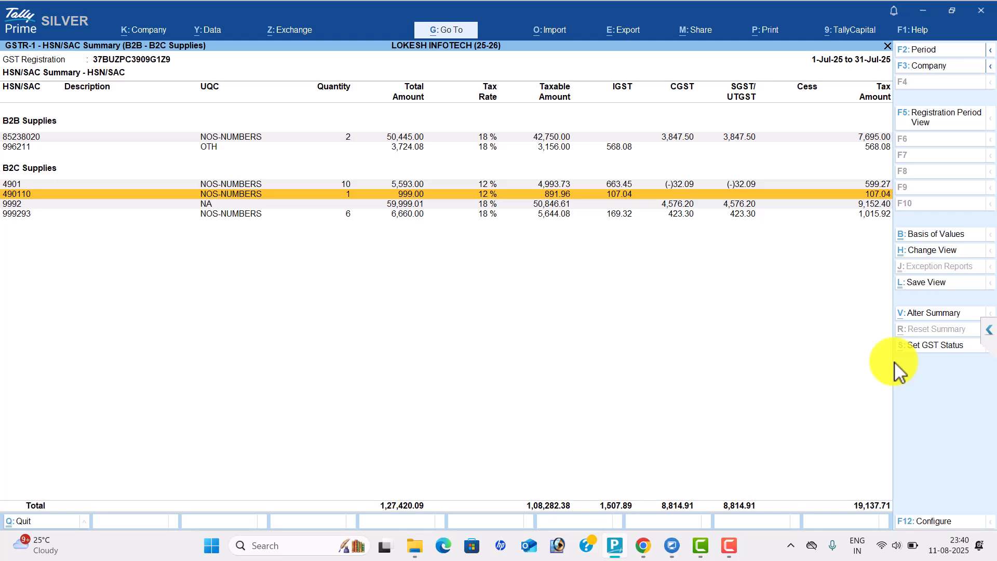
pyautogui.hotkey('alt', 'Tab')
pyautogui.press('Tab')
pyautogui.write('770.49')
pyautogui.press('Tab')
# Enter 0 for central and State/UT tax, then return to the taxable value field
pyautogui.hotkey('alt', 'Tab')
pyautogui.press('Up')
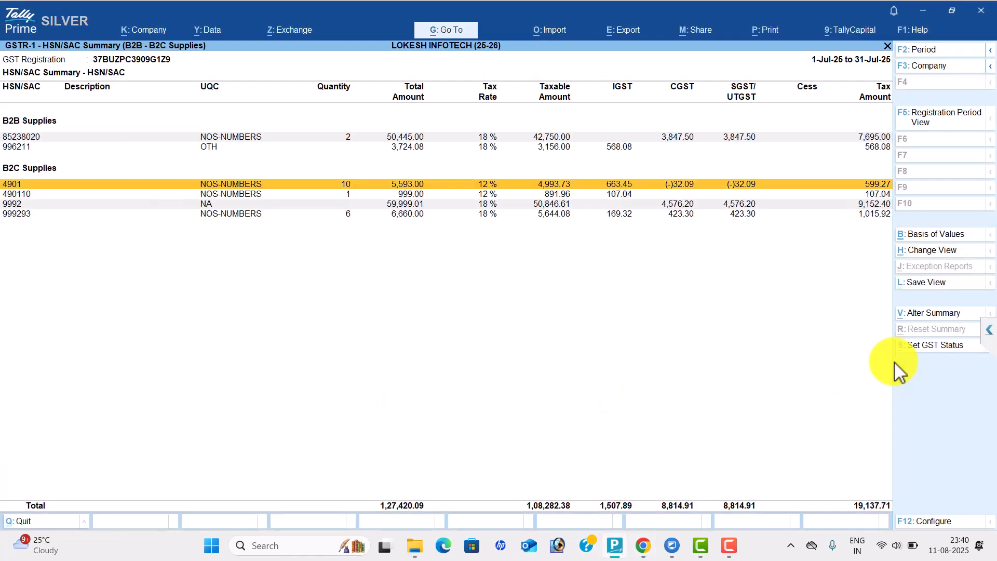
pyautogui.hotkey('alt', 'Tab')
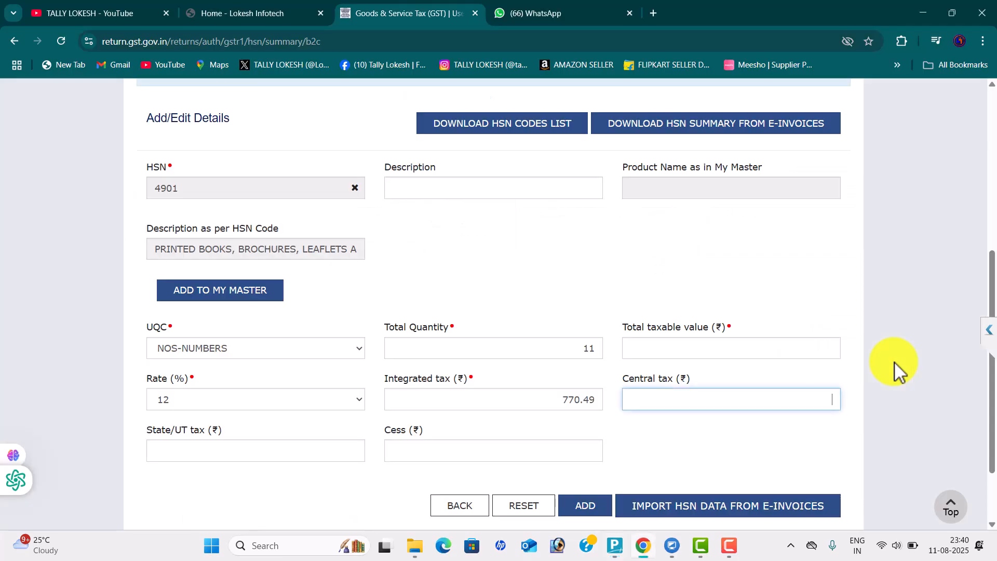
pyautogui.write('0')
pyautogui.press('Tab')
pyautogui.write('0')
pyautogui.press('Tab')
pyautogui.write('0')
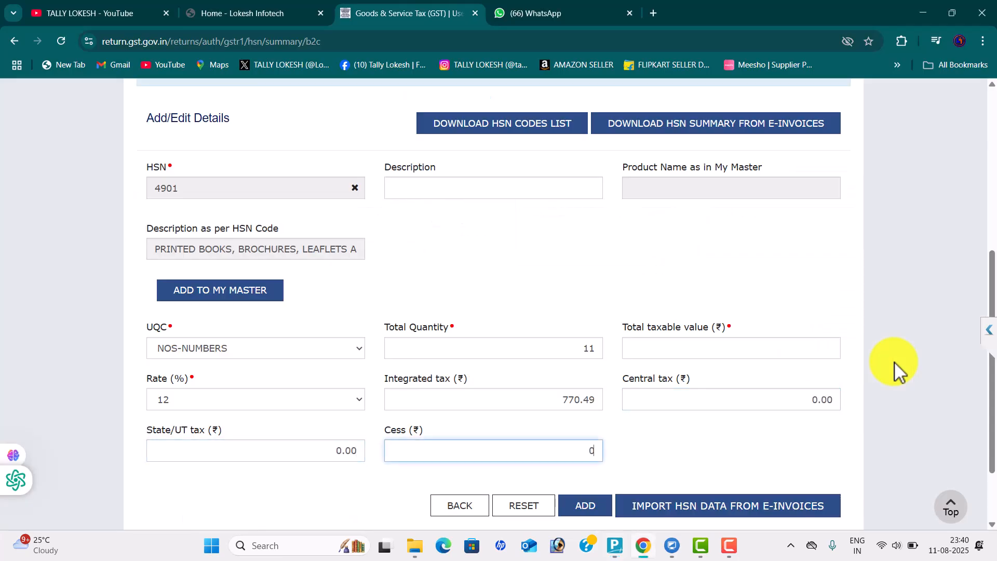
pyautogui.press('Tab')
pyautogui.click(779, 349)
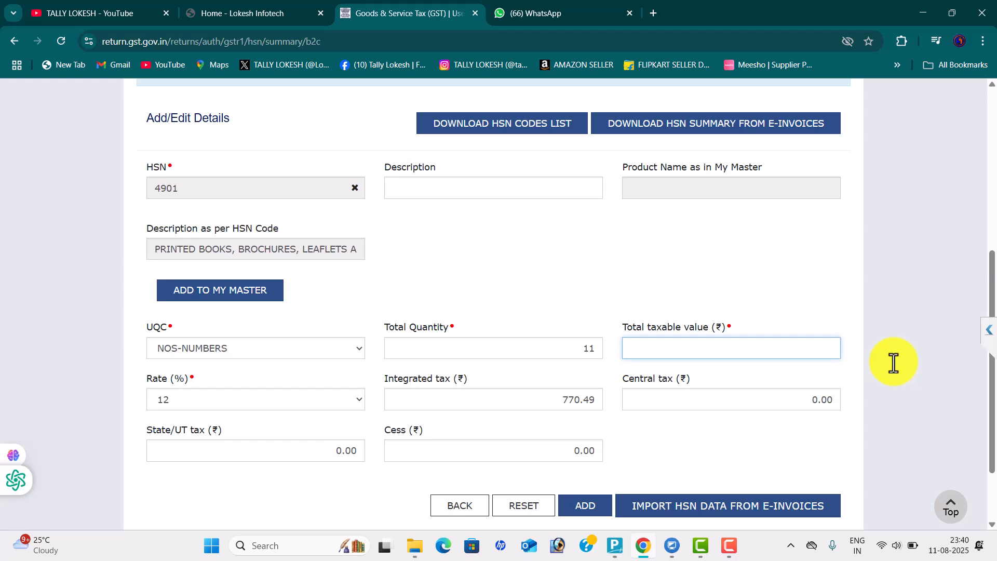
pyautogui.hotkey('alt', 'Tab')
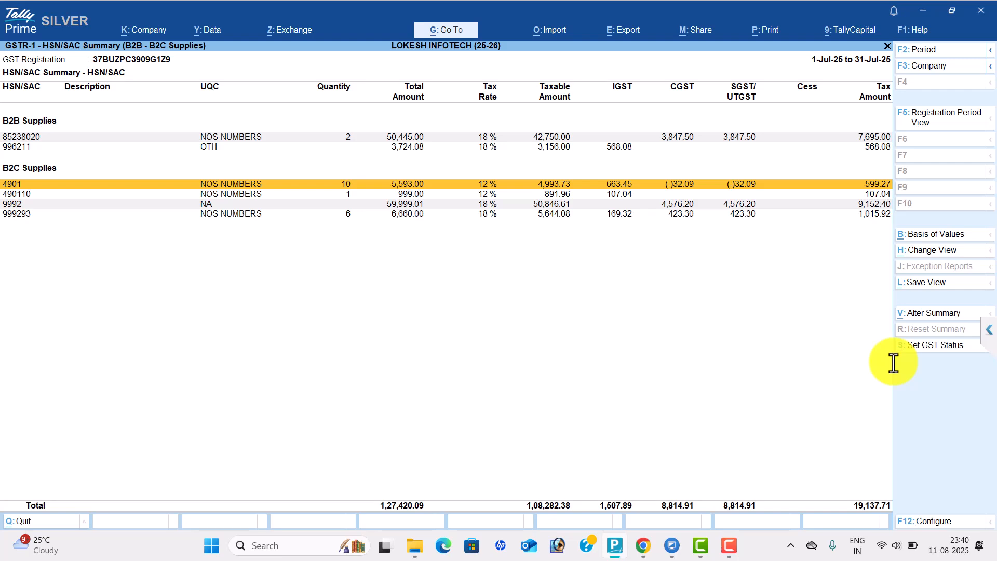
# After rechecking Tally, enter taxable value 6420.75 and confirm adding the HSN 4901 line
pyautogui.hotkey('alt', 'Tab')
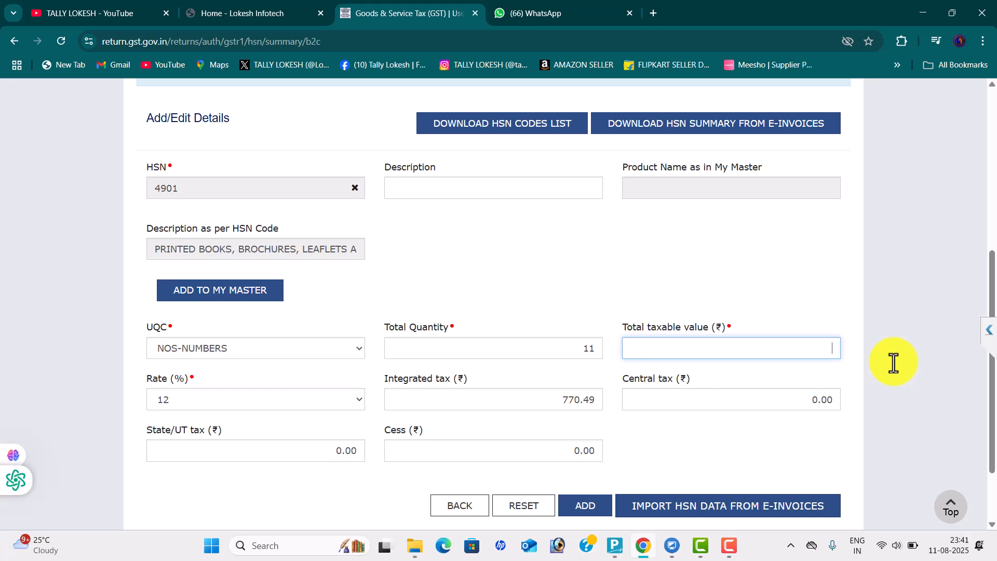
pyautogui.hotkey('alt', 'Tab')
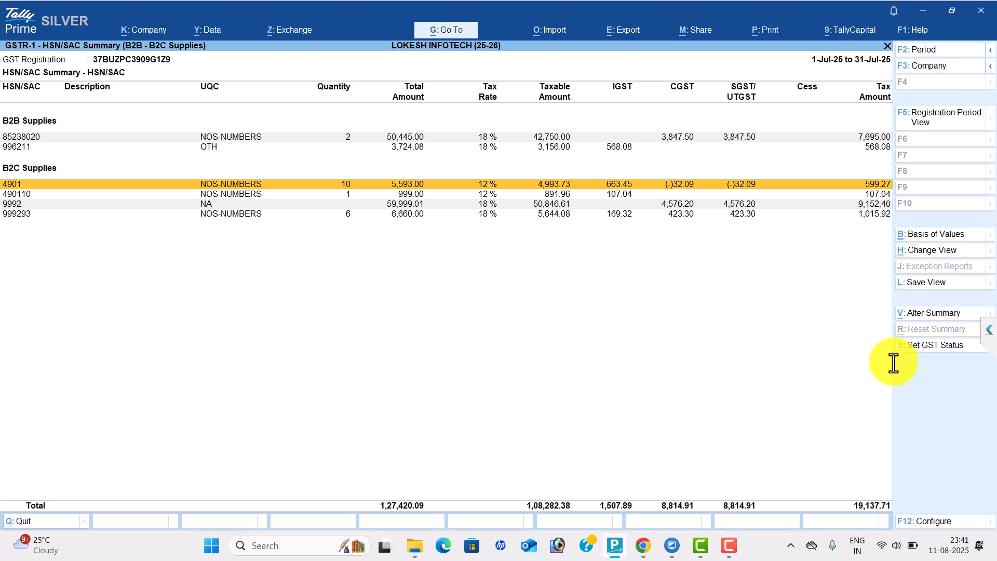
pyautogui.press('alt')
pyautogui.hotkey('alt', 'Tab')
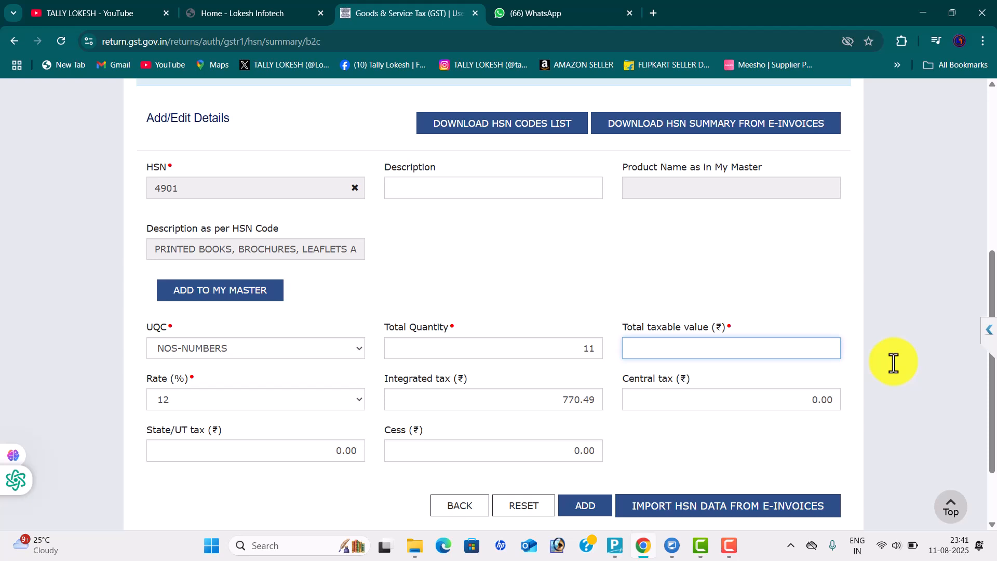
pyautogui.write('6420.75')
pyautogui.click(894, 362)
pyautogui.click(585, 505)
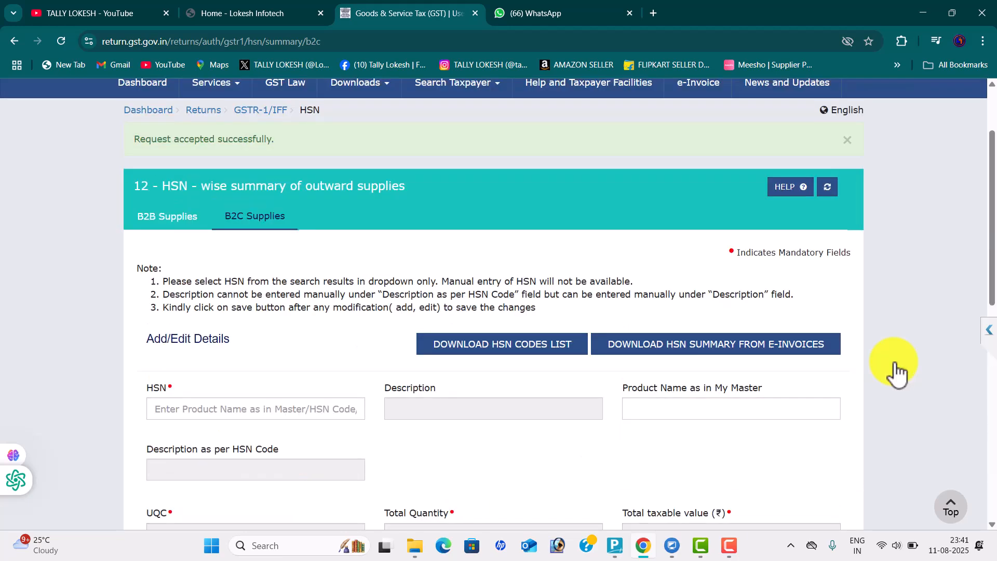
# Select HSN 9992 Education services as the next B2C entry
pyautogui.hotkey('alt', 'Tab')
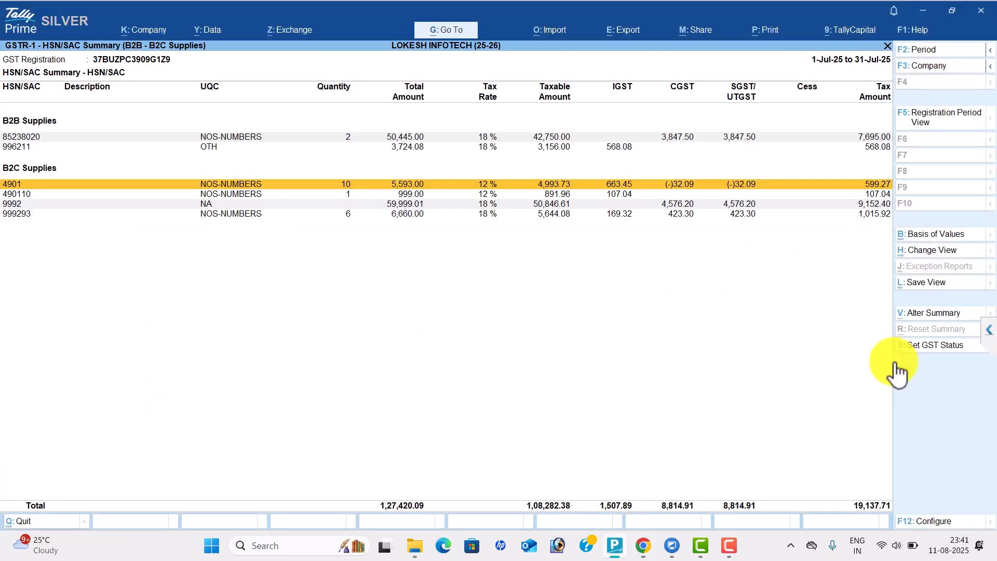
pyautogui.press('Down')
pyautogui.press('Down')
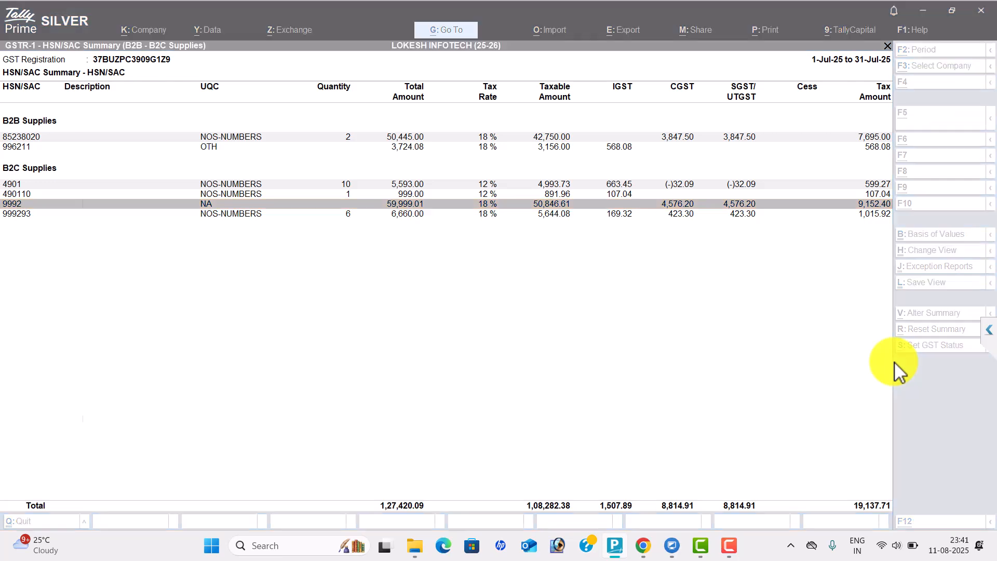
pyautogui.hotkey('alt', 'Tab')
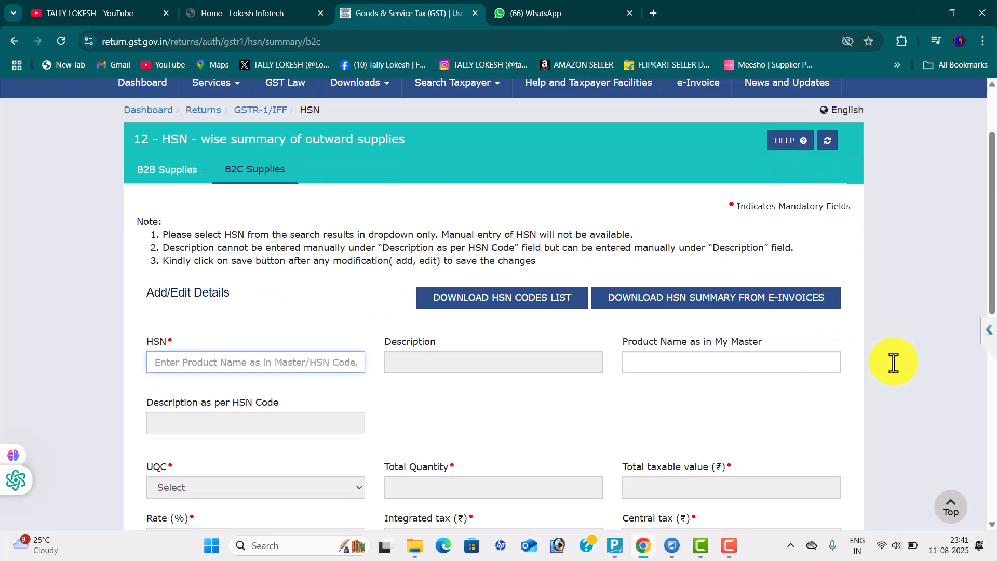
pyautogui.write('9992')
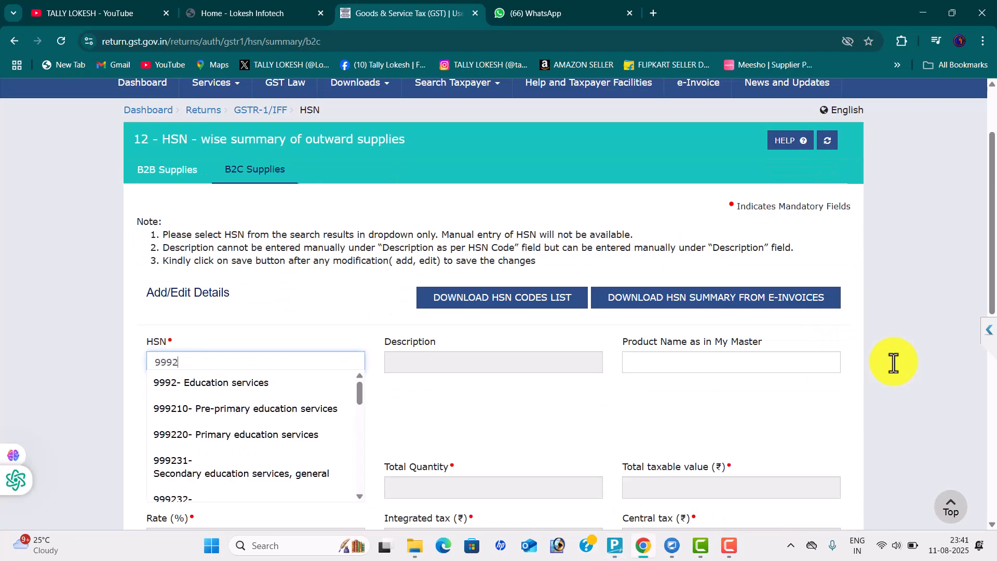
pyautogui.press('Down')
pyautogui.press('Return')
pyautogui.scroll(-2, 897, 373)
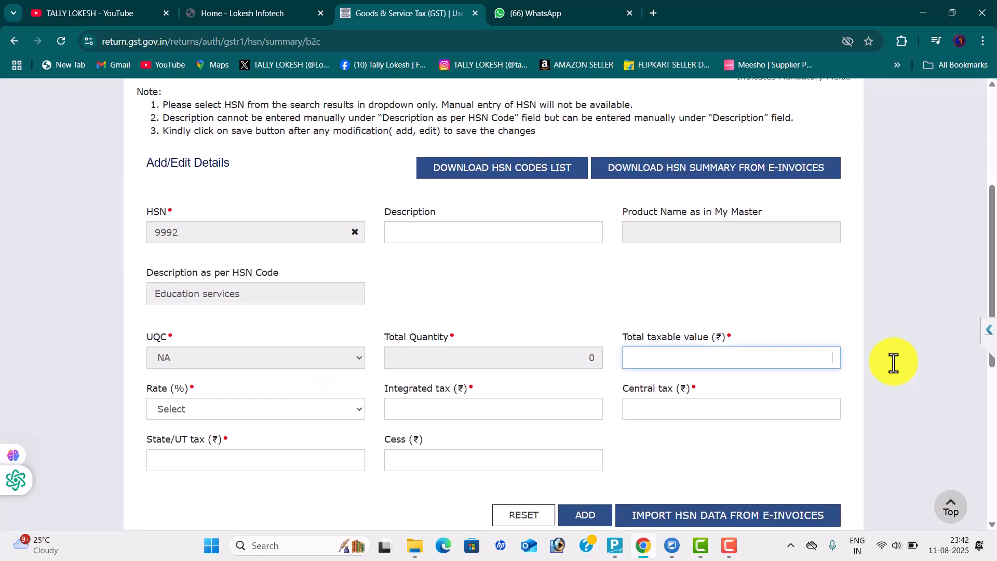
# Enter taxable value 56490.69 and an 18% rate for HSN 9992
pyautogui.hotkey('alt', 'Tab')
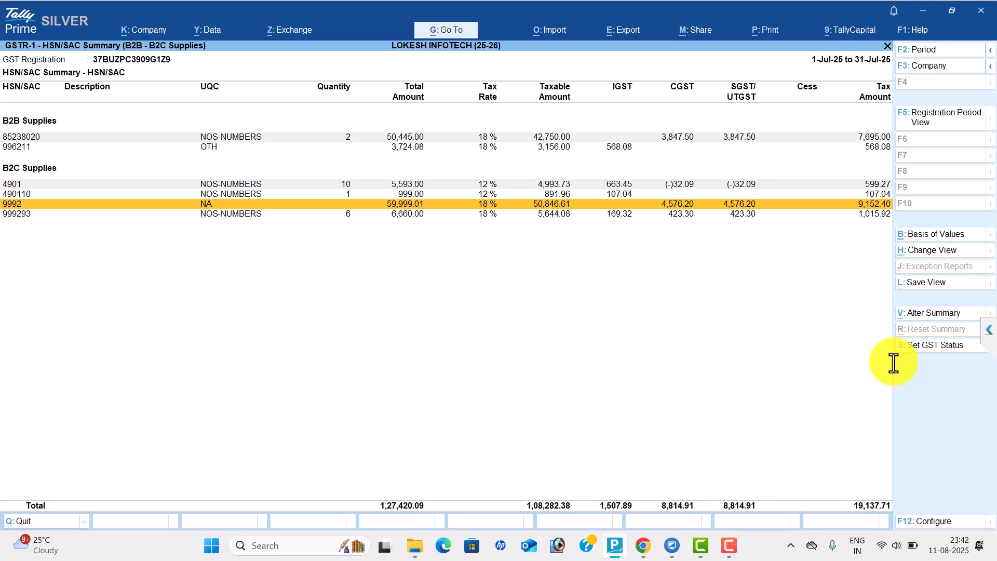
pyautogui.hotkey('alt', 'Tab')
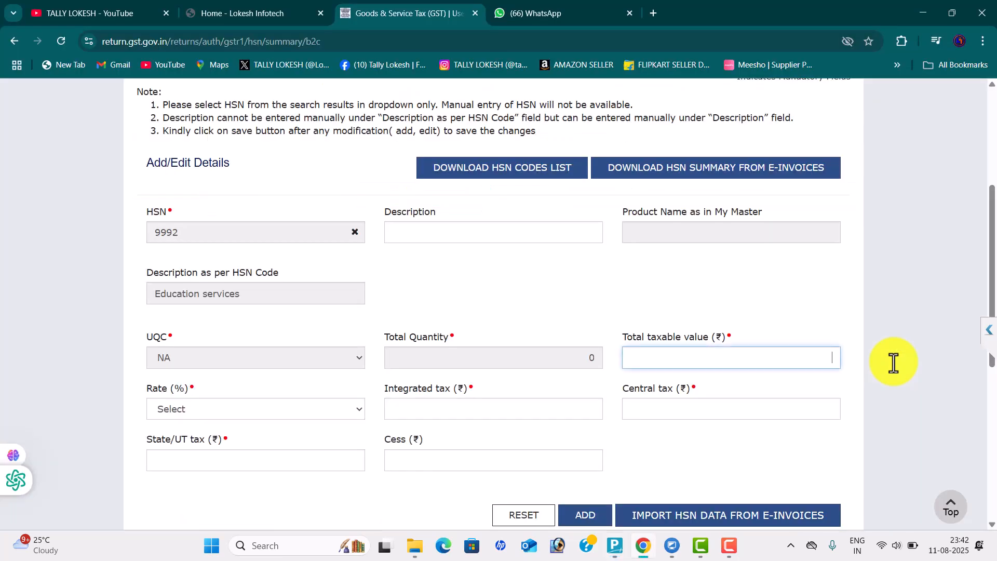
pyautogui.write('56490.69')
pyautogui.press('Tab')
pyautogui.press('space')
pyautogui.press('1')
pyautogui.press('8')
pyautogui.press('Return')
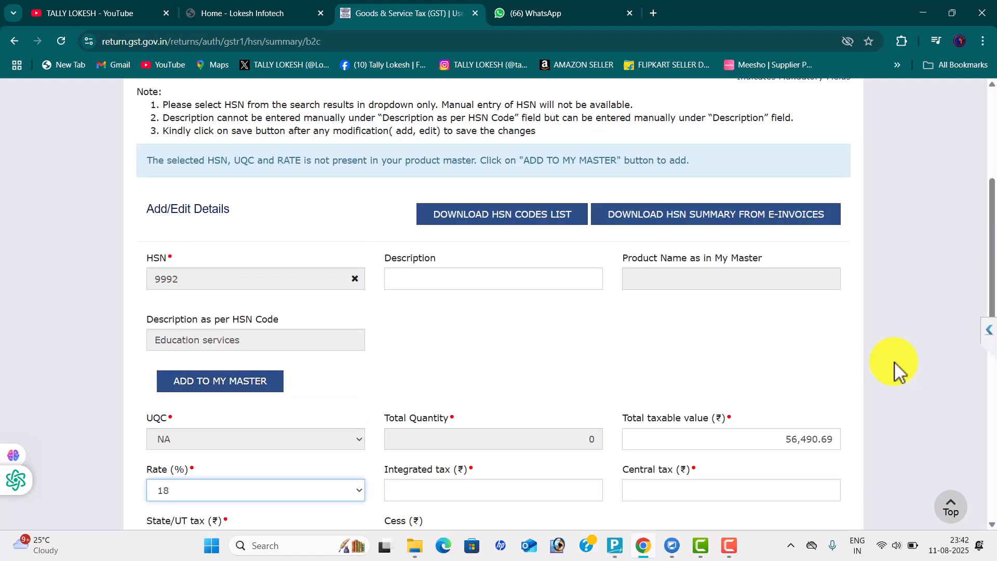
# Enter IGST 0 and CGST and SGST 5084.16, correcting a typo, and add the 9992 line
pyautogui.press('Tab')
pyautogui.write('0')
pyautogui.press('Tab')
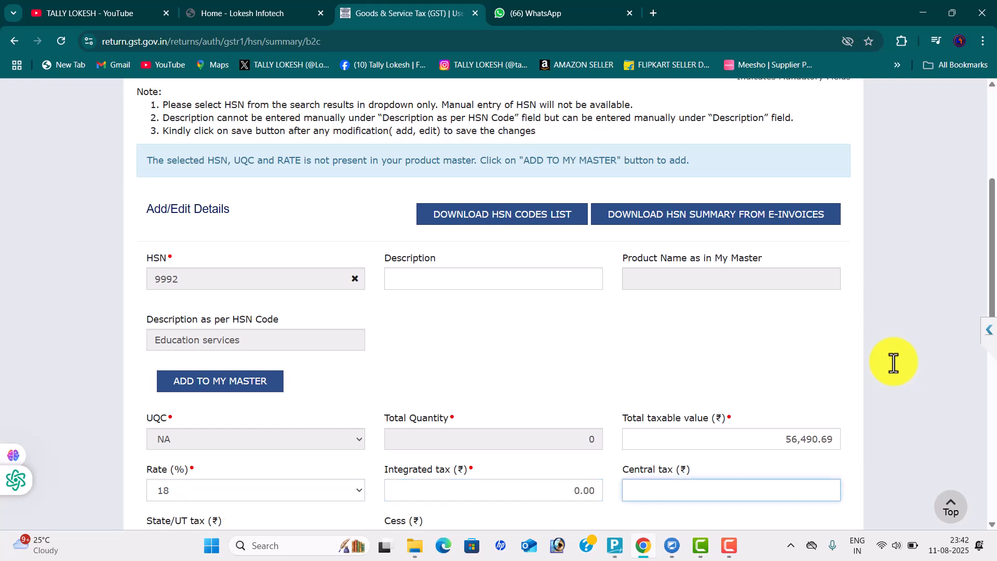
pyautogui.write('5048.16')
pyautogui.scroll(-2, 893, 362)
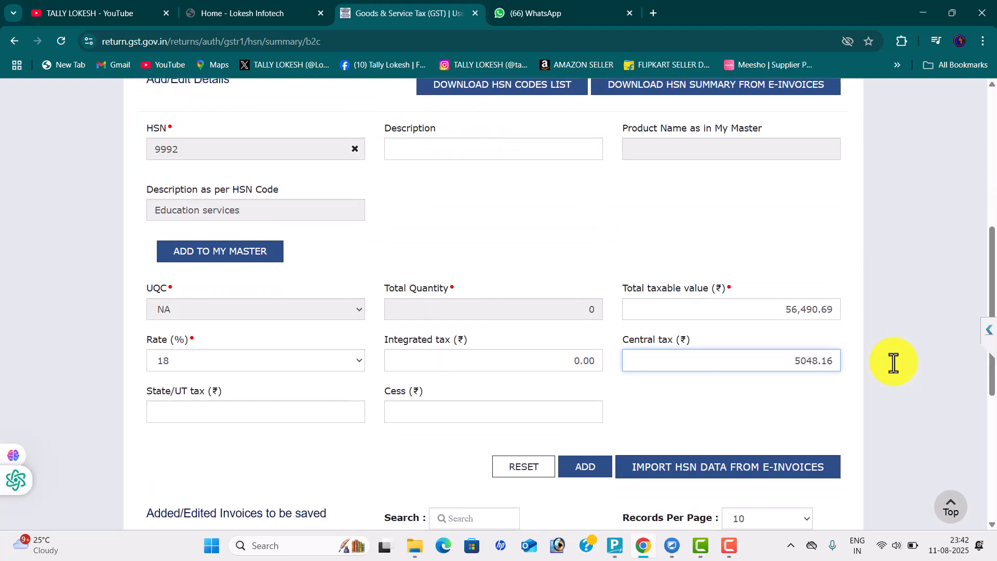
pyautogui.press('Home')
pyautogui.hotkey('shift', 'End')
pyautogui.write('5084.16')
pyautogui.press('Tab')
pyautogui.write('5084.16')
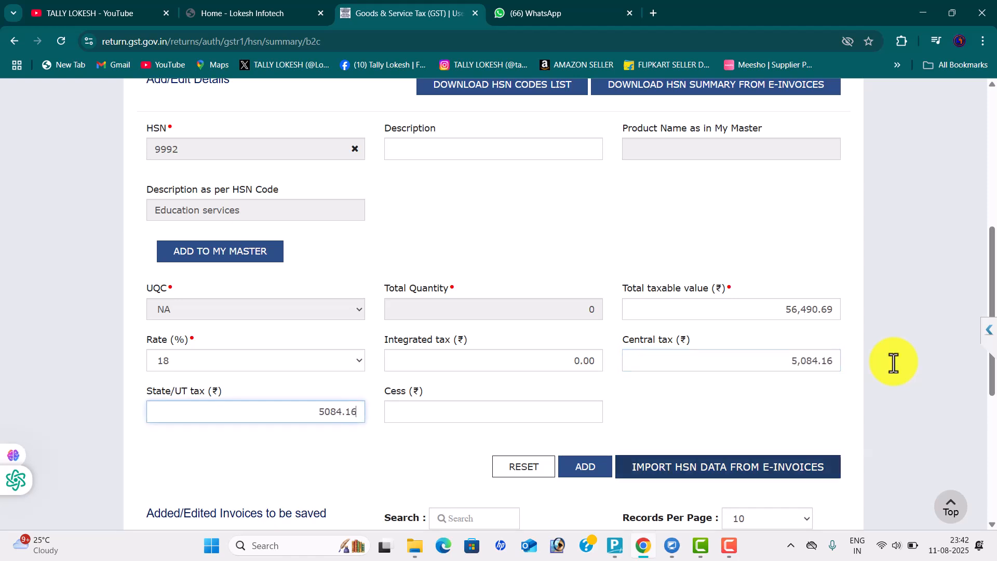
pyautogui.press('Return')
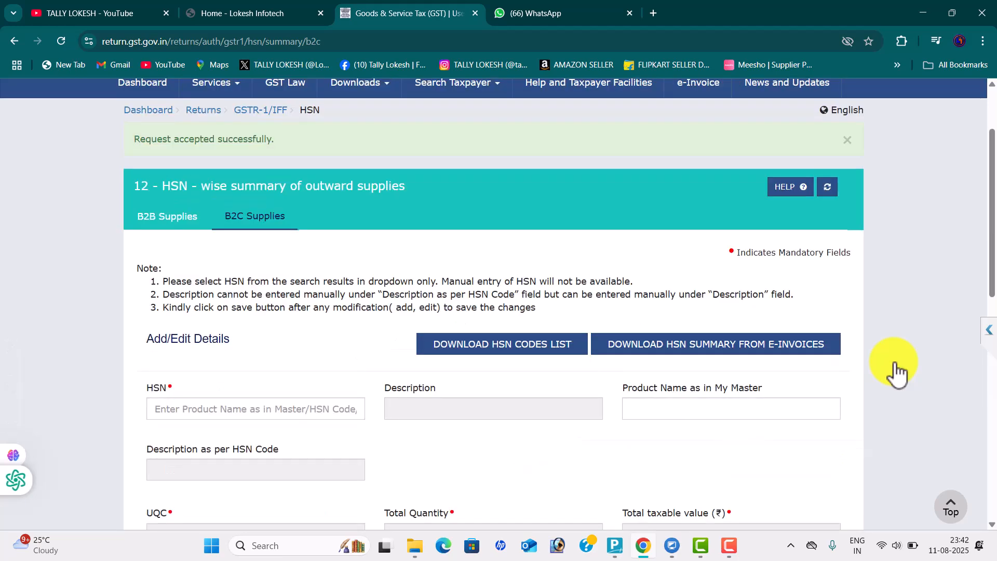
# Save both HSN entries and go back to the GSTR-1 summary page
pyautogui.scroll(-10, 897, 373)
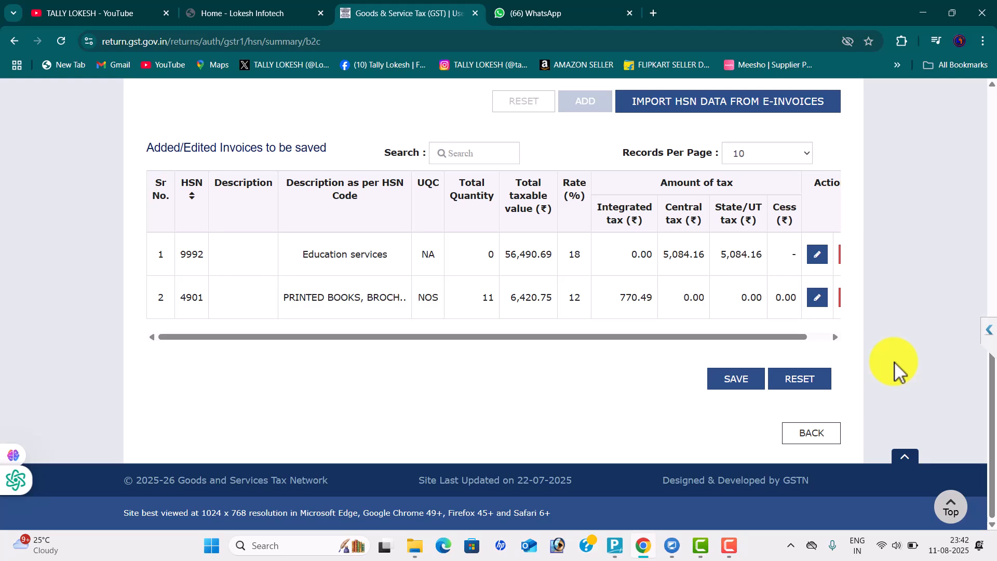
pyautogui.press('Tab')
pyautogui.press('Return')
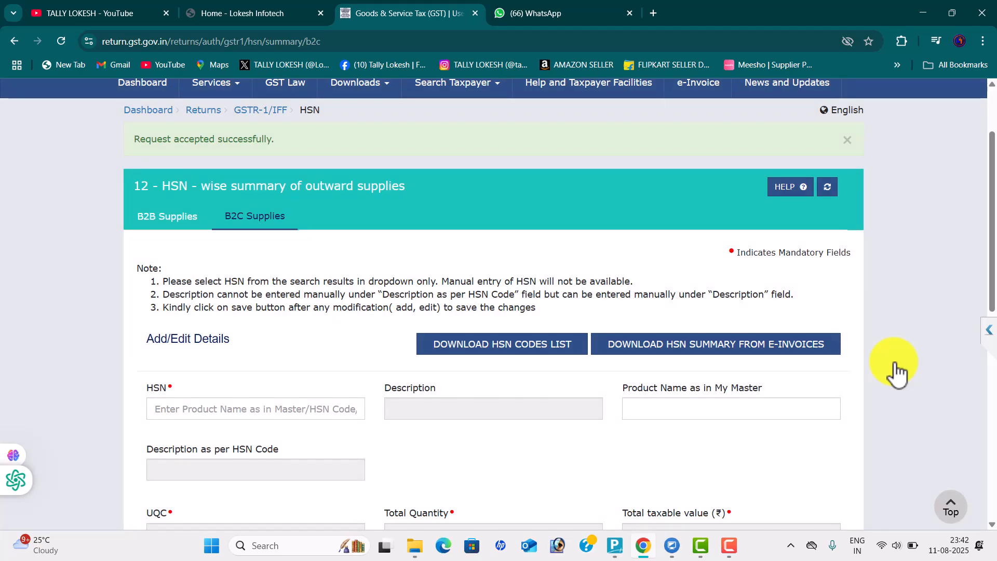
pyautogui.scroll(-10, 897, 373)
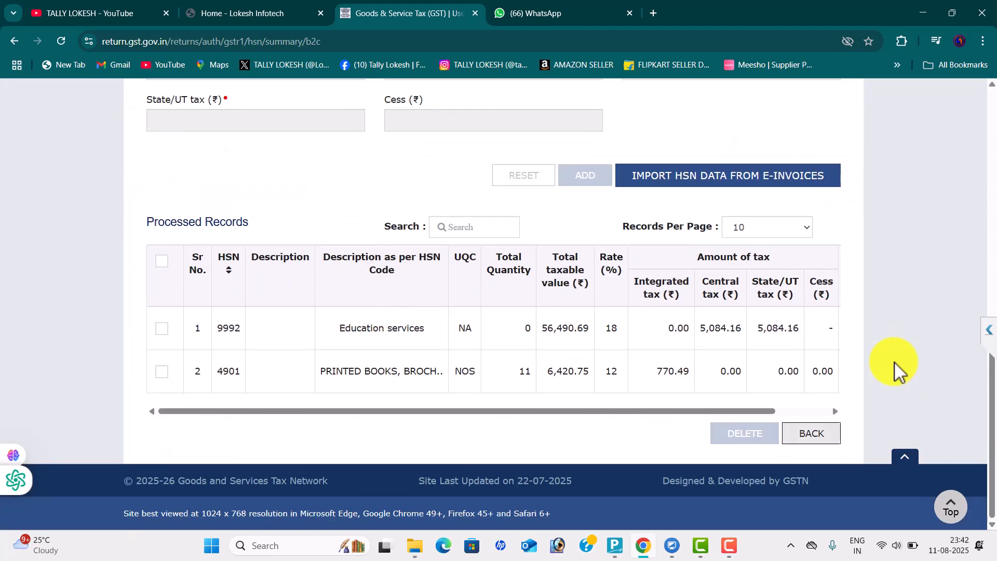
pyautogui.press('Tab')
pyautogui.press('Return')
pyautogui.scroll(-2, 897, 373)
# Generate the July GSTR-1 summary and refresh to see Ready to File with B2B 3 and B2C (Others) 9
pyautogui.scroll(-10, 897, 373)
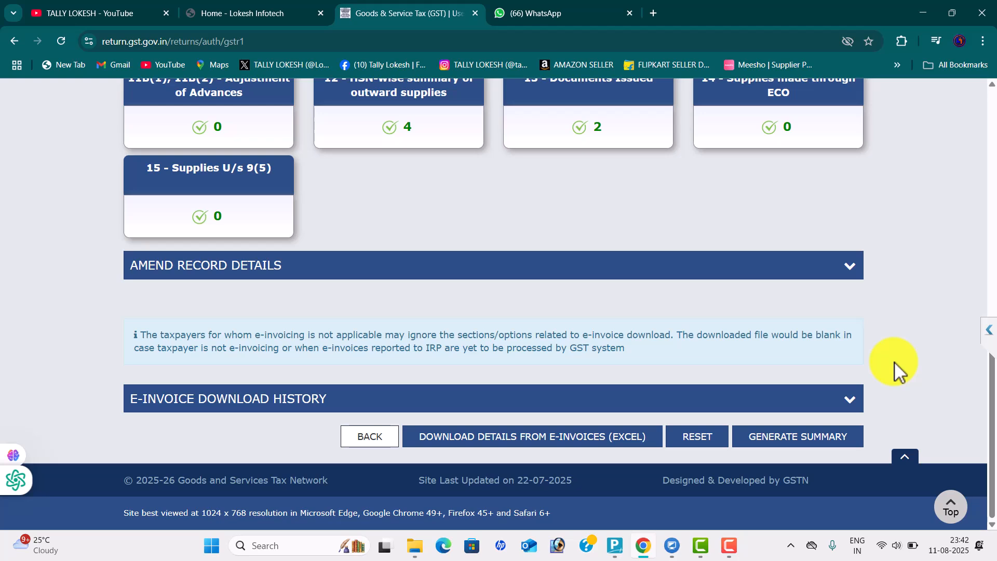
pyautogui.scroll(5, 881, 330)
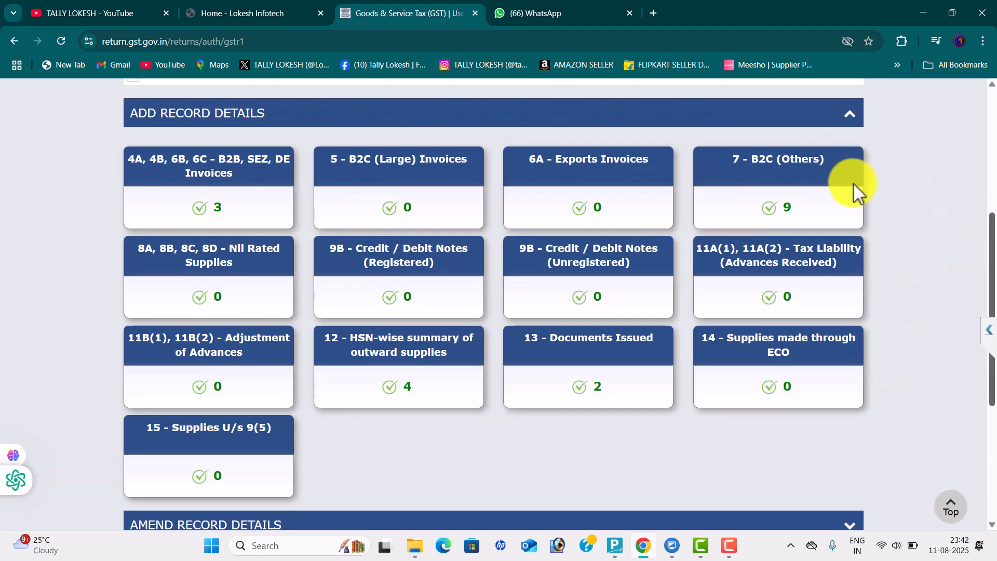
pyautogui.moveTo(986, 258); pyautogui.dragTo(985, 345)
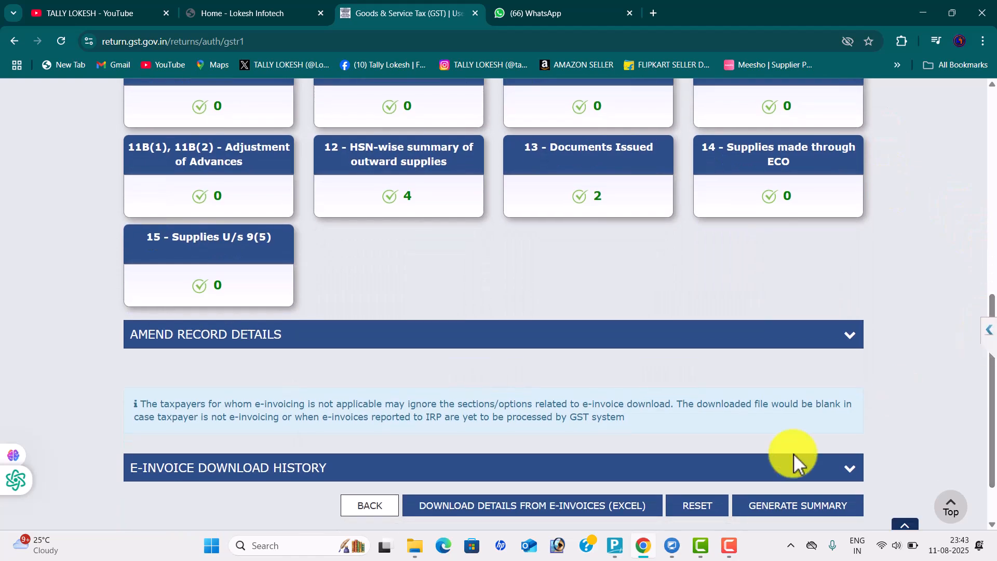
pyautogui.click(801, 508)
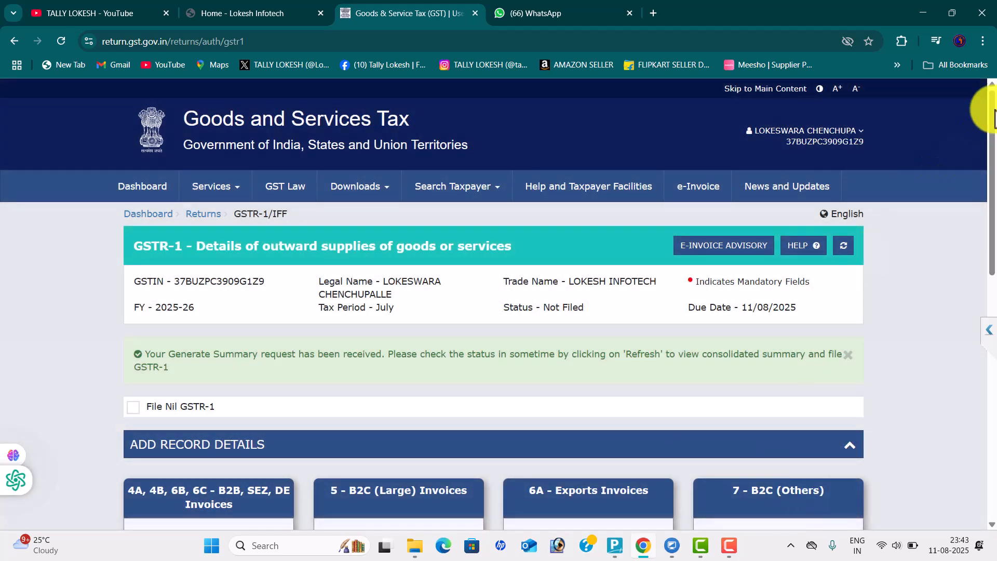
pyautogui.moveTo(991, 154); pyautogui.dragTo(972, 138)
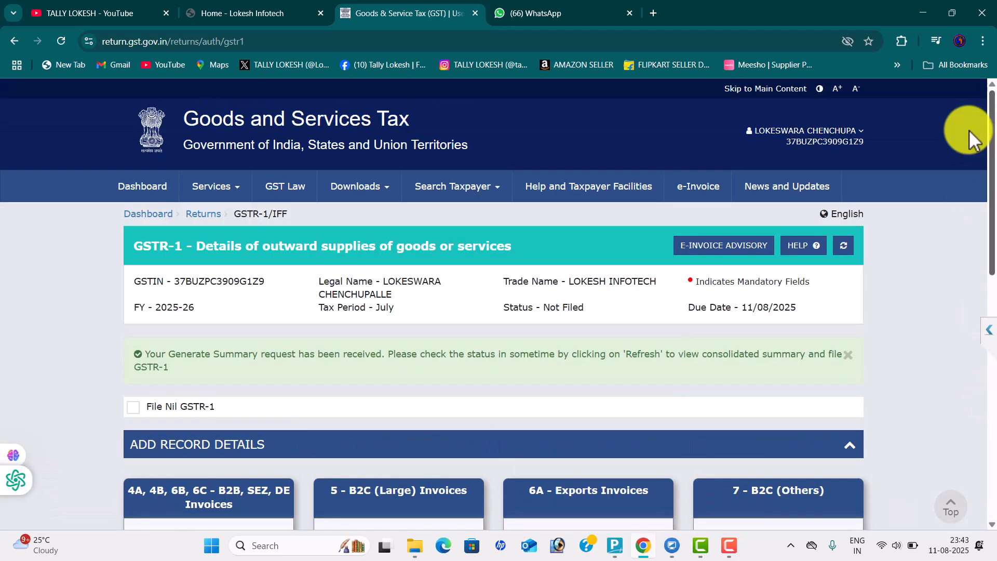
pyautogui.click(844, 249)
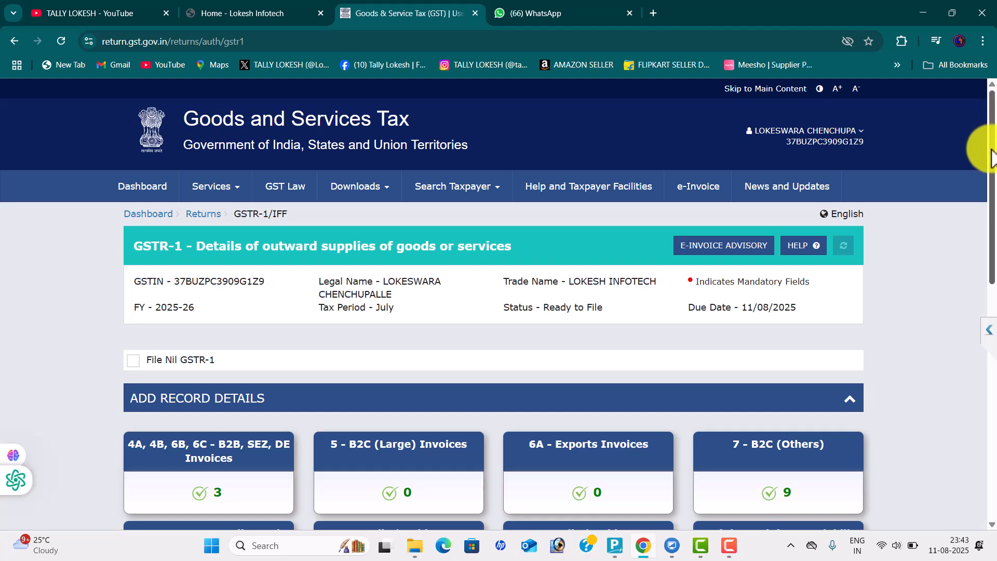
pyautogui.moveTo(991, 147); pyautogui.dragTo(979, 411)
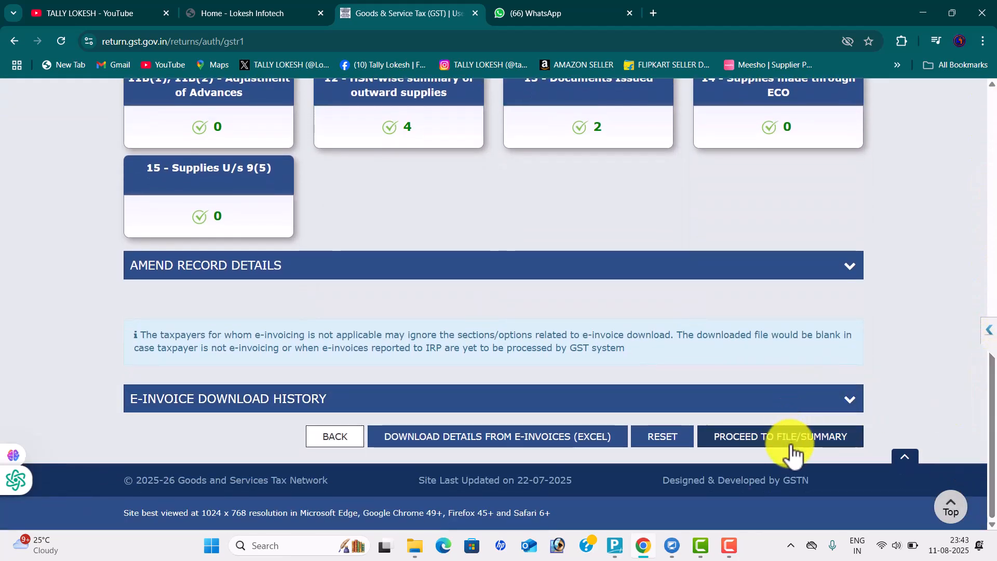
# Compare the summary totals (1,08,282.38 taxable, 1,507.89 IGST, 8,814.91 CGST/SGST) with TallyPrime's HSN/SAC summary
pyautogui.click(790, 446)
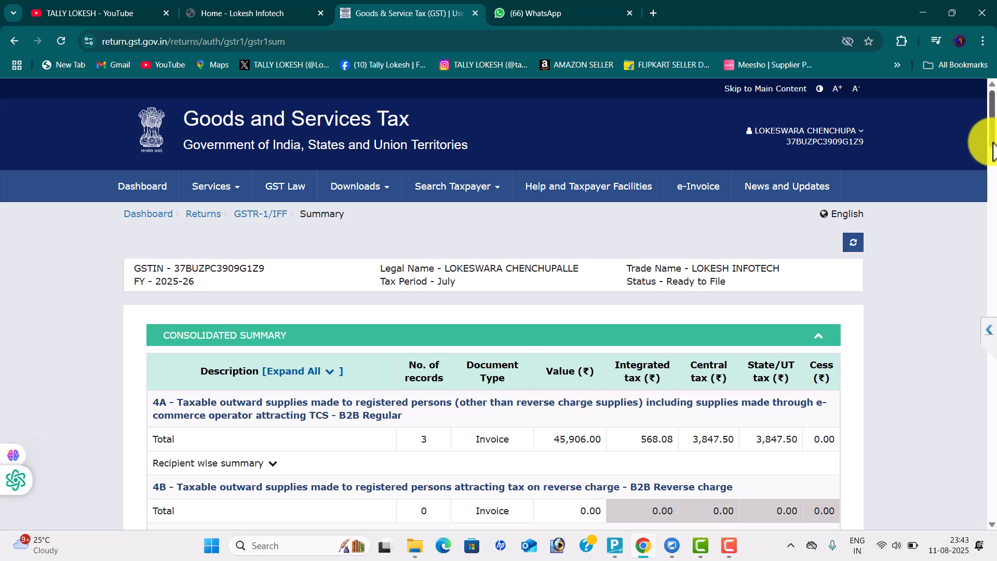
pyautogui.moveTo(992, 145); pyautogui.dragTo(993, 496)
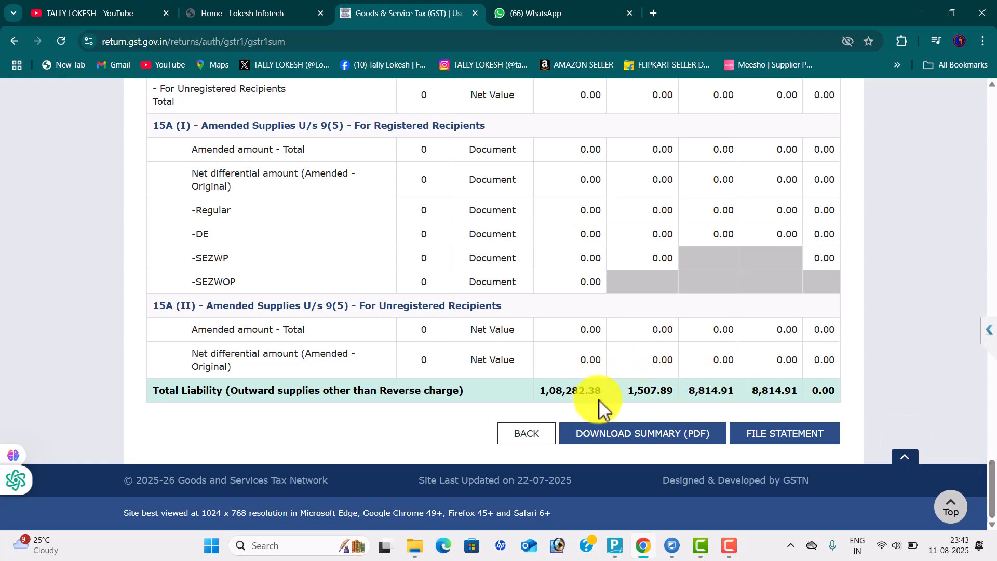
pyautogui.hotkey('alt', 'Tab')
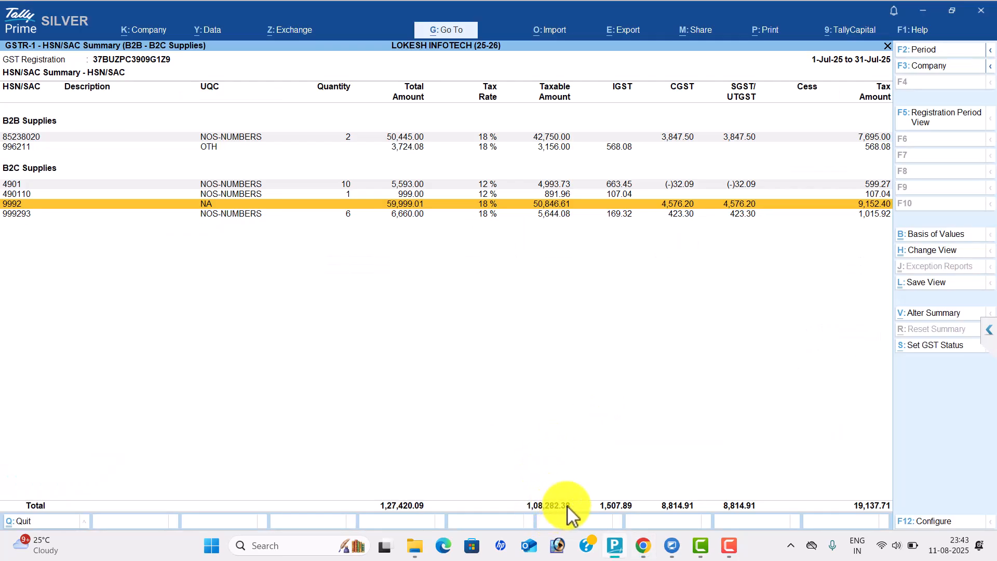
pyautogui.hotkey('alt', 'Tab')
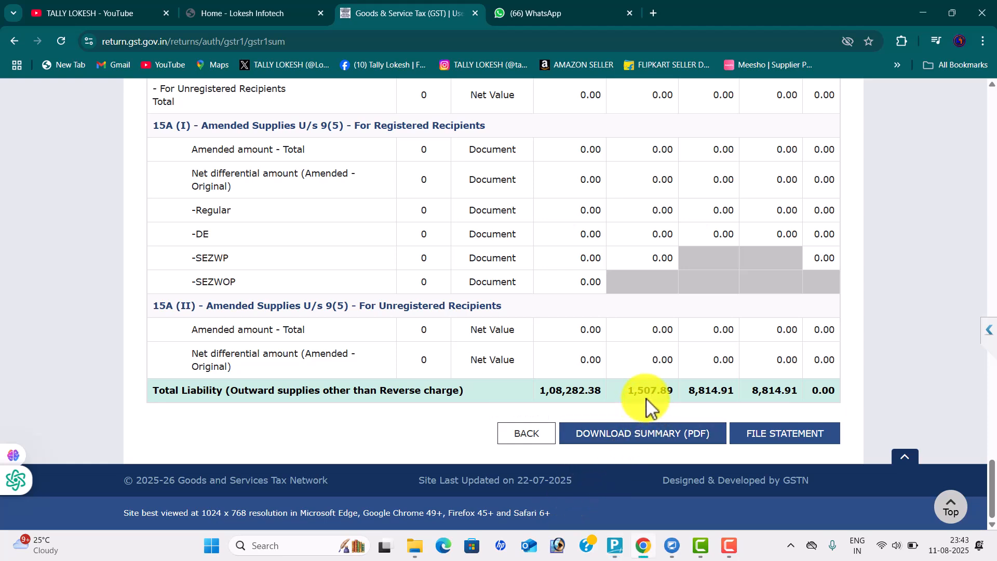
pyautogui.hotkey('alt', 'Tab')
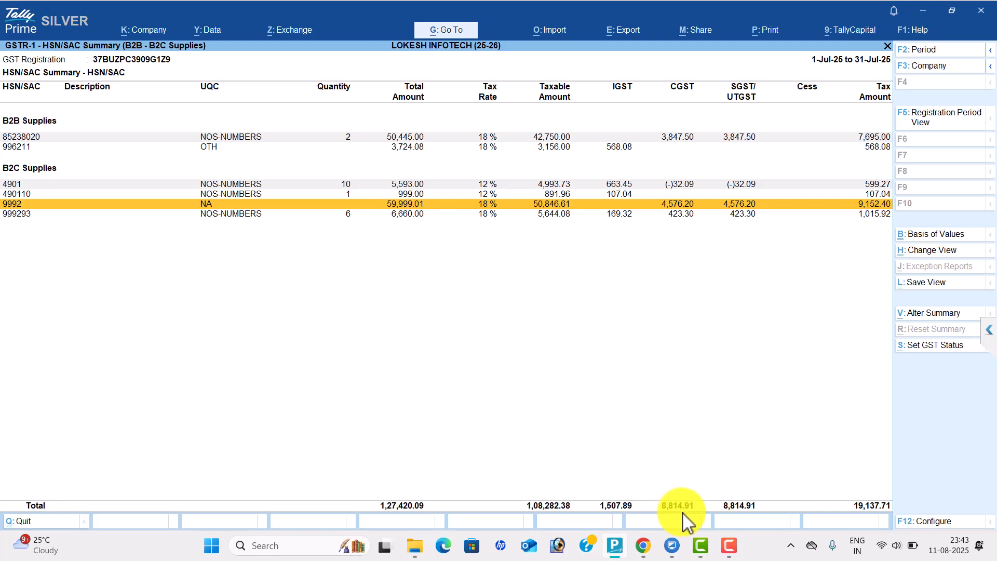
pyautogui.hotkey('alt', 'Tab')
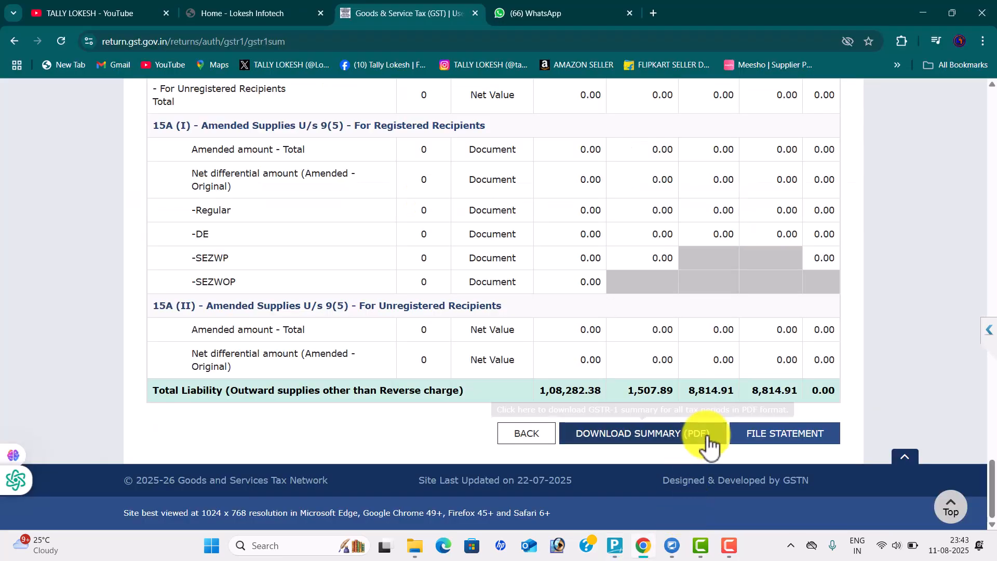
# Affirm the declaration, choose the authorised signatory and attempt EVC filing, which fails with an OTP error
pyautogui.click(792, 450)
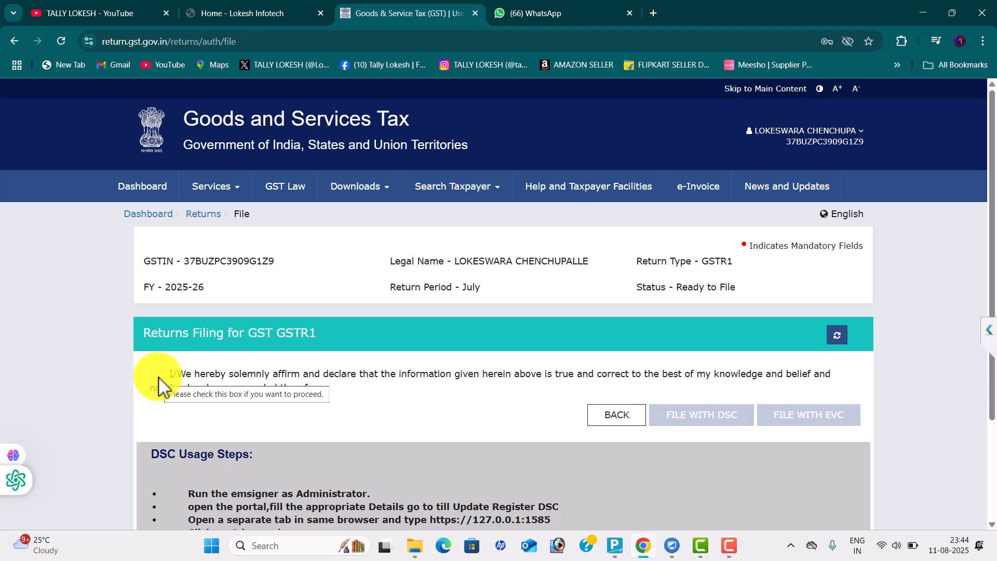
pyautogui.click(157, 375)
pyautogui.click(357, 426)
pyautogui.click(342, 463)
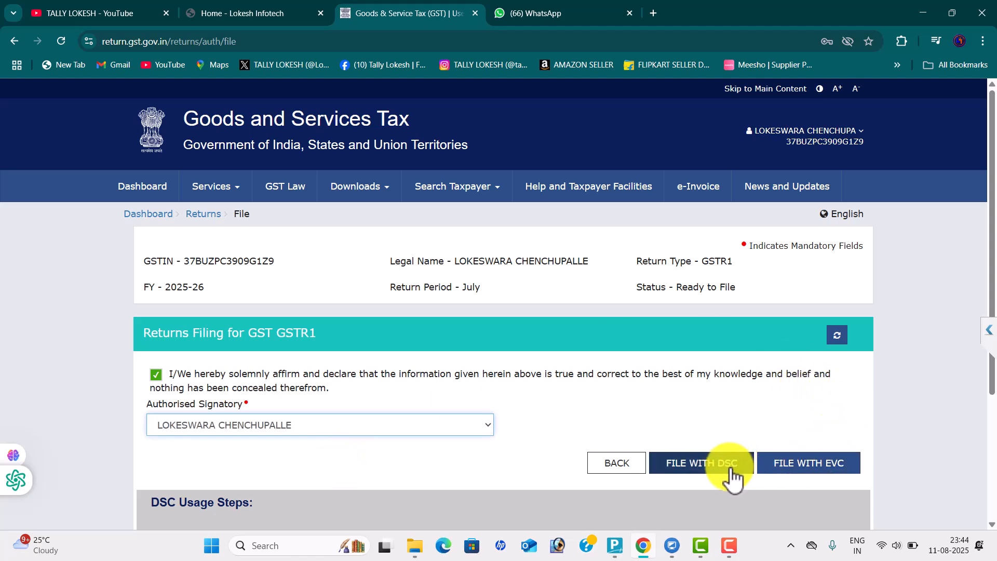
pyautogui.click(834, 467)
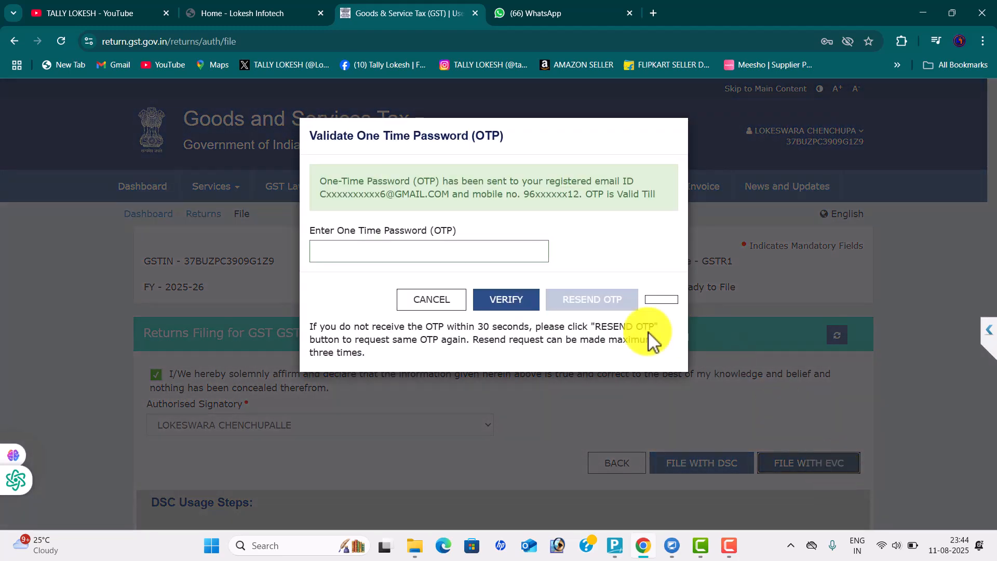
pyautogui.click(422, 255)
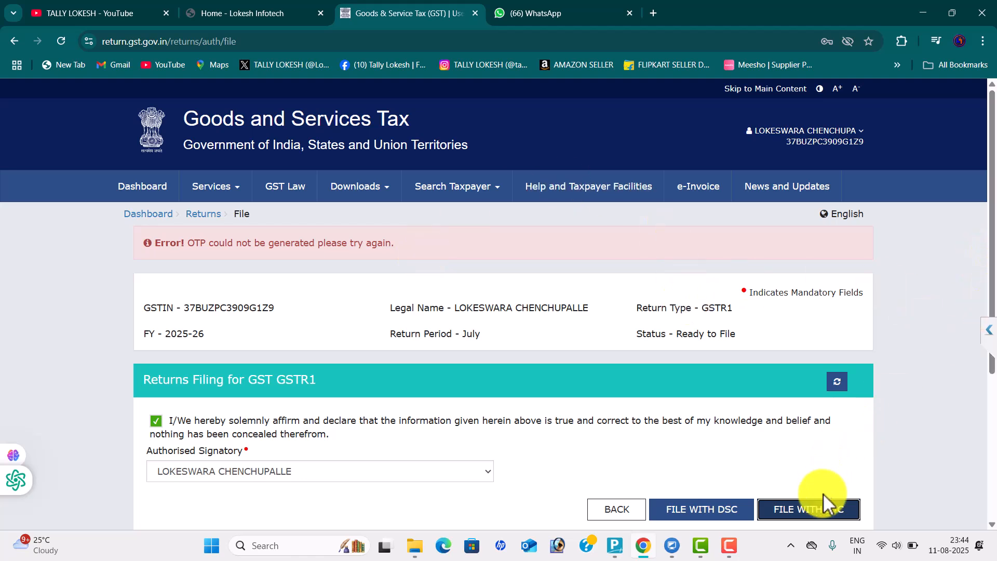
# Retry EVC filing, enter the received OTP and verify to file July's GSTR-1
pyautogui.click(826, 512)
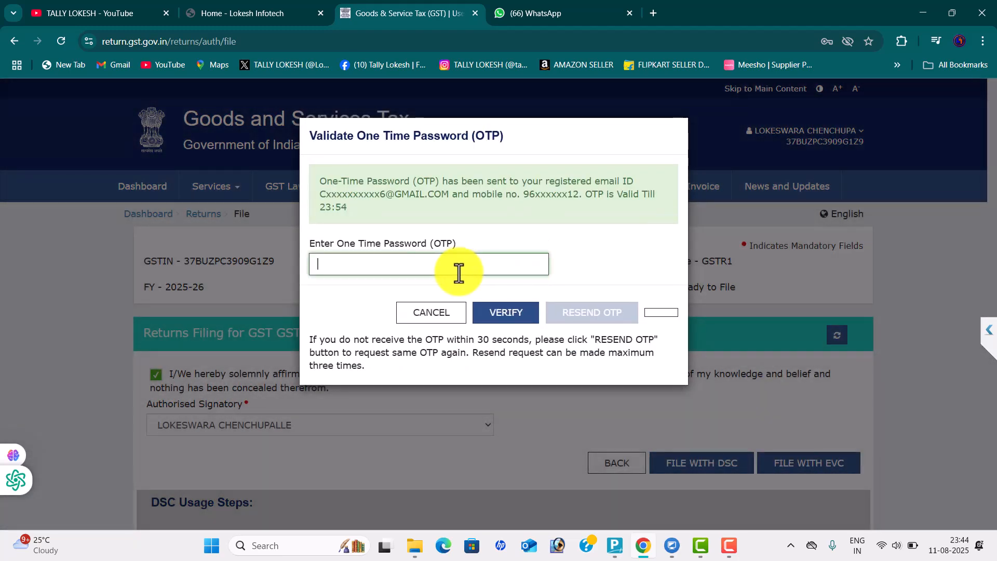
pyautogui.click(451, 270)
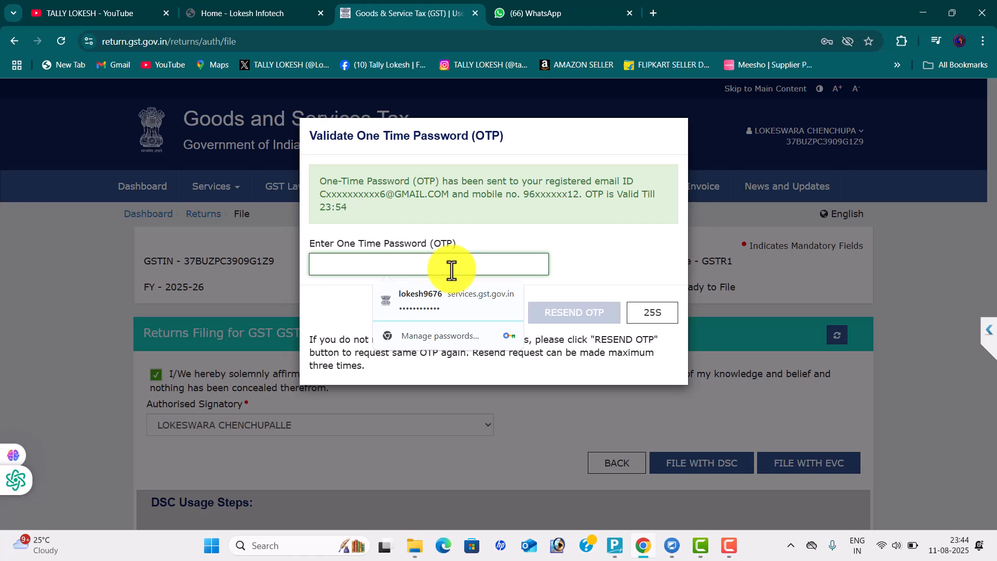
pyautogui.write('•')
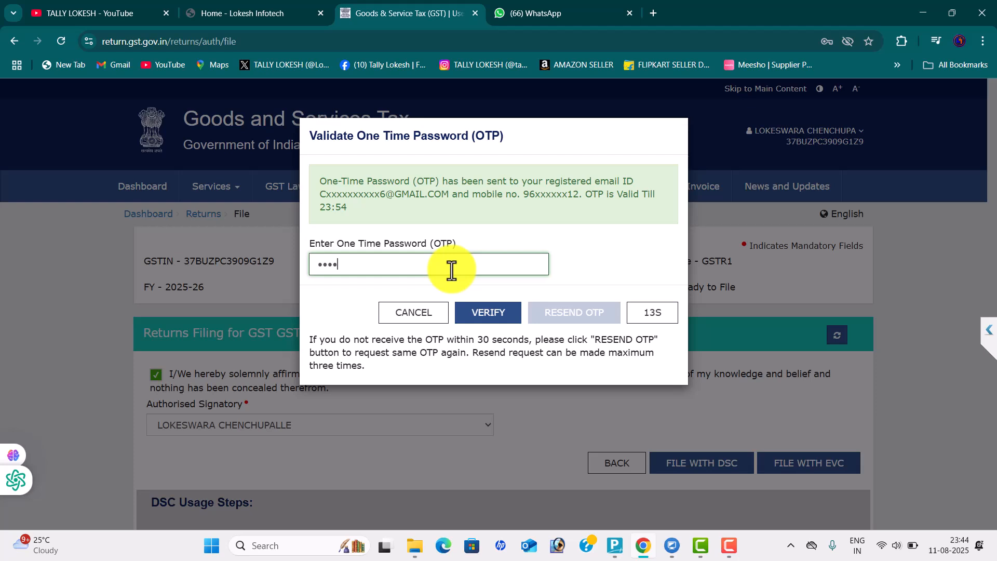
pyautogui.click(512, 321)
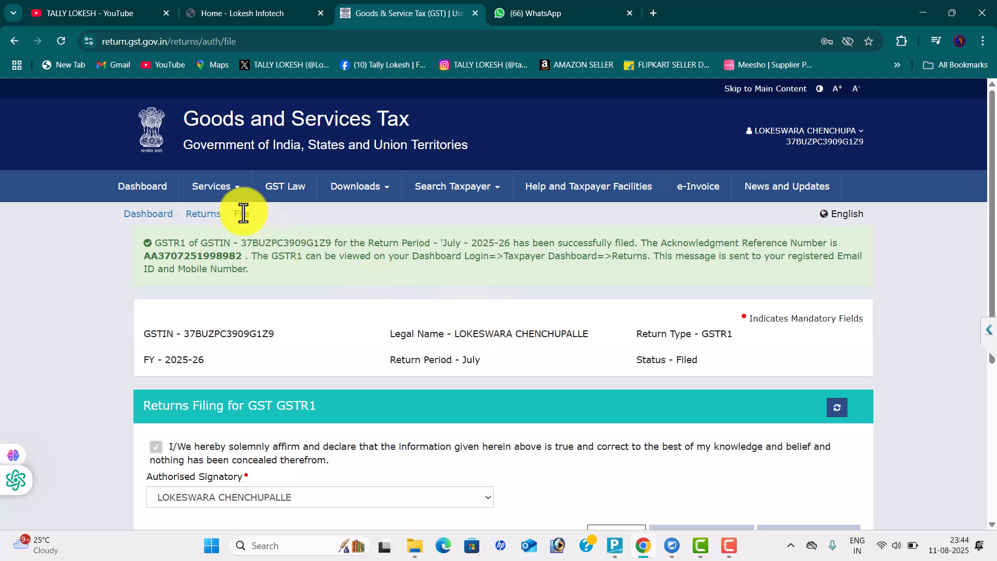
# From the dashboard, search File Returns for July 2025-26 and find the GSTR-1 tile marked Filed
pyautogui.click(155, 215)
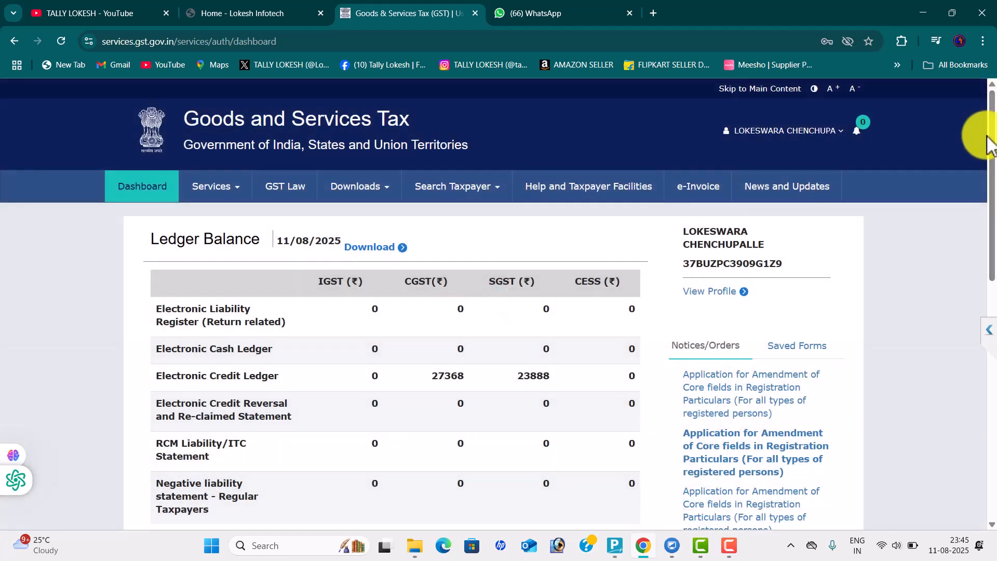
pyautogui.moveTo(992, 184); pyautogui.dragTo(991, 308)
pyautogui.click(381, 290)
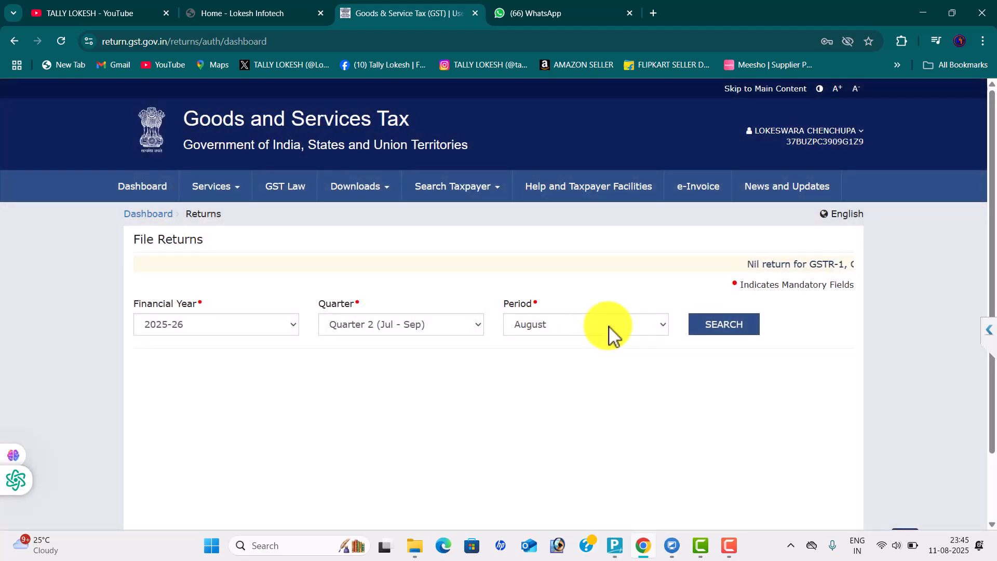
pyautogui.click(605, 330)
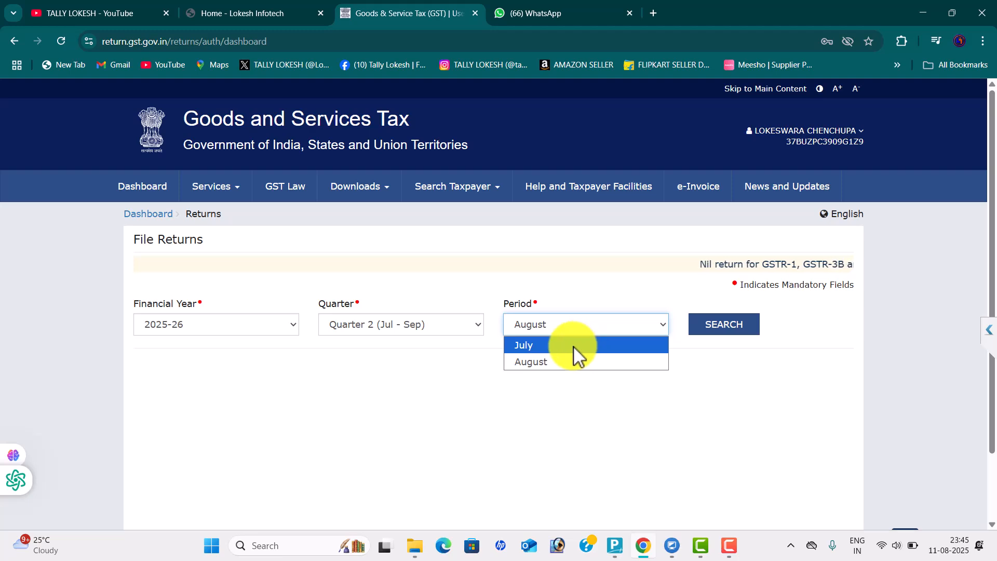
pyautogui.click(573, 346)
pyautogui.click(712, 339)
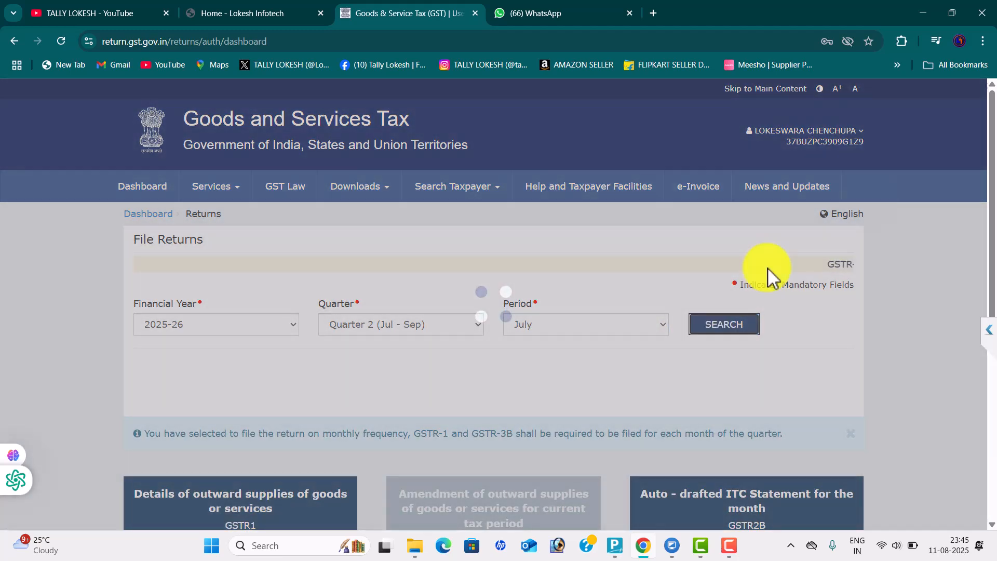
pyautogui.scroll(-4, 986, 229)
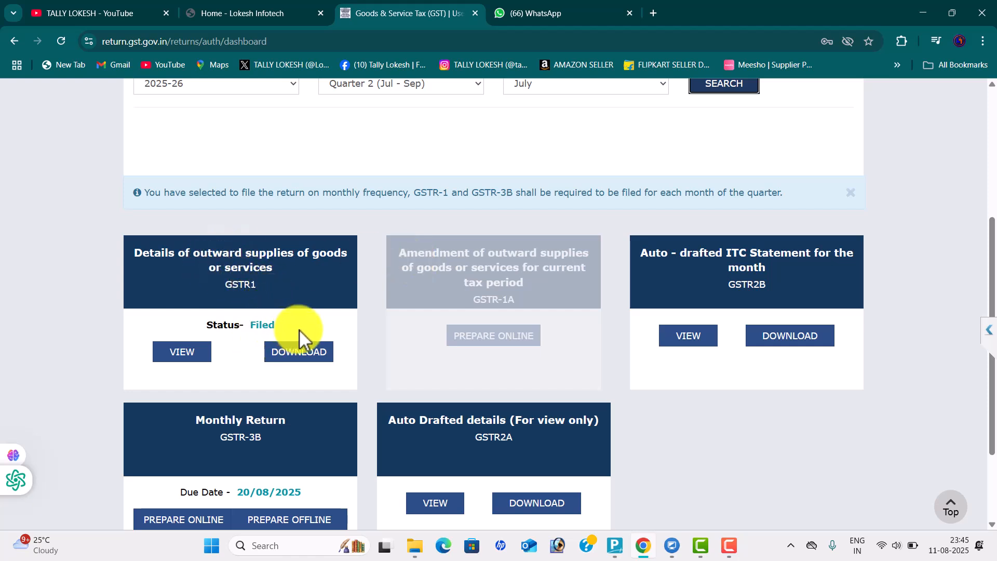
pyautogui.moveTo(993, 244); pyautogui.dragTo(981, 104)
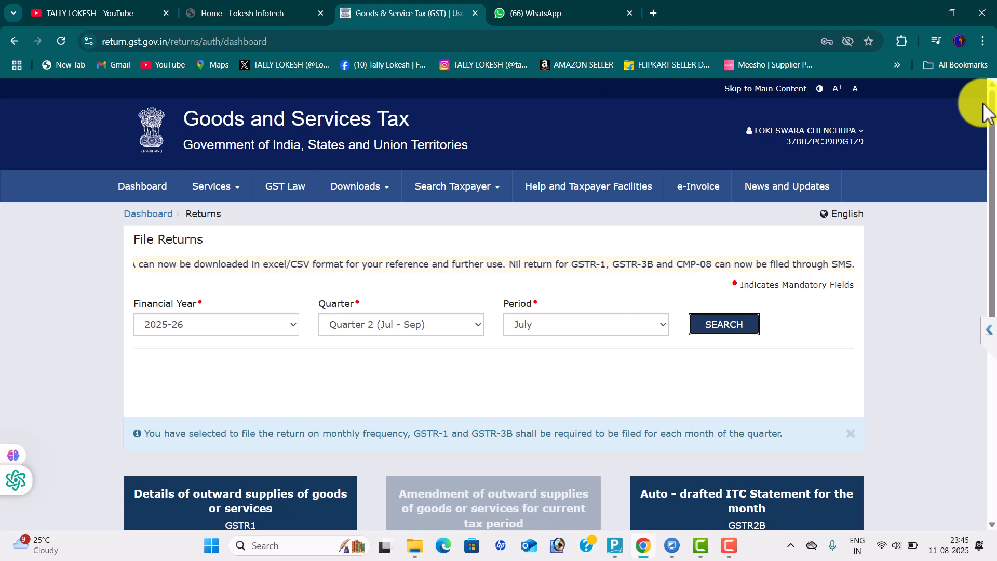
# Bring up the Lokesh Infotech Placements page and scroll through it
pyautogui.click(269, 14)
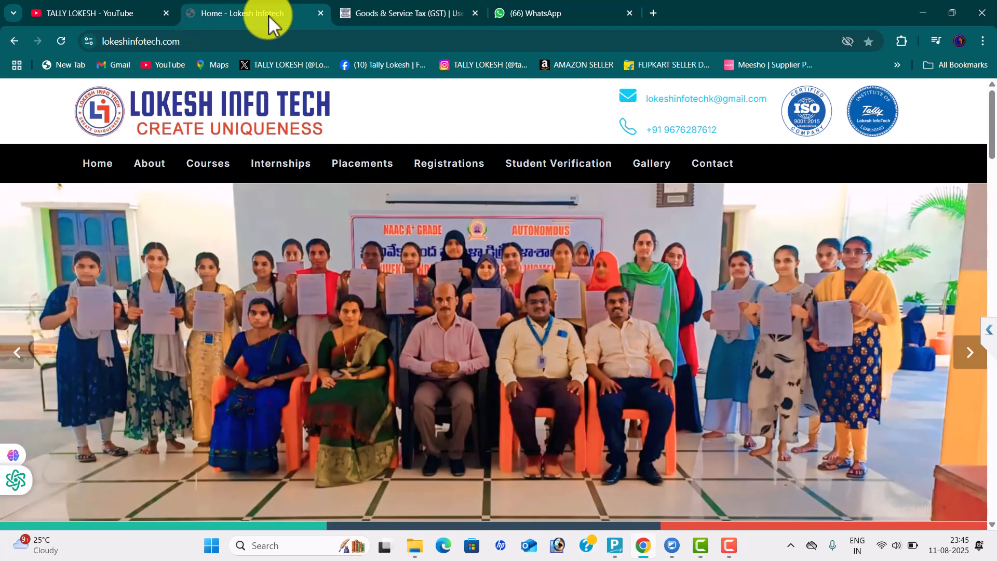
pyautogui.click(362, 172)
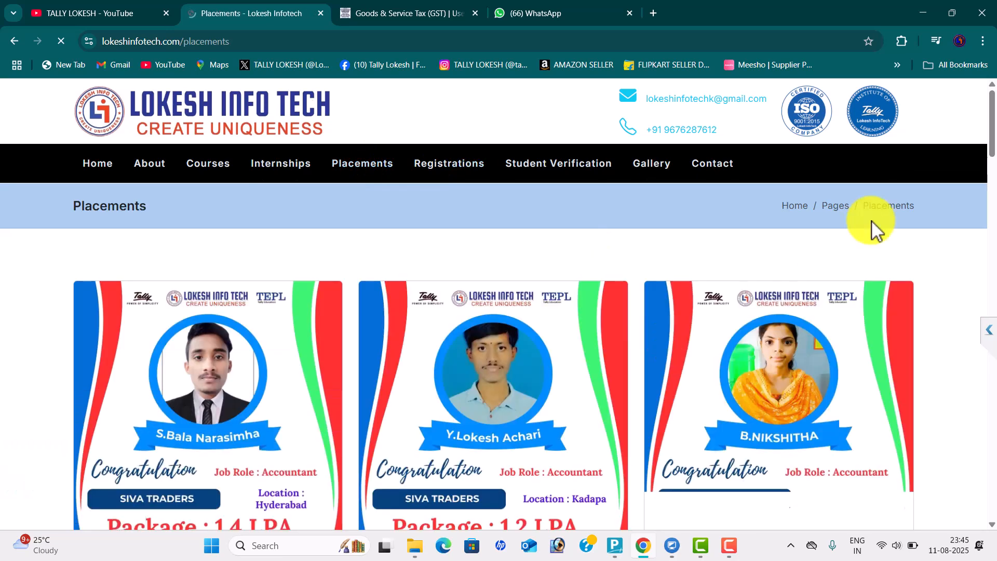
pyautogui.moveTo(994, 122); pyautogui.dragTo(994, 181)
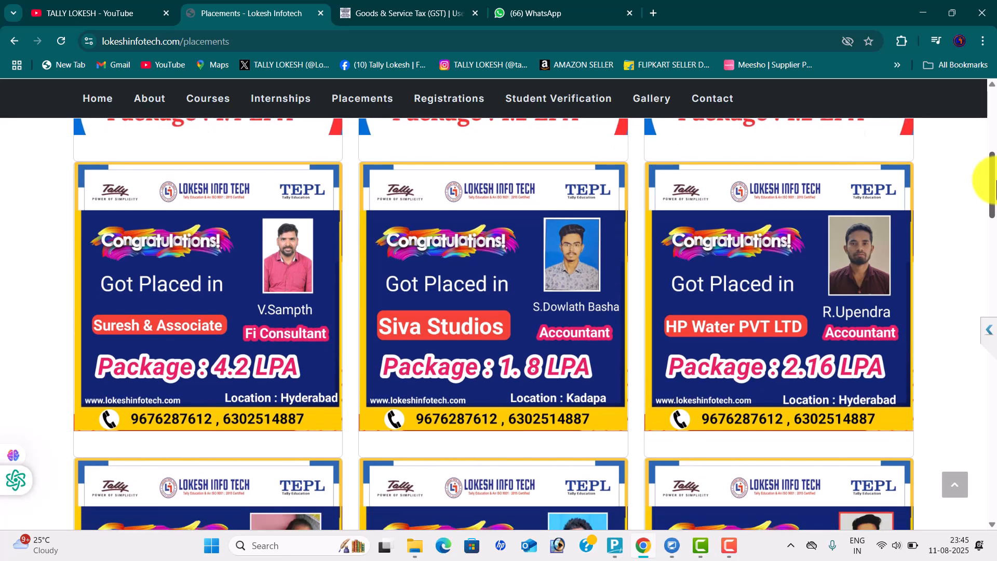
# Return to the TALLY LOKESH YouTube channel and scroll its Shorts to the Tally Education Parts 31–40 clips
pyautogui.click(379, 19)
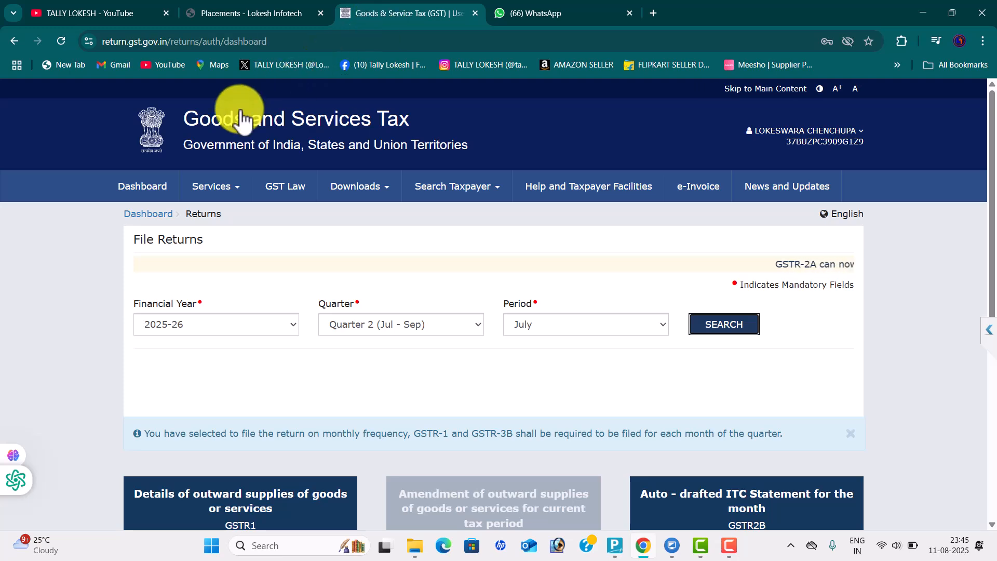
pyautogui.click(104, 13)
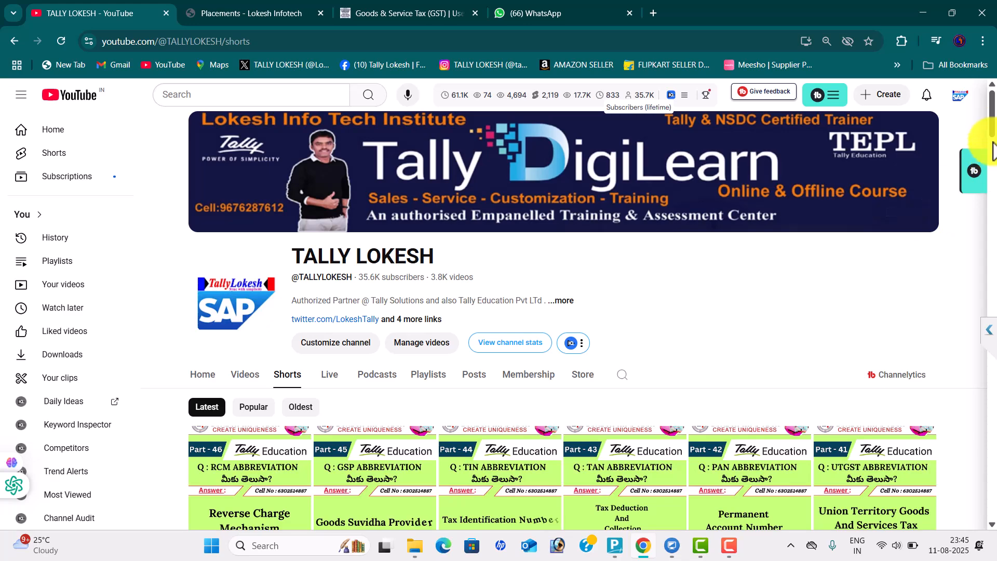
pyautogui.moveTo(993, 125); pyautogui.dragTo(993, 172)
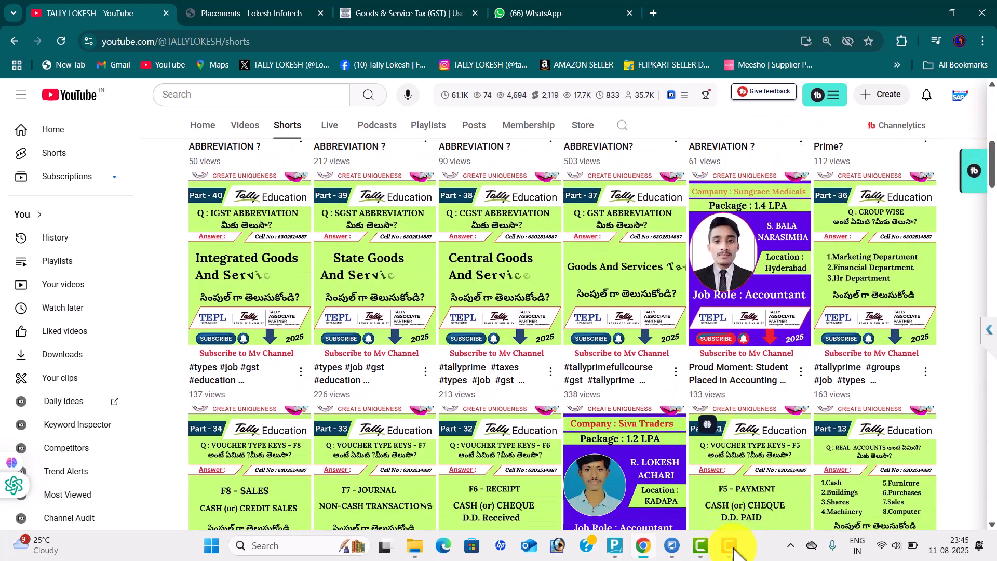